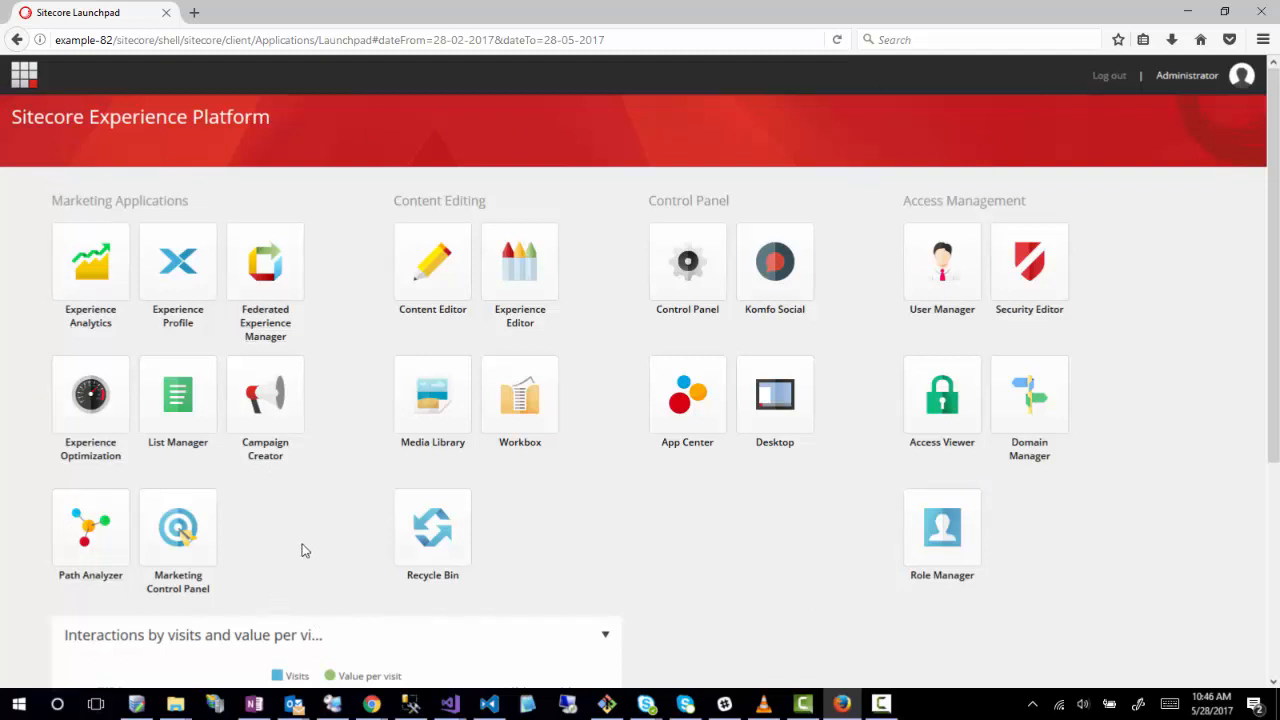
Step: Open the Marketing Control Panel, expand Goals and widen the content tree so the item names are readable
click(177, 545)
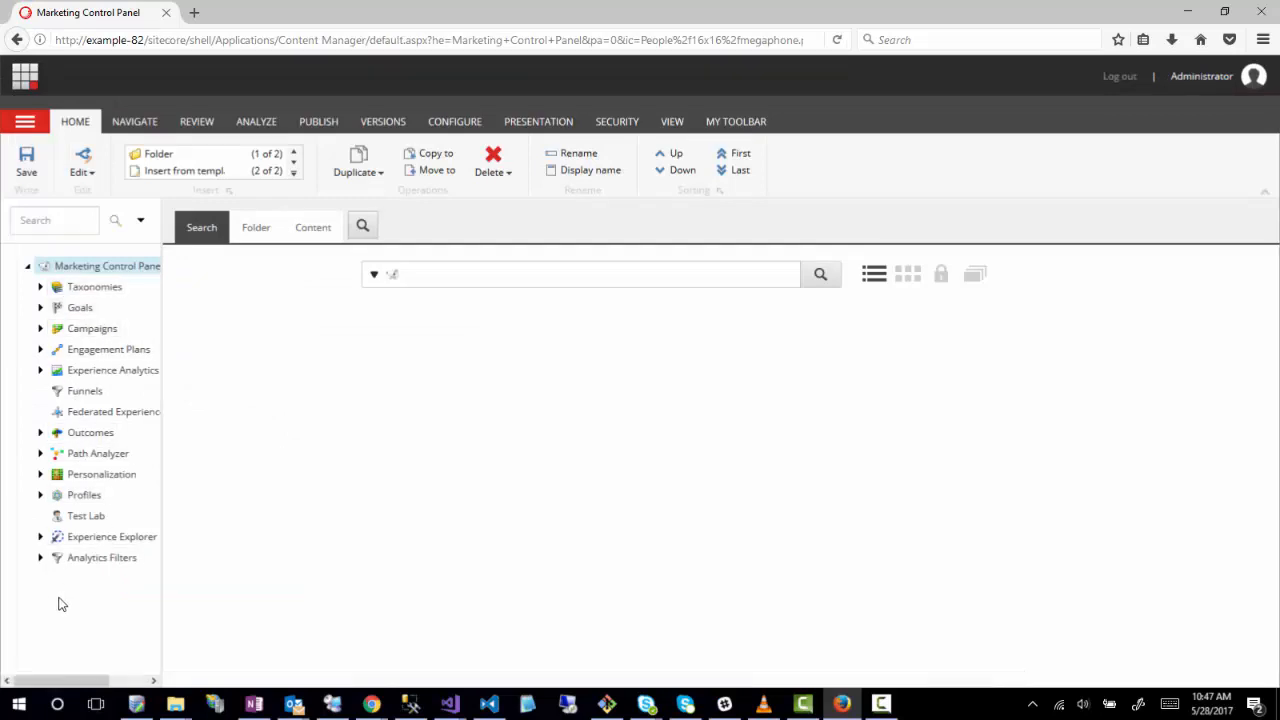
click(40, 307)
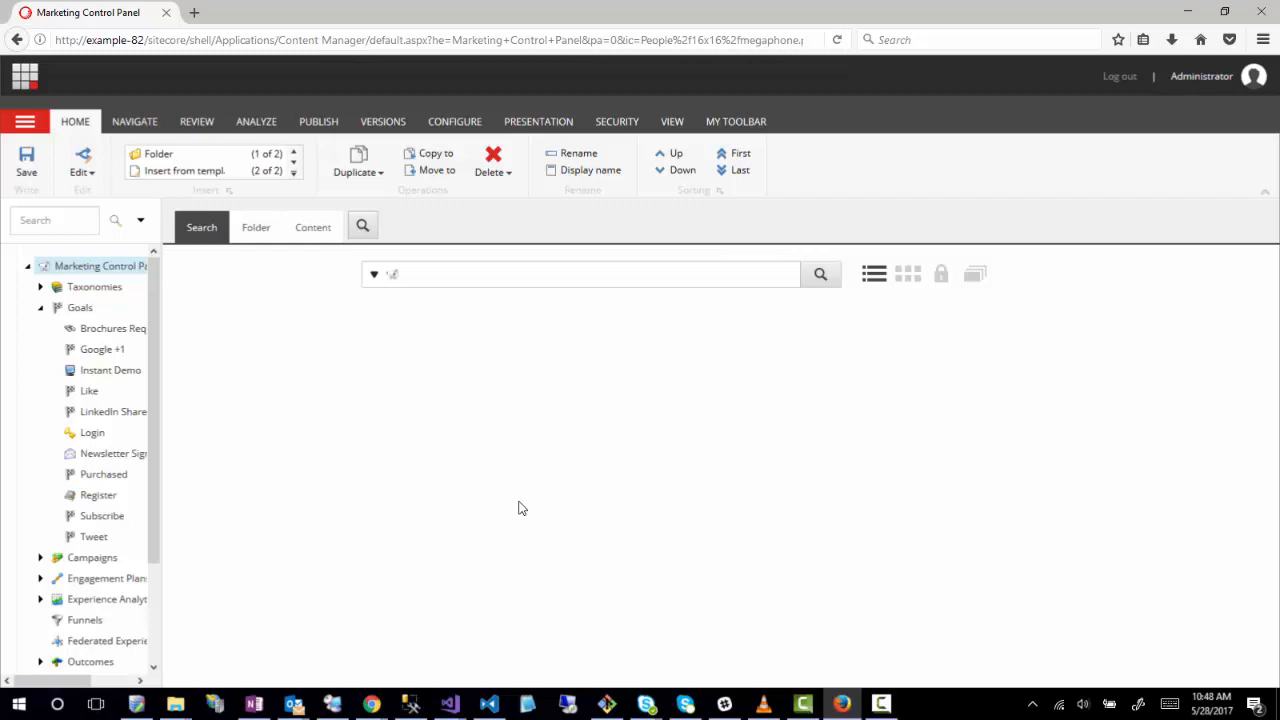
scroll(80, 555, down, 3)
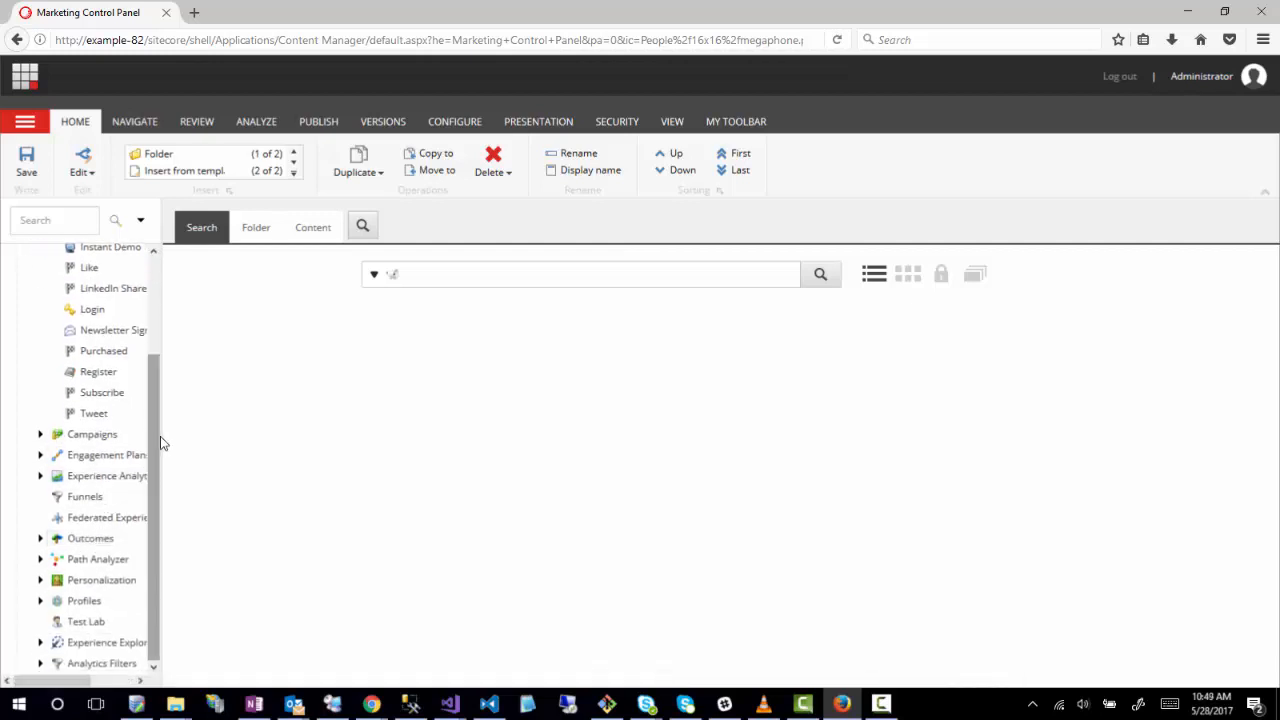
drag(160, 436, 214, 436)
scroll(70, 424, up, 3)
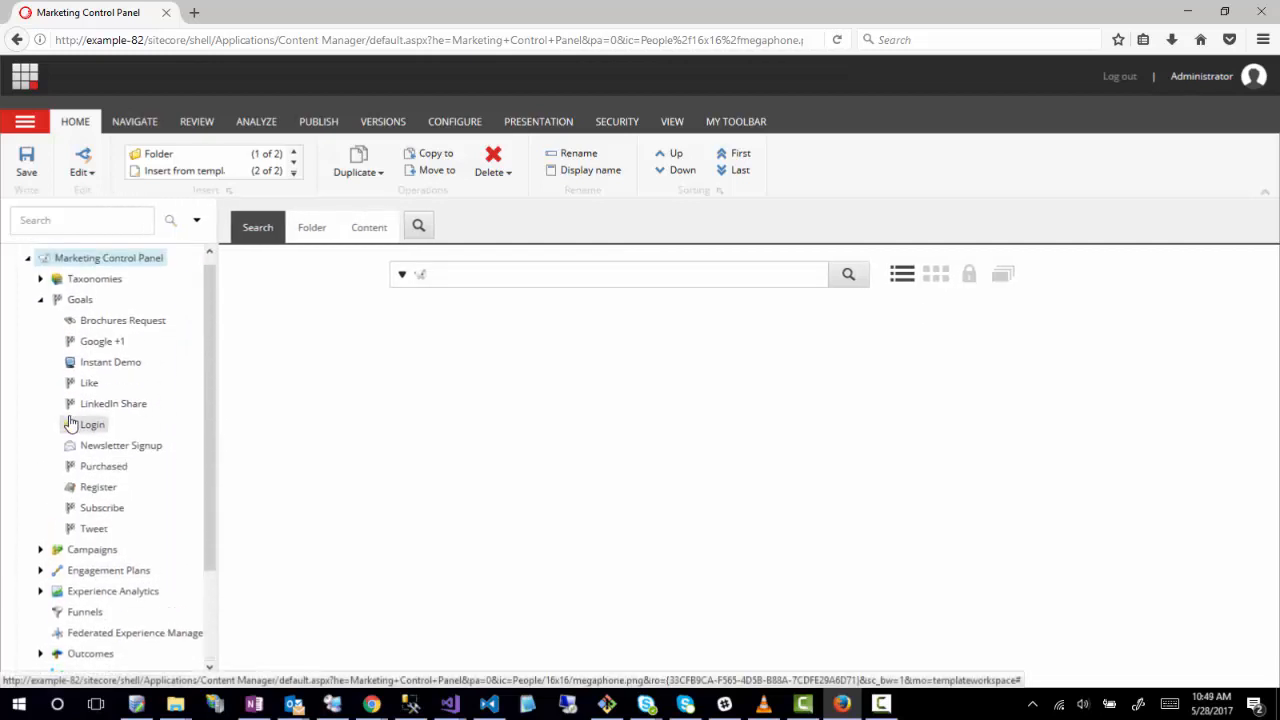
Step: Expand Engagement Plans in the content tree and open that item
click(40, 578)
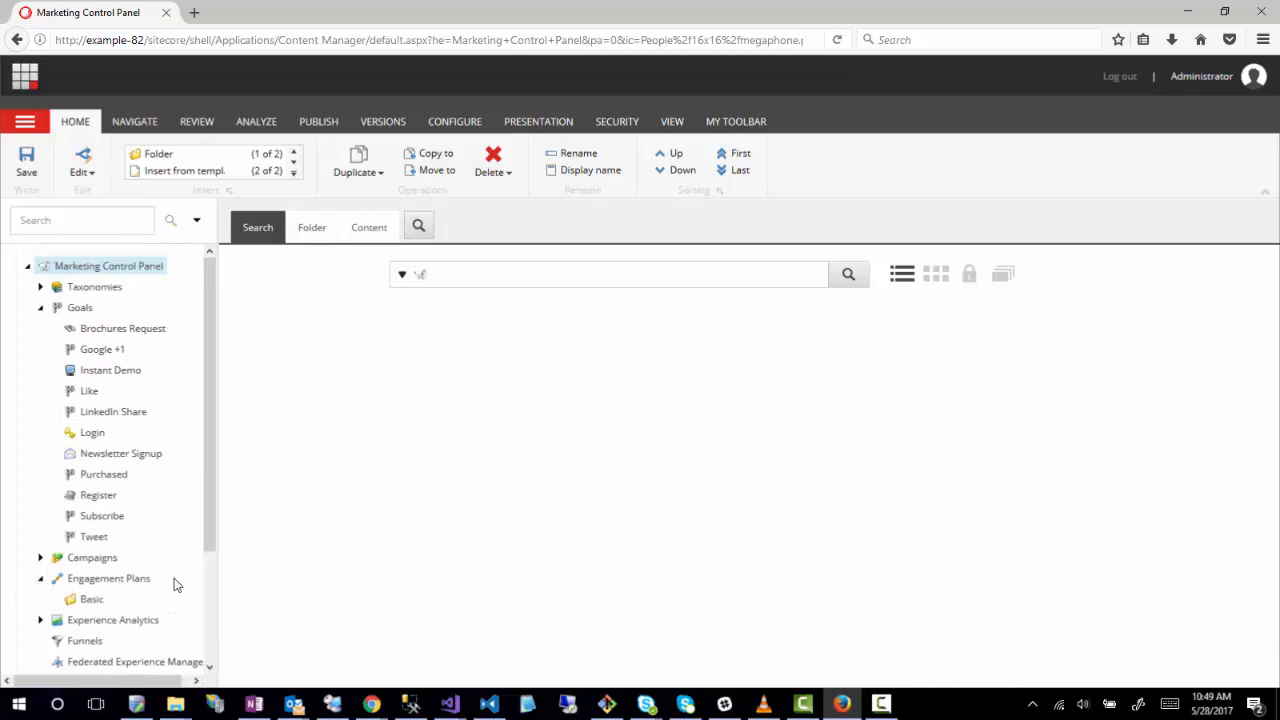
right_click(120, 589)
click(95, 582)
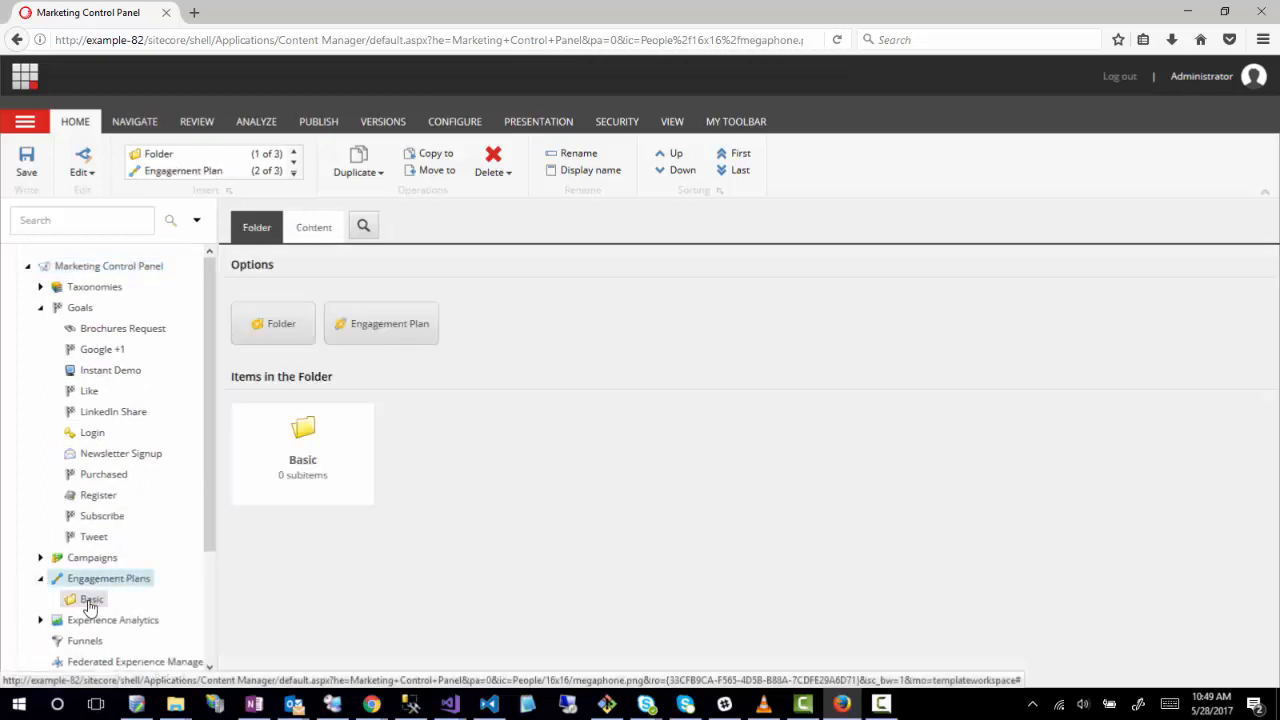
right_click(106, 580)
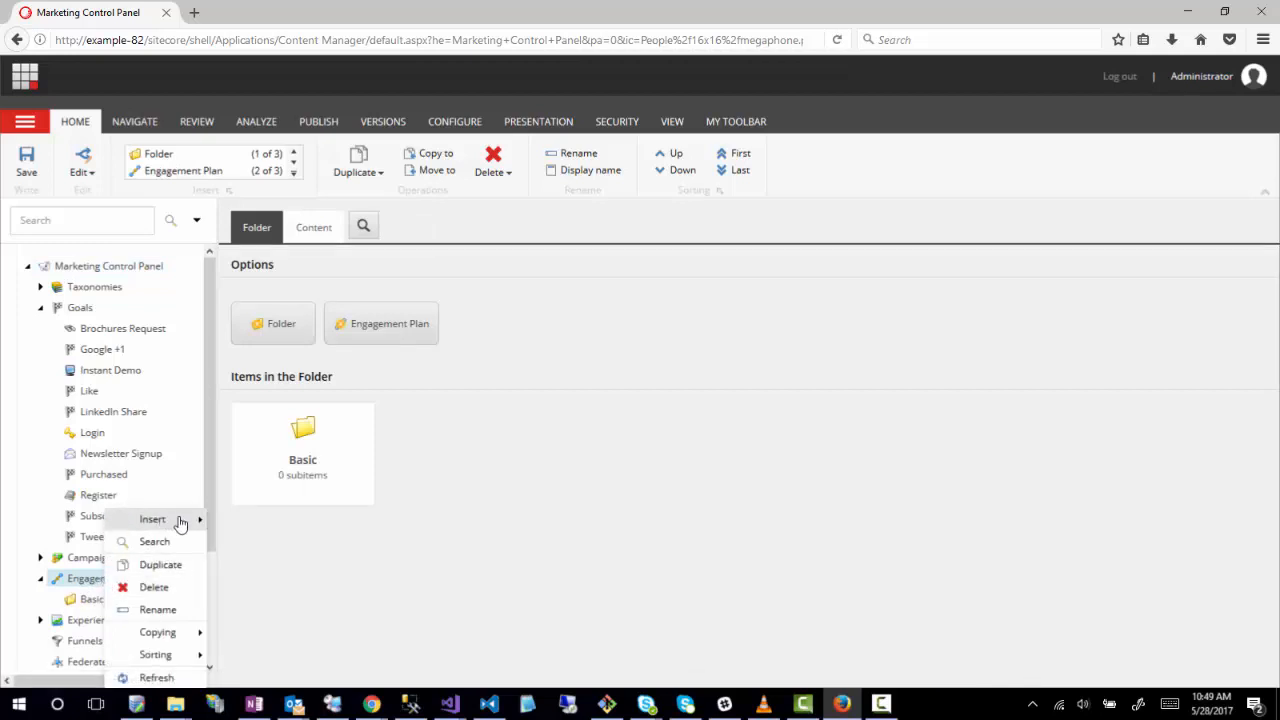
mouse_move(191, 523)
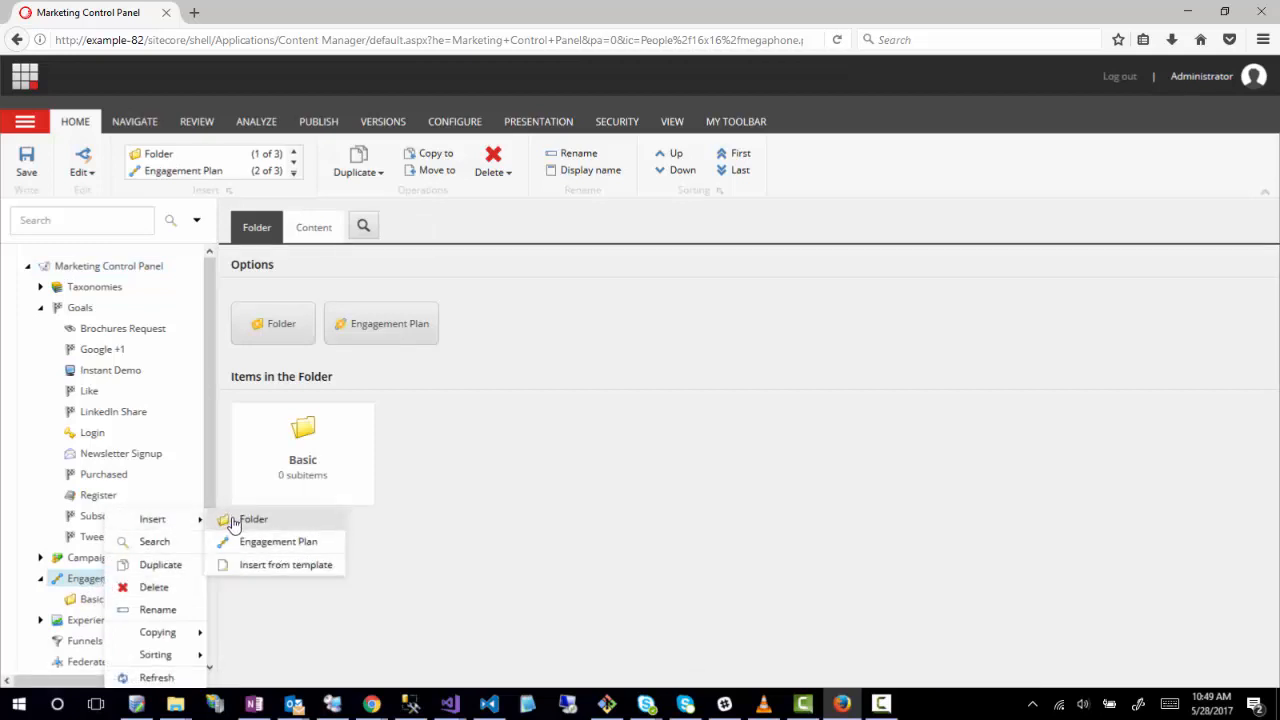
click(518, 586)
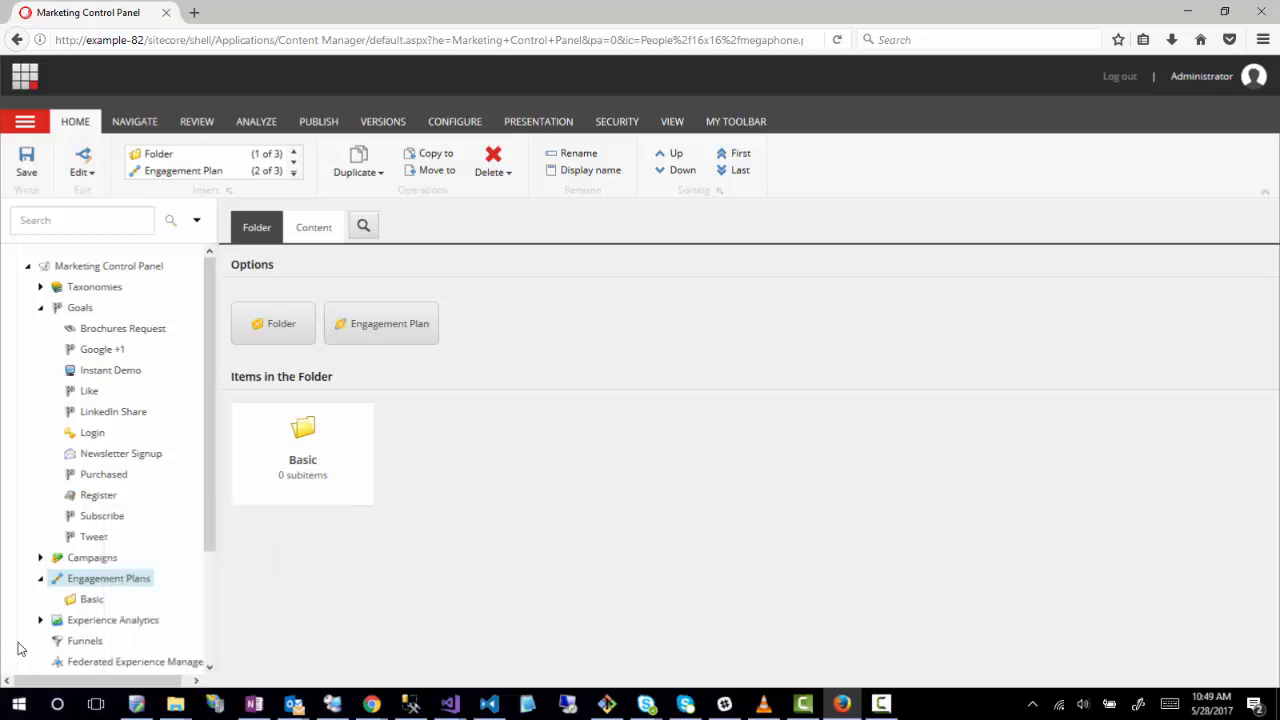
Step: Insert a new engagement plan named Buyer in the Basic folder under Engagement Plans
right_click(88, 600)
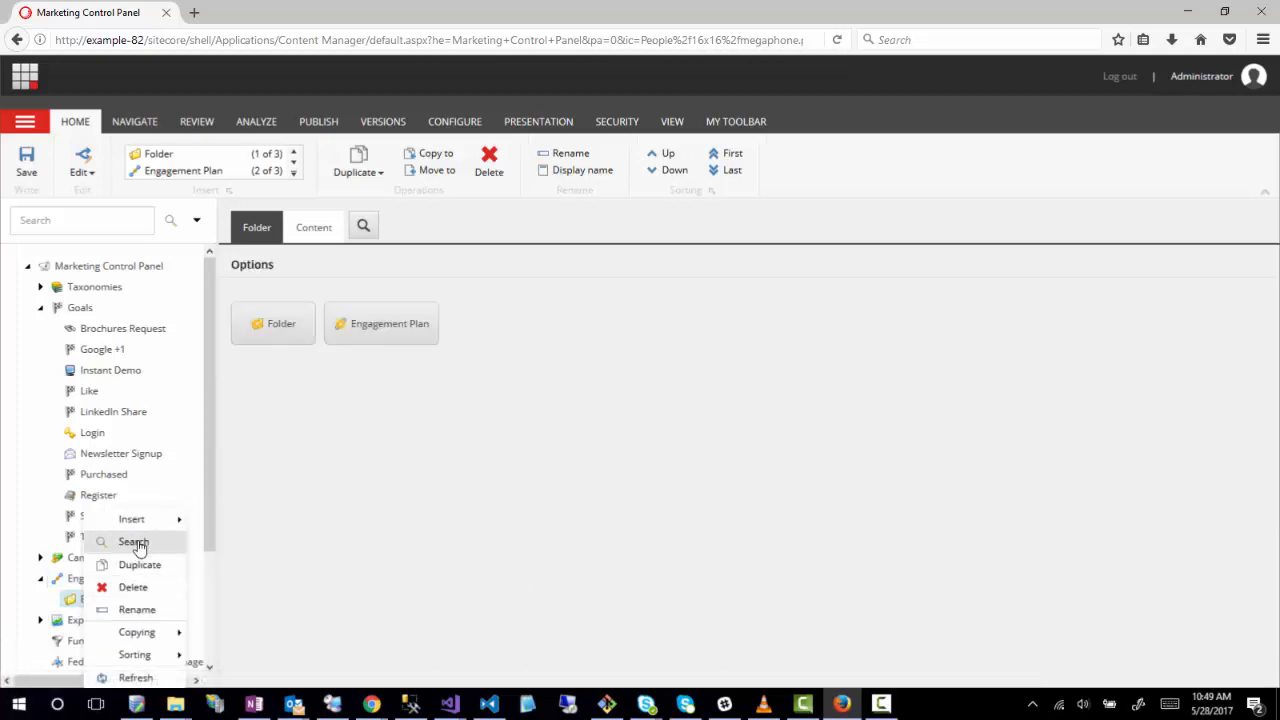
mouse_move(131, 519)
click(210, 540)
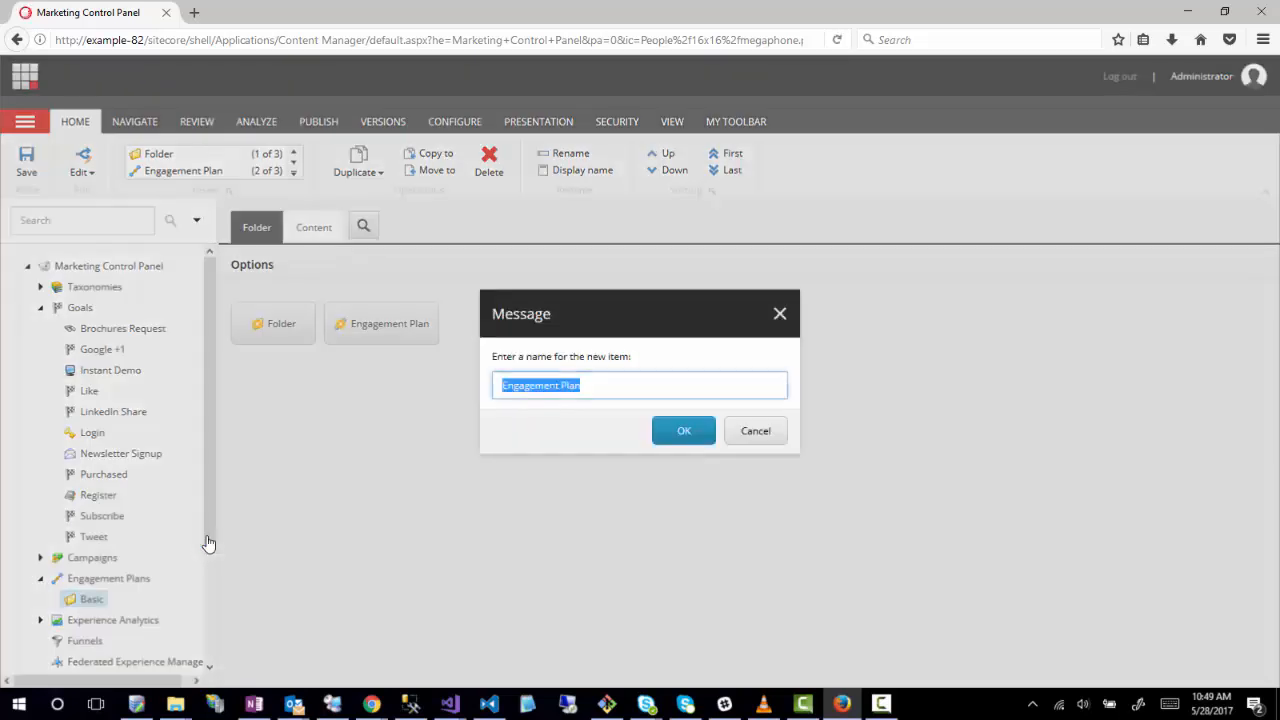
text(Ba)
key(BackSpace)
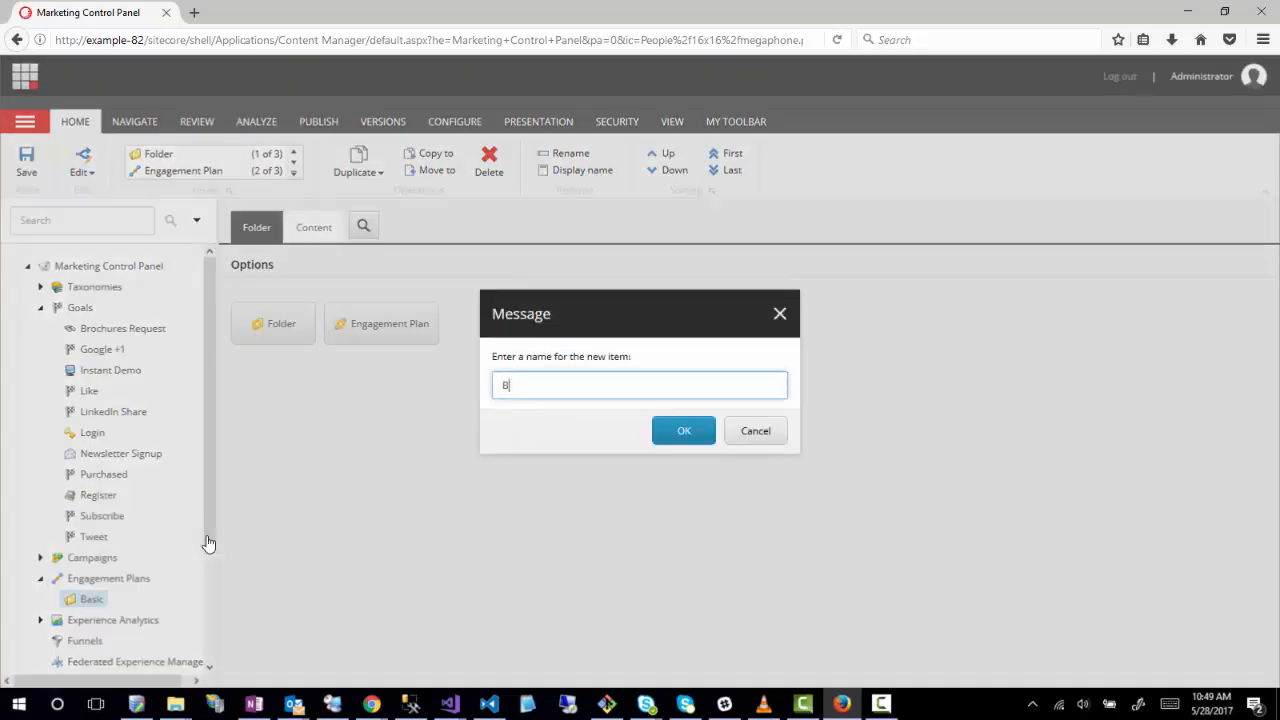
text(uyer)
click(686, 430)
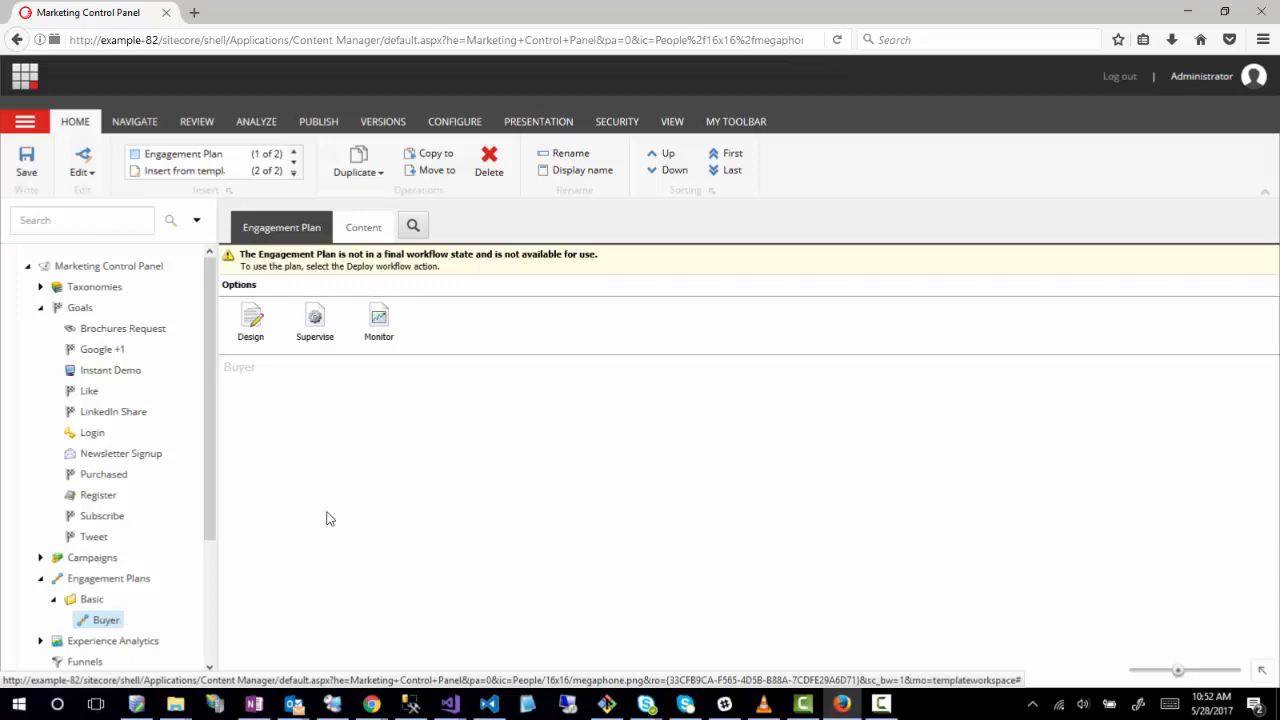
Step: Open the Buyer plan in the Designer and add a new state near the canvas's upper-left corner
click(251, 323)
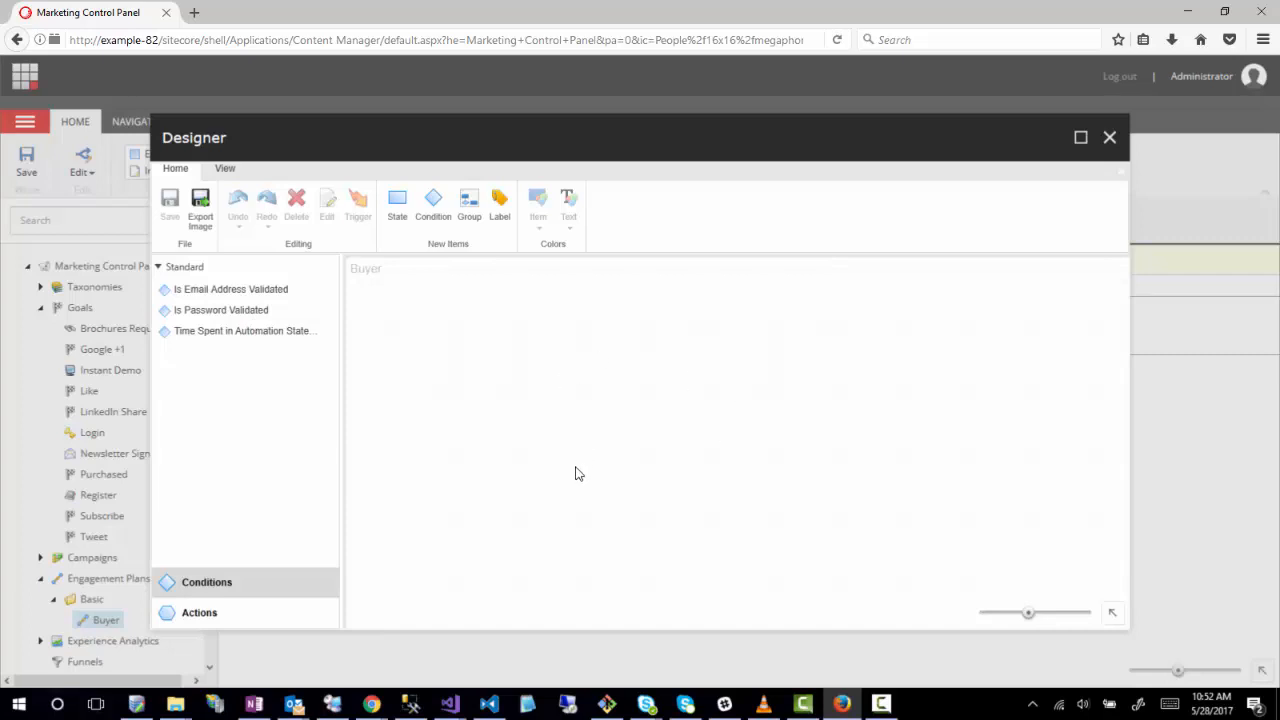
click(398, 218)
click(397, 205)
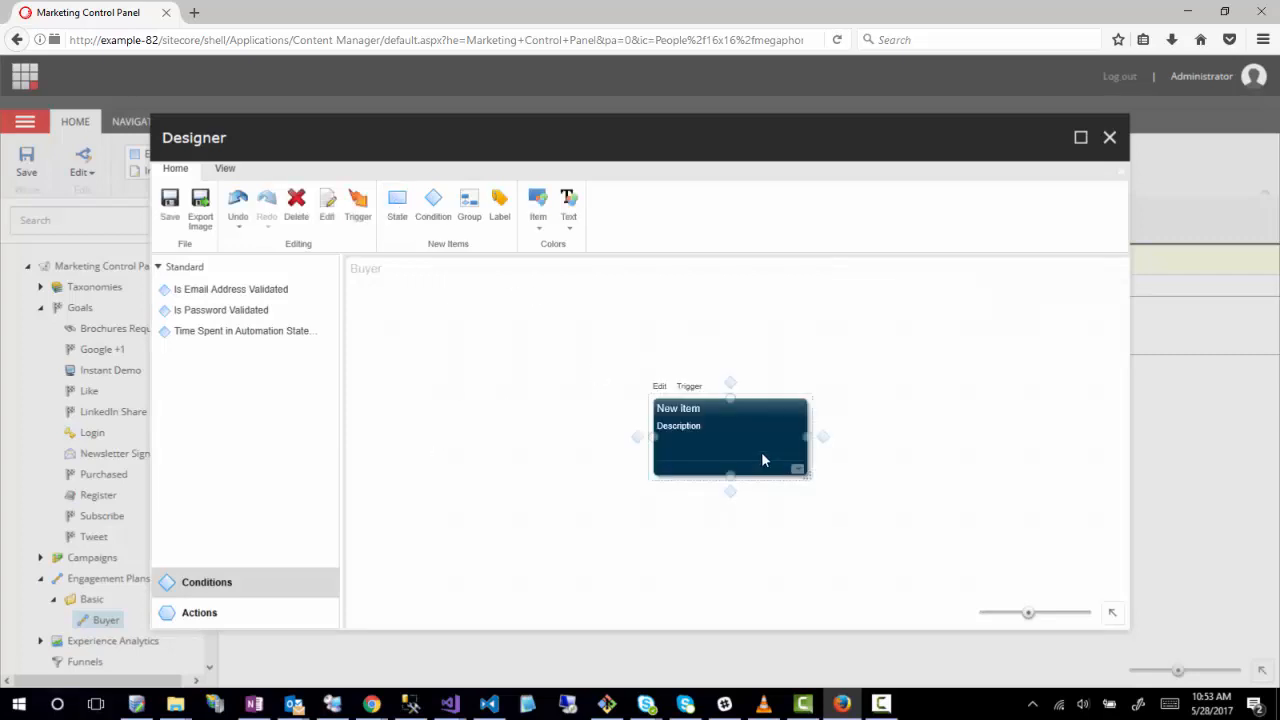
drag(761, 451, 506, 362)
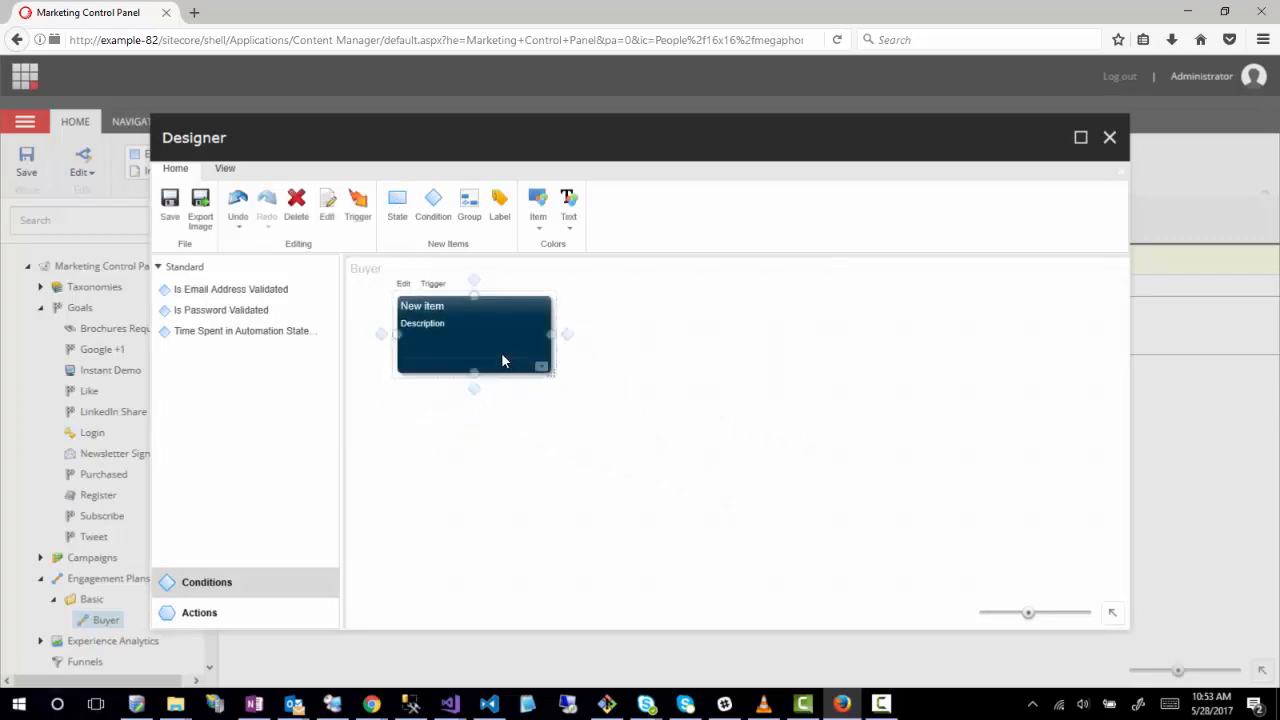
Step: Set the new state's description to "User has subscribed to the newsletter" and its display name to "Subscriber"
double_click(461, 337)
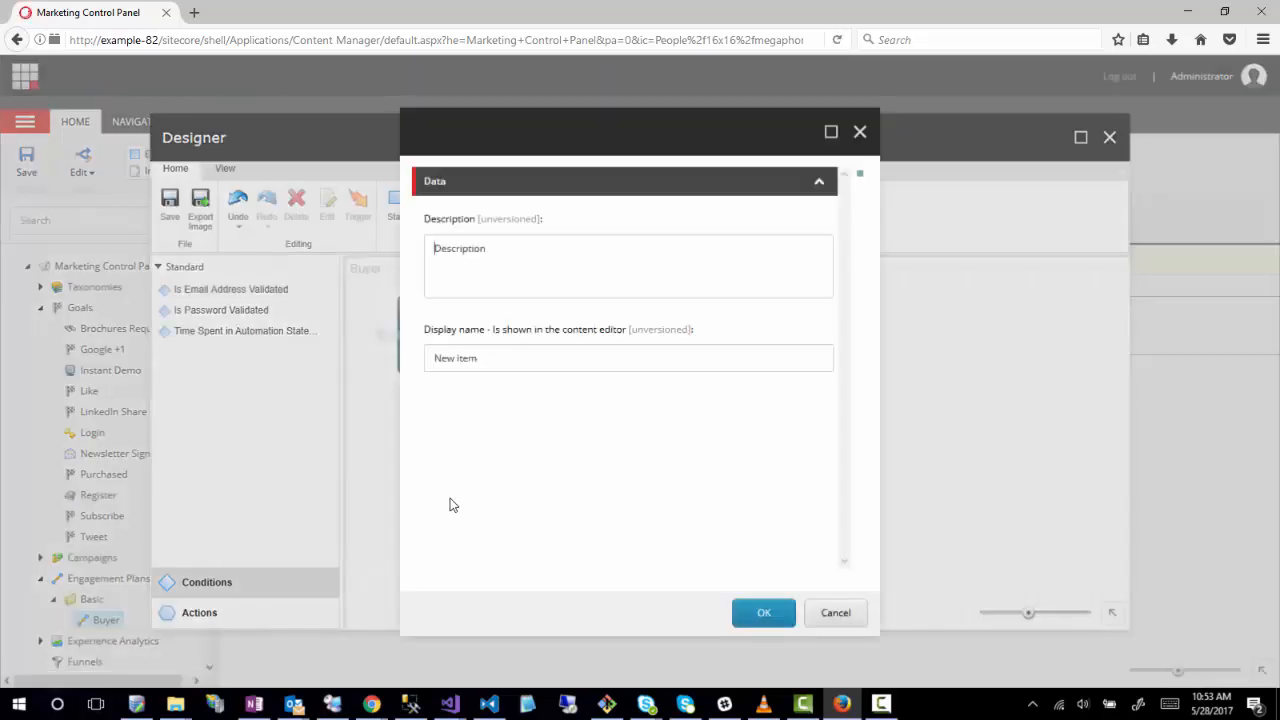
drag(492, 256, 1, 151)
text(User has)
text( r)
text(subscribed t)
text(o the newl)
text(sletter)
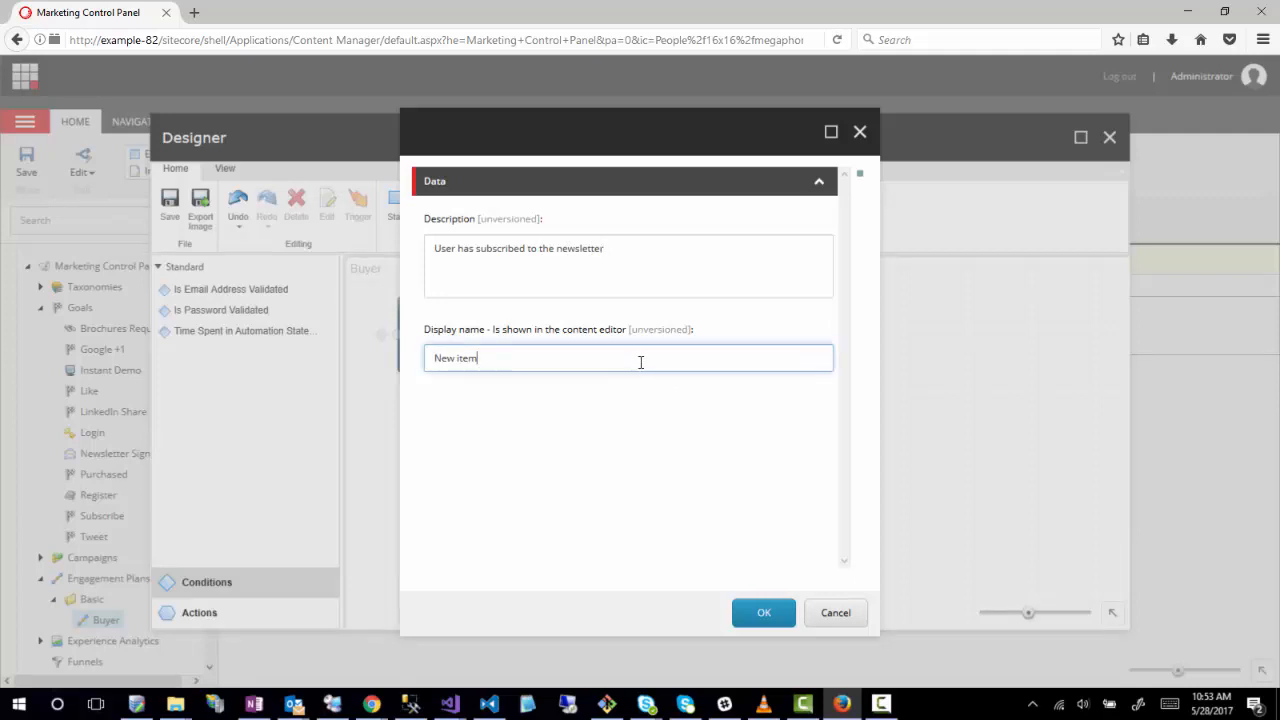
drag(640, 363, 208, 358)
text(Subscriber)
click(760, 612)
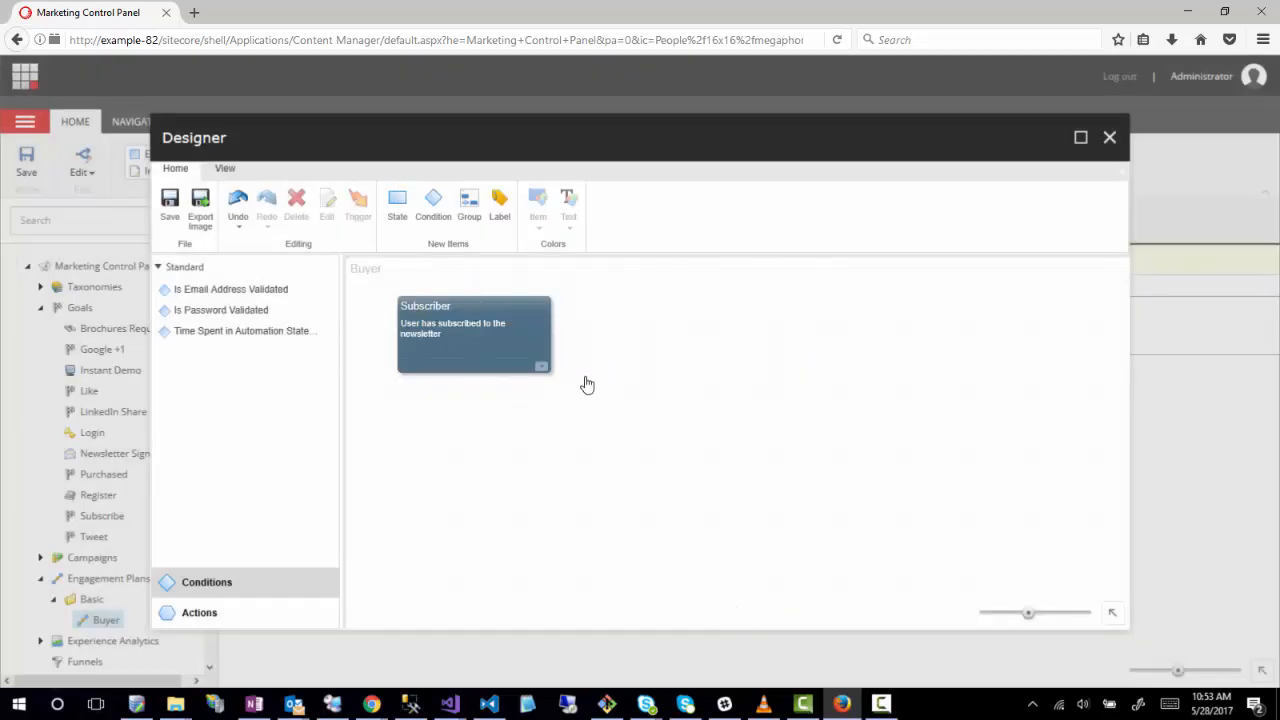
Step: Add a connected condition directly below the Subscriber state
mouse_move(488, 305)
click(521, 350)
mouse_move(476, 395)
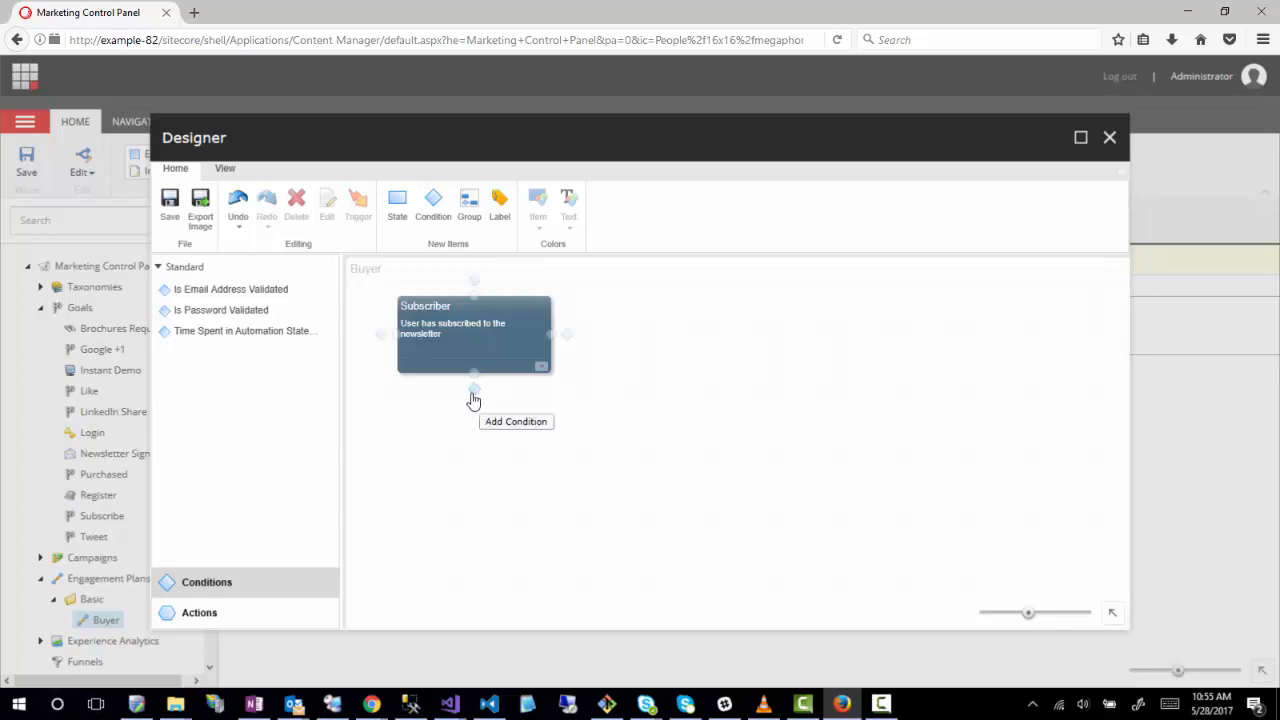
click(474, 398)
mouse_move(475, 477)
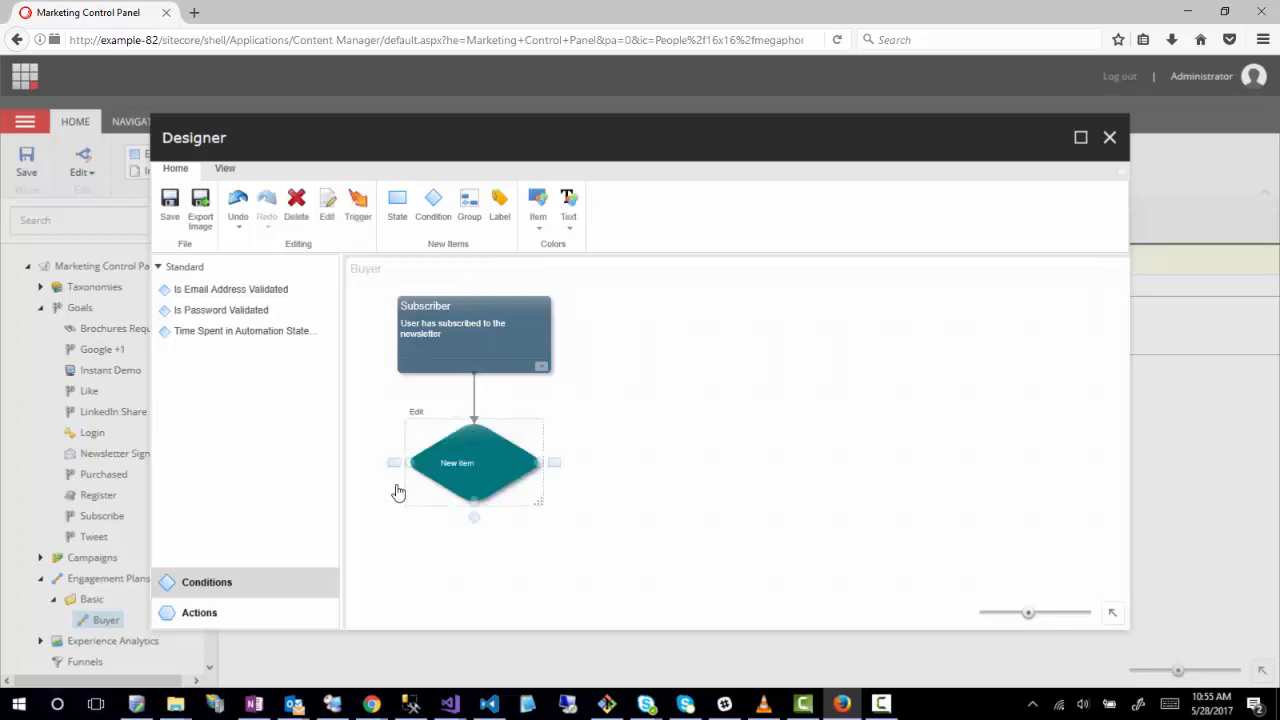
Step: Set the display name of the condition below Subscriber to "Has Registered?"
double_click(489, 450)
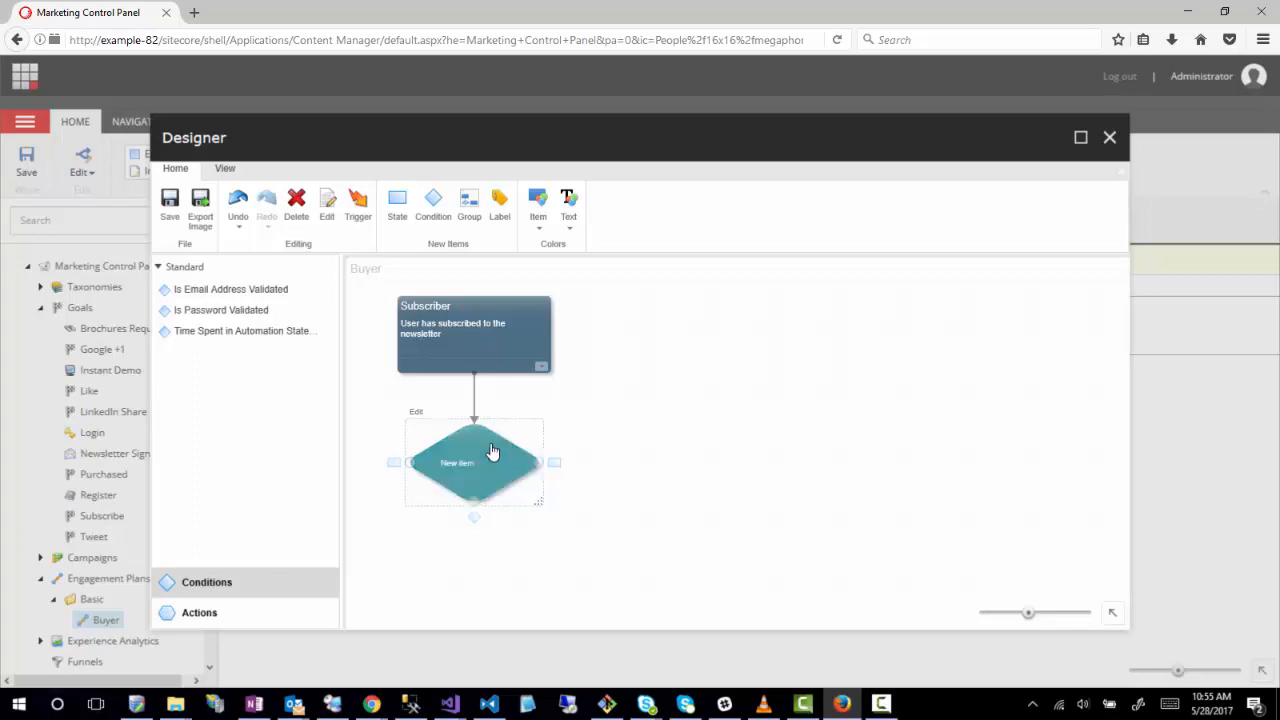
scroll(415, 392, down, 3)
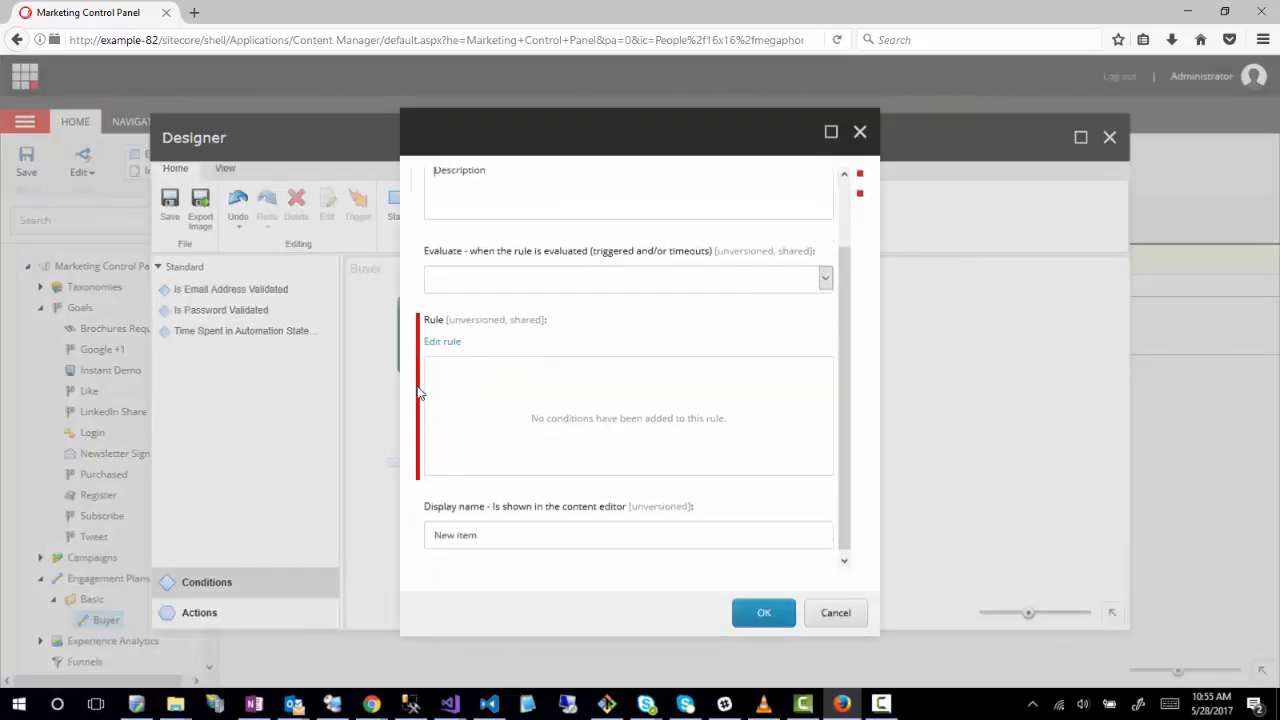
triple_click(486, 532)
key(BackSpace)
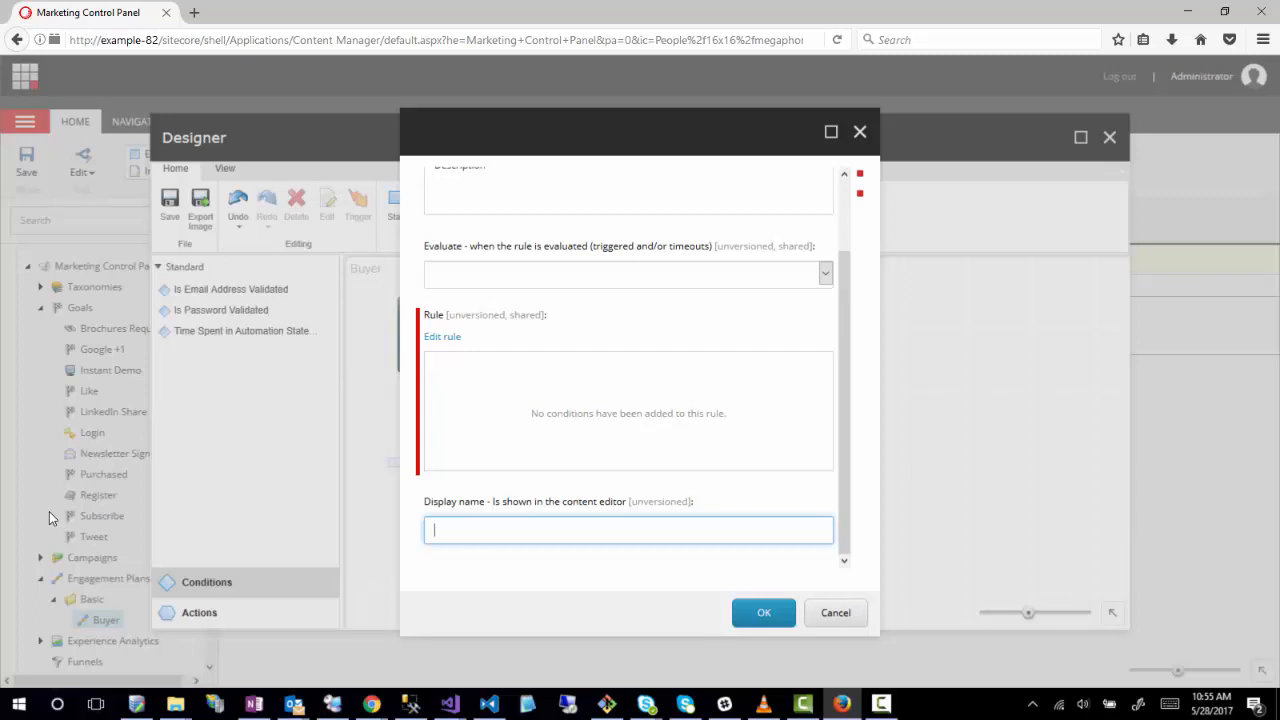
text(Has Registered?)
drag(565, 534, 505, 531)
Step: Set the condition's description to "Has the Subscriber registered?" and its evaluation to Always Evaluate
scroll(706, 469, up, 2)
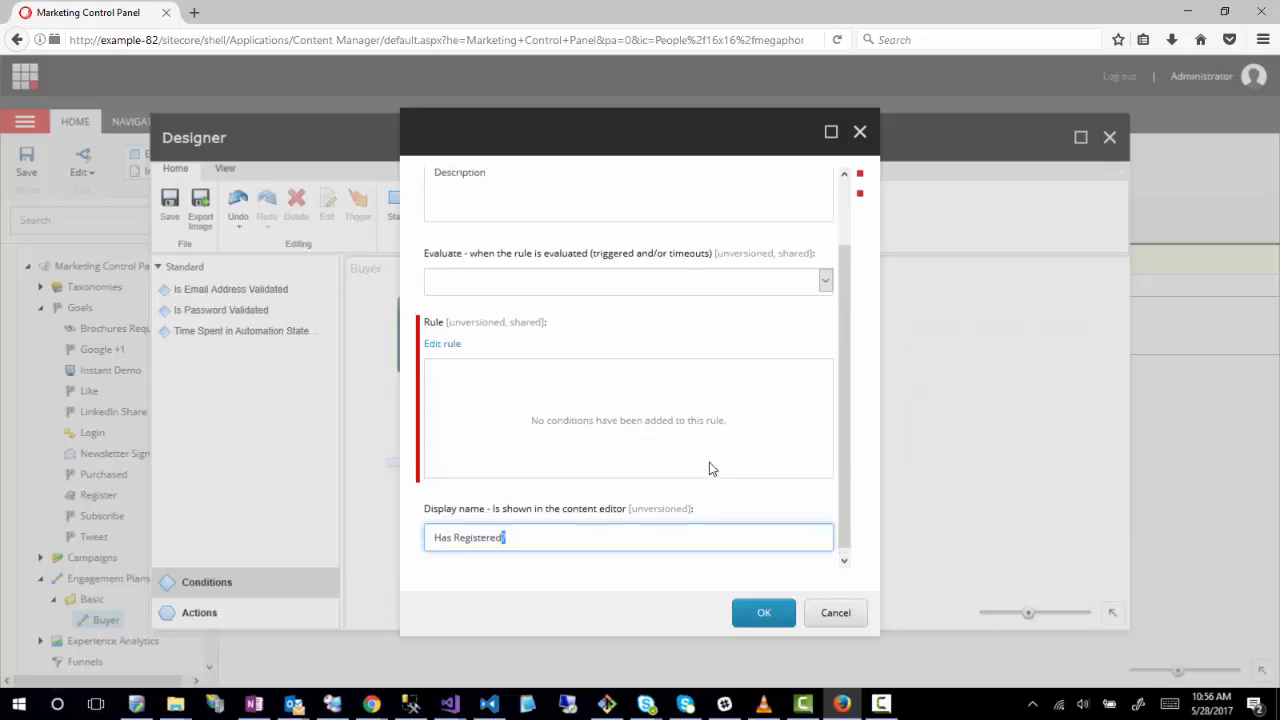
drag(490, 249, 258, 245)
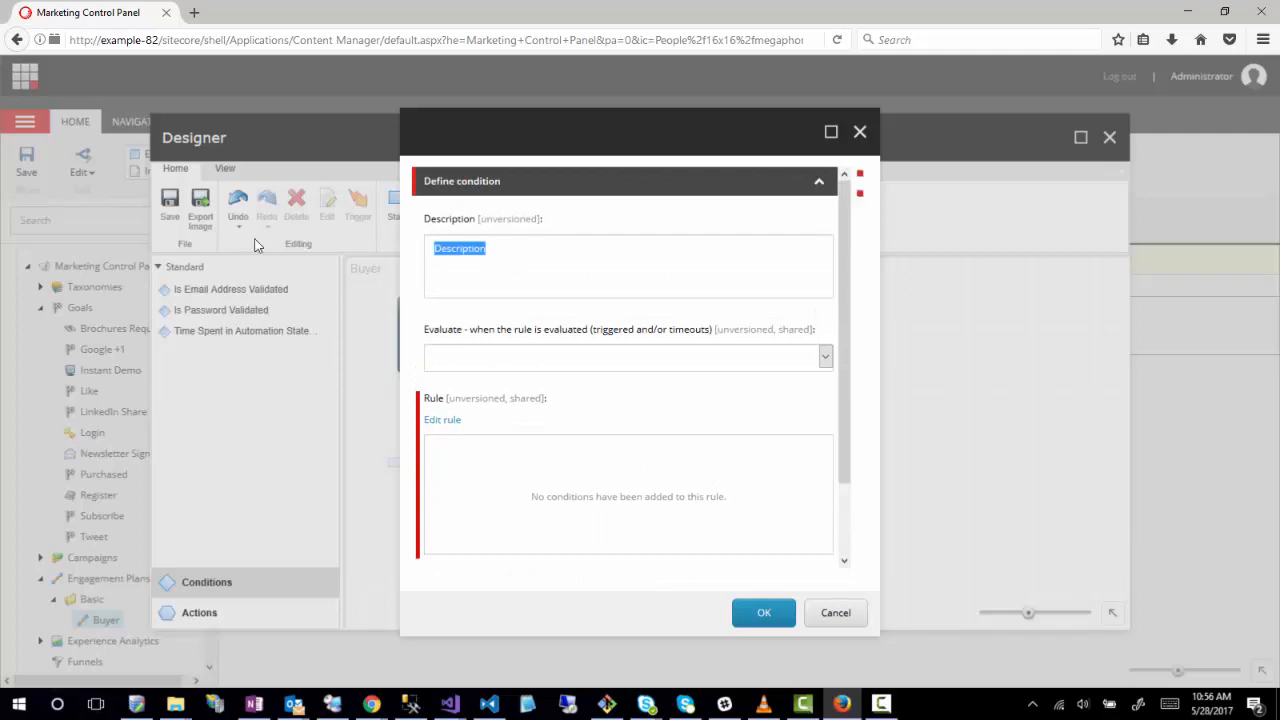
text(Has the Subscribered)
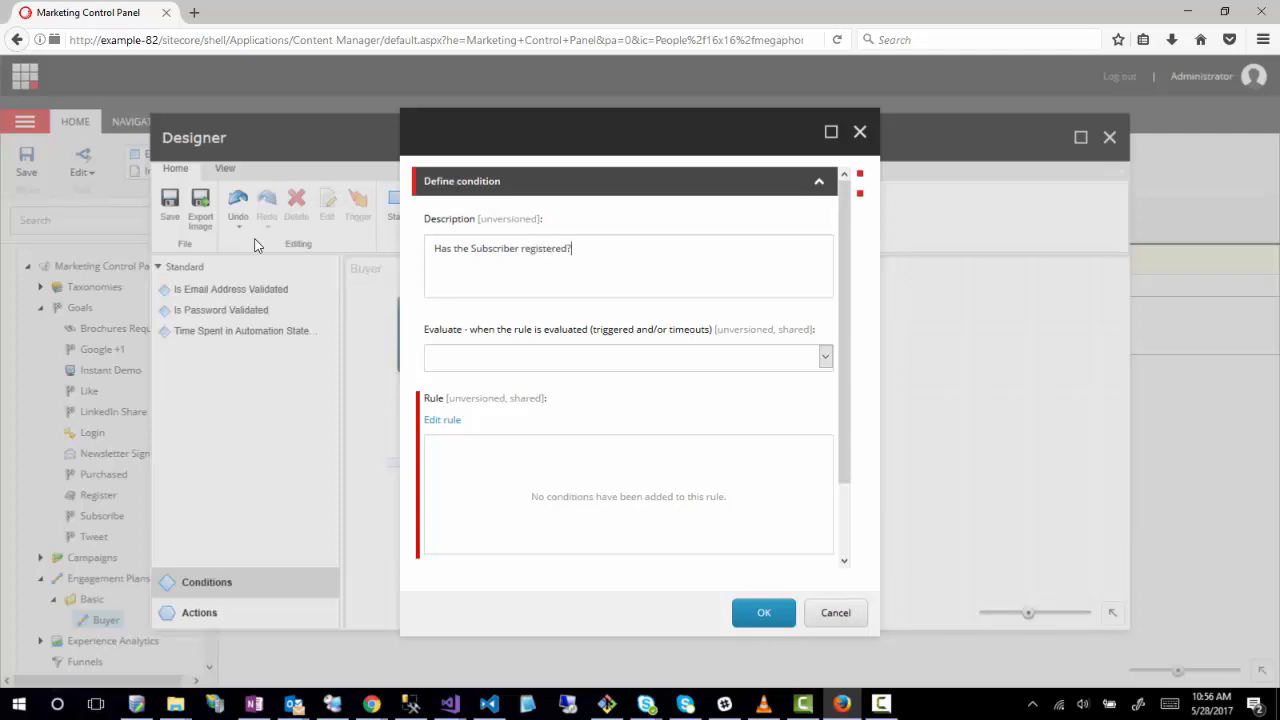
click(826, 356)
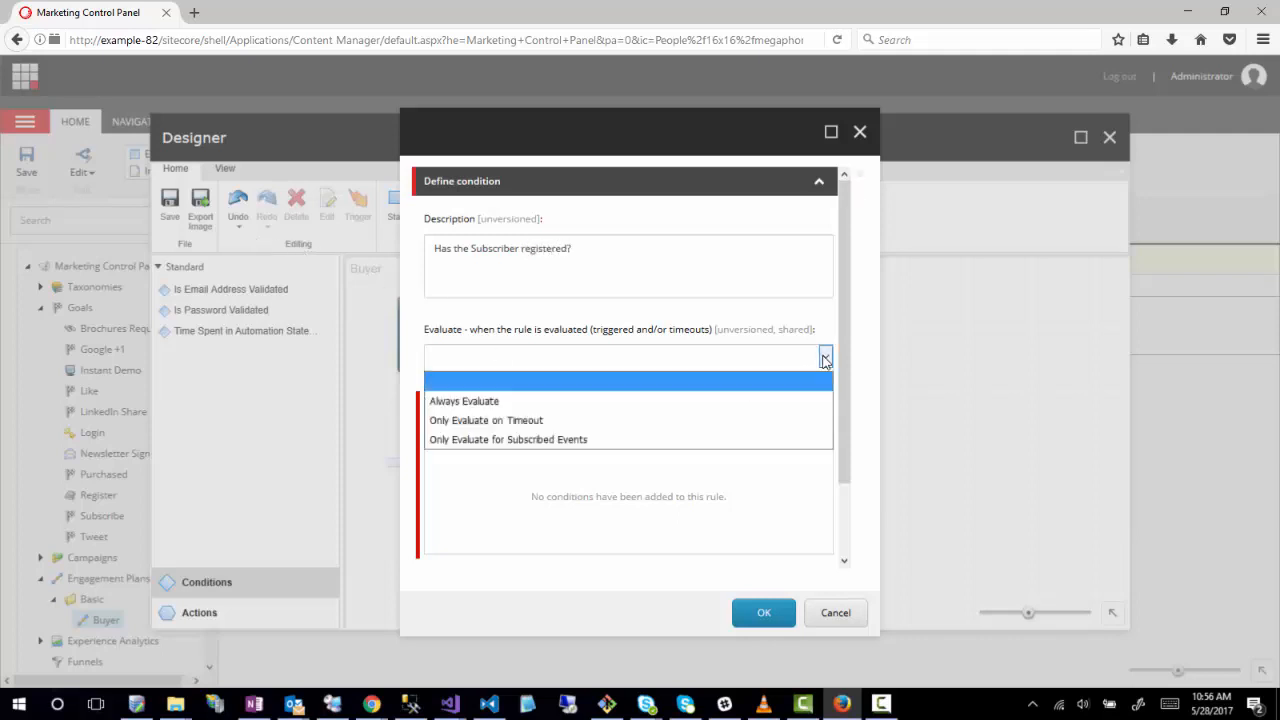
click(484, 408)
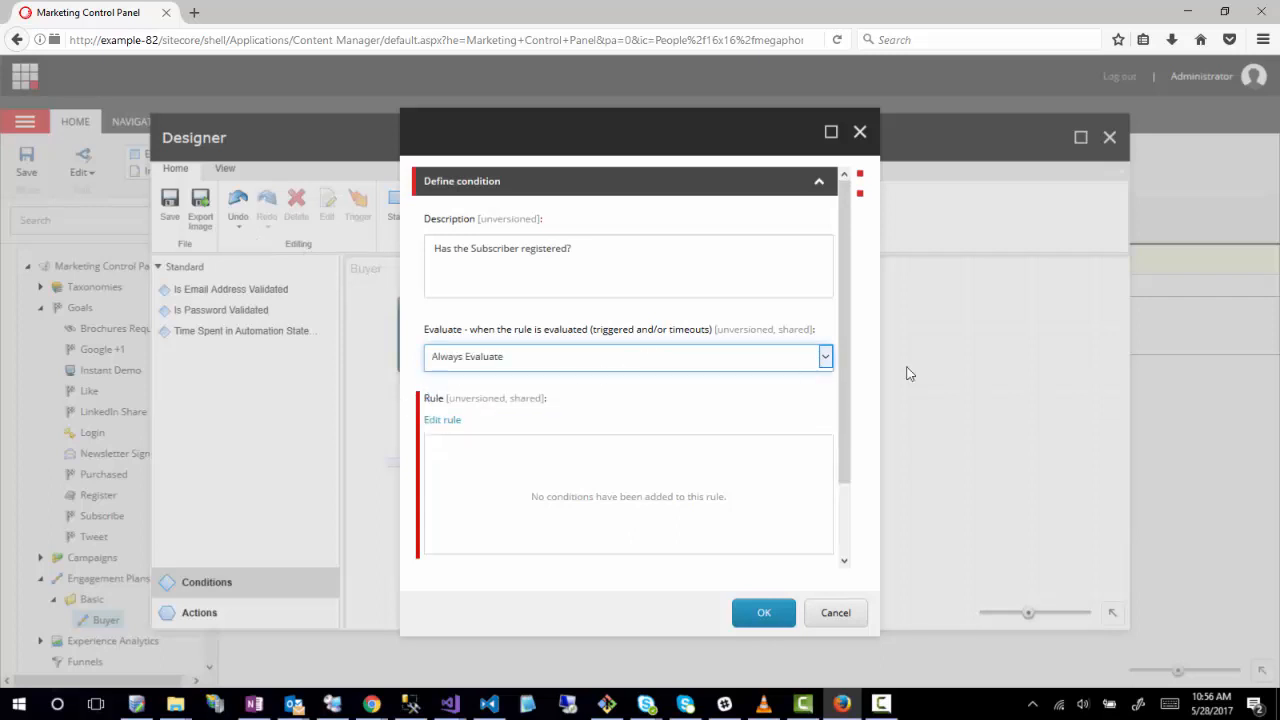
click(826, 357)
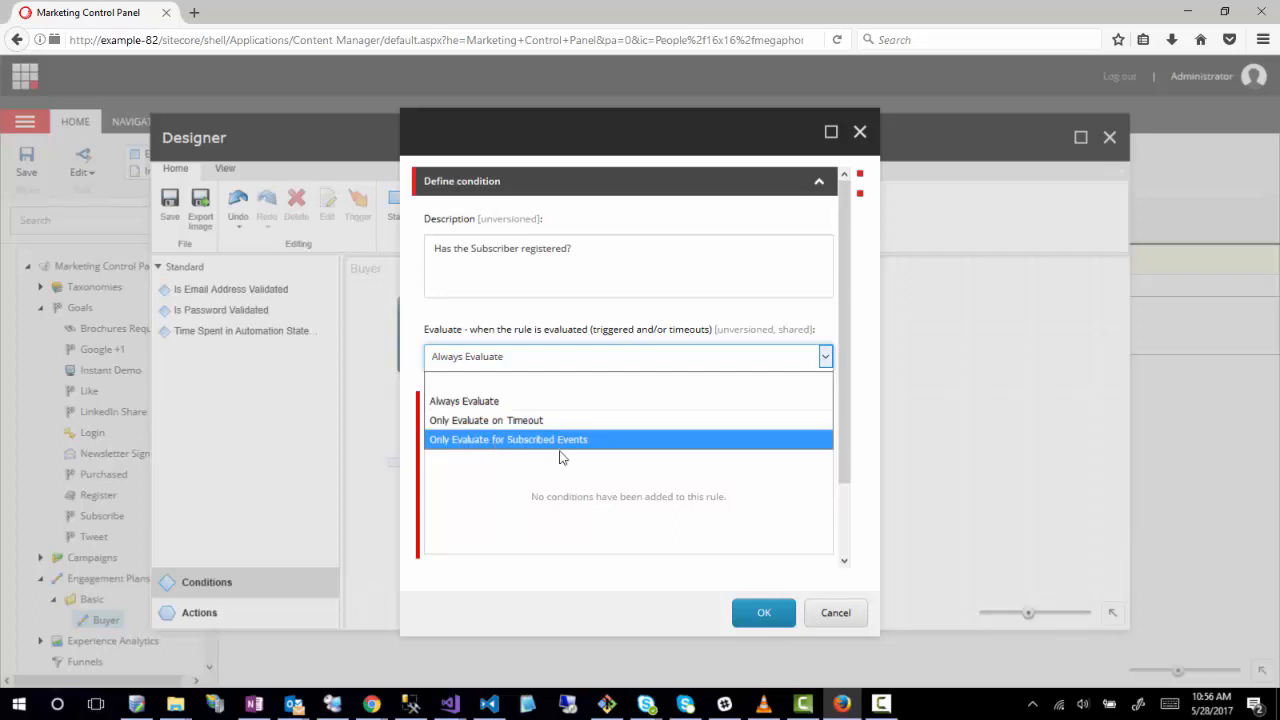
click(415, 376)
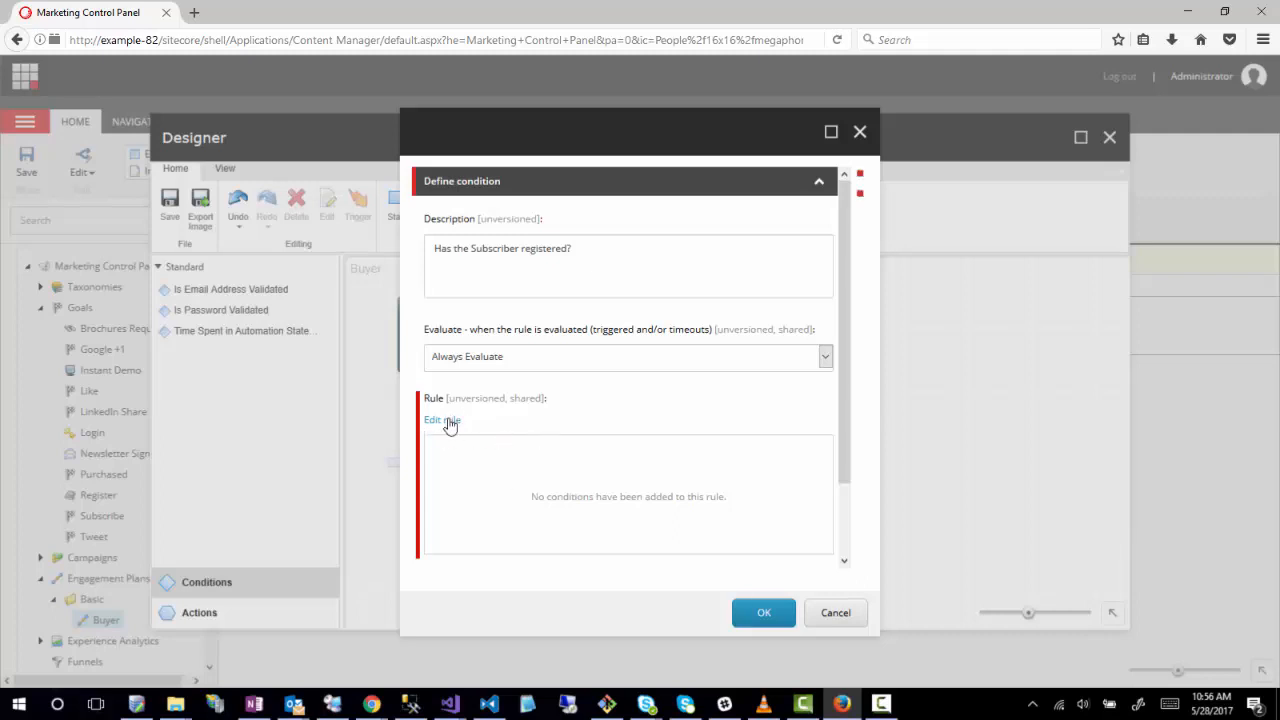
Step: Open the Has Registered? condition's rule for editing and look through the available conditions from Campaigns to Engagement Automation
scroll(448, 424, down, 1)
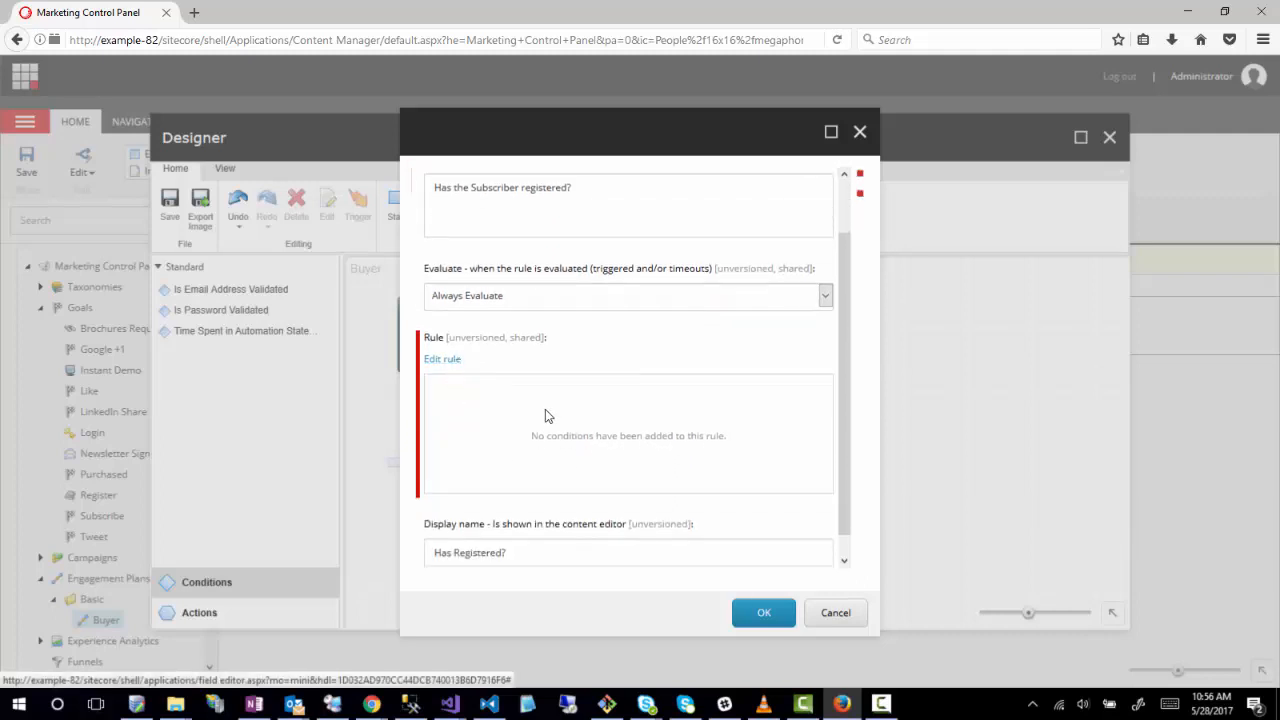
click(443, 359)
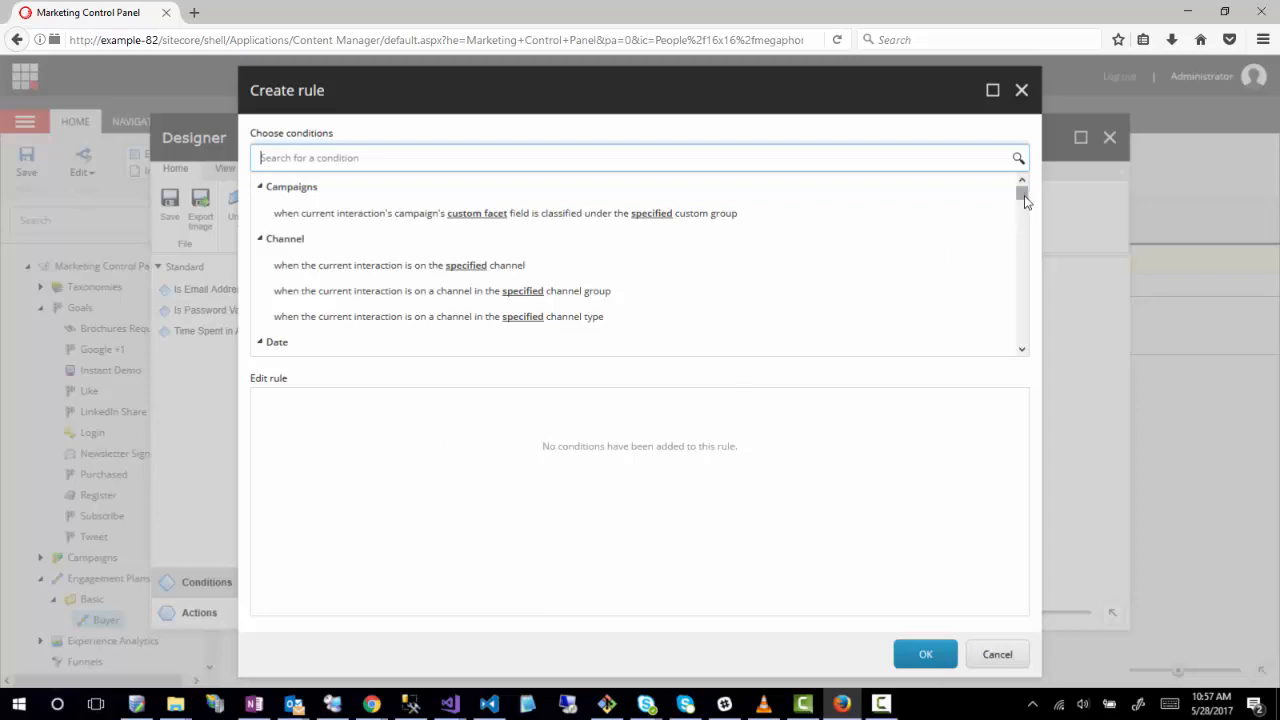
drag(1023, 195, 1024, 205)
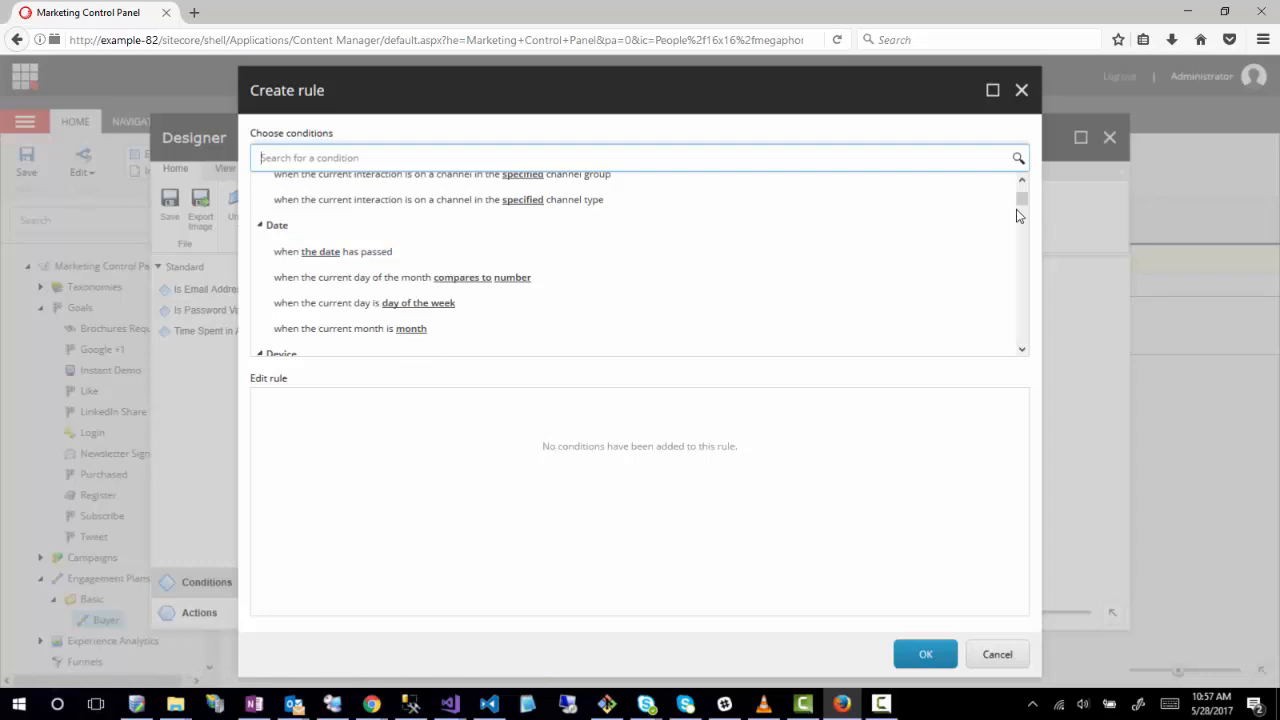
drag(1020, 200, 1024, 220)
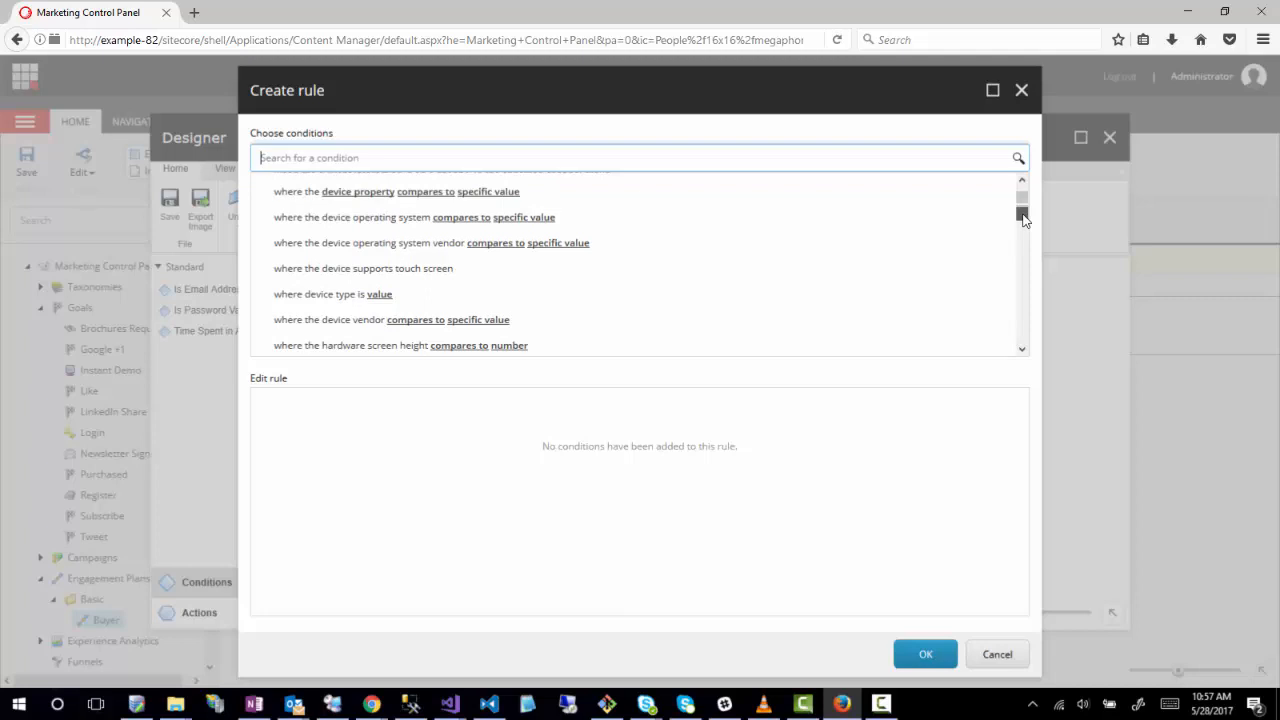
drag(1024, 220, 1031, 229)
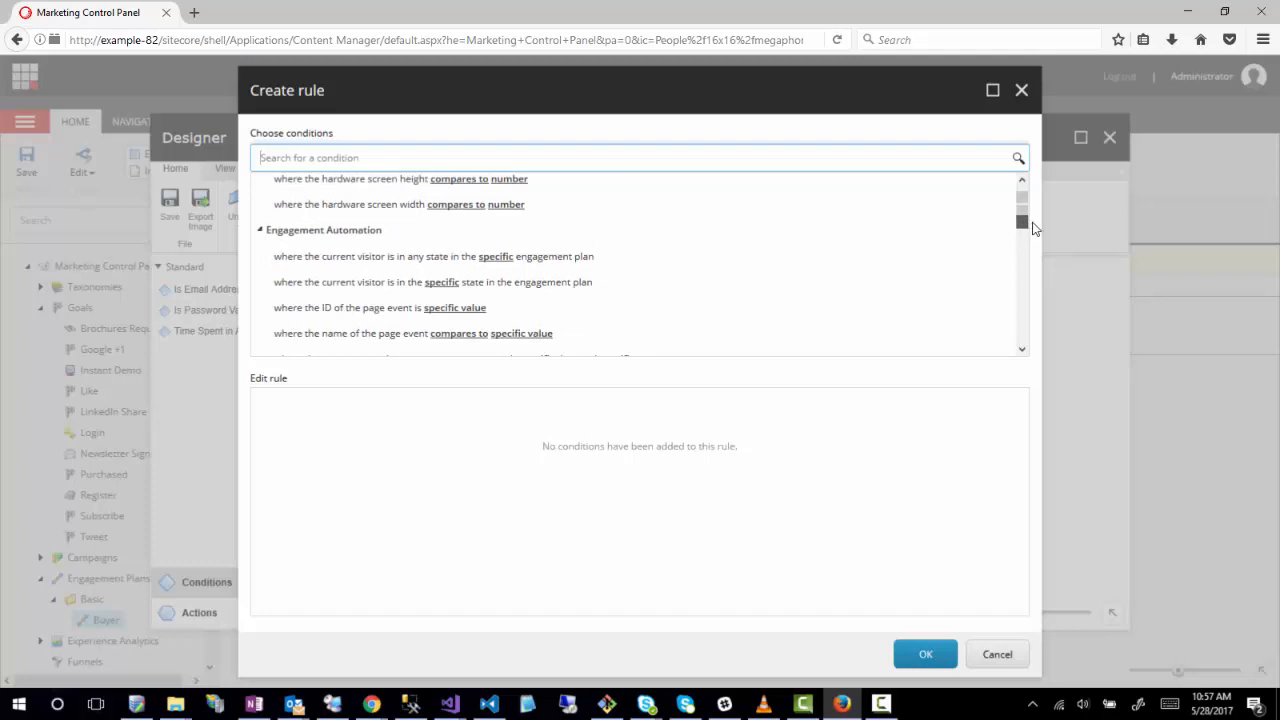
drag(1033, 228, 1036, 230)
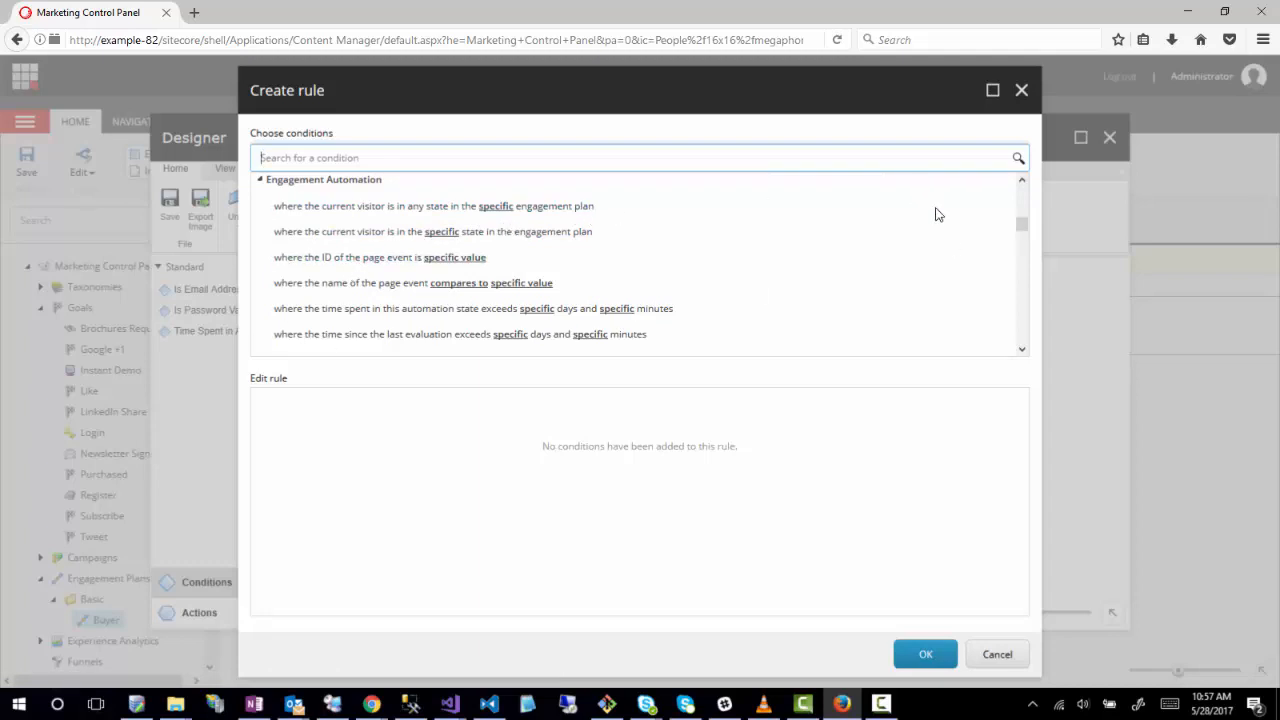
scroll(1022, 226, down, 1)
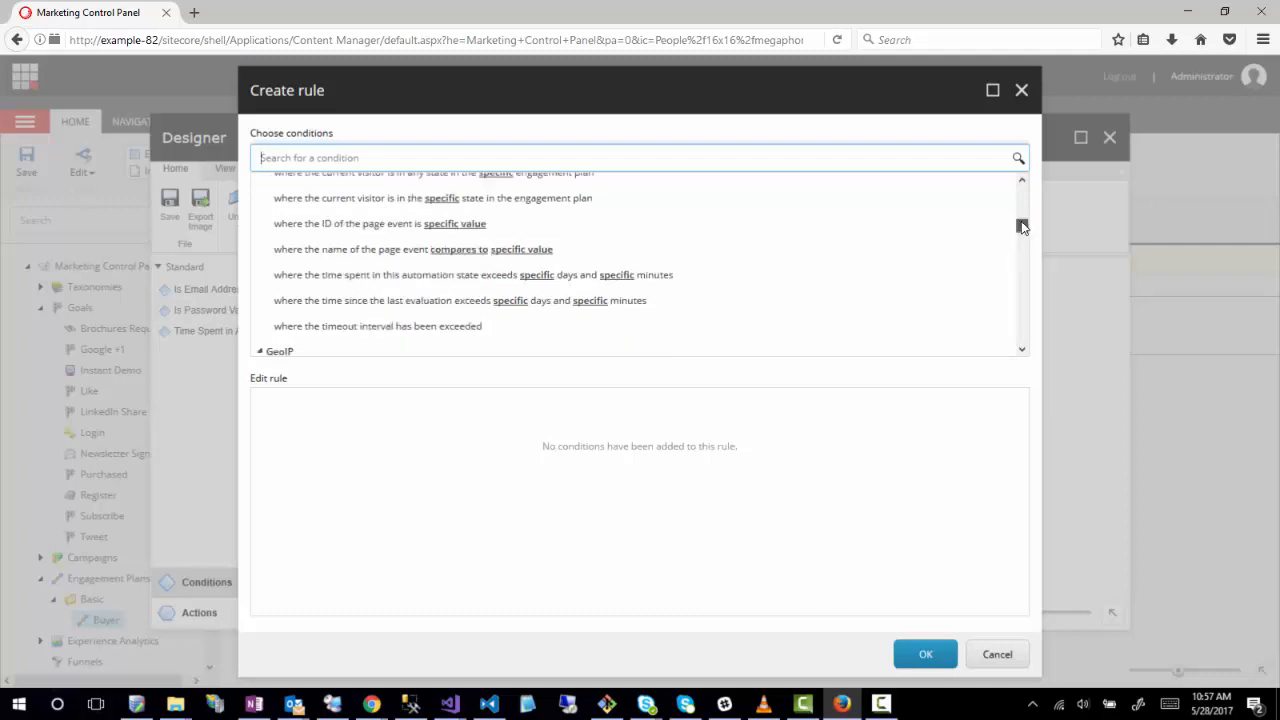
Step: Examine the GeoIP conditions available for the rule, such as city, country, IP address and region
scroll(1022, 226, down, 4)
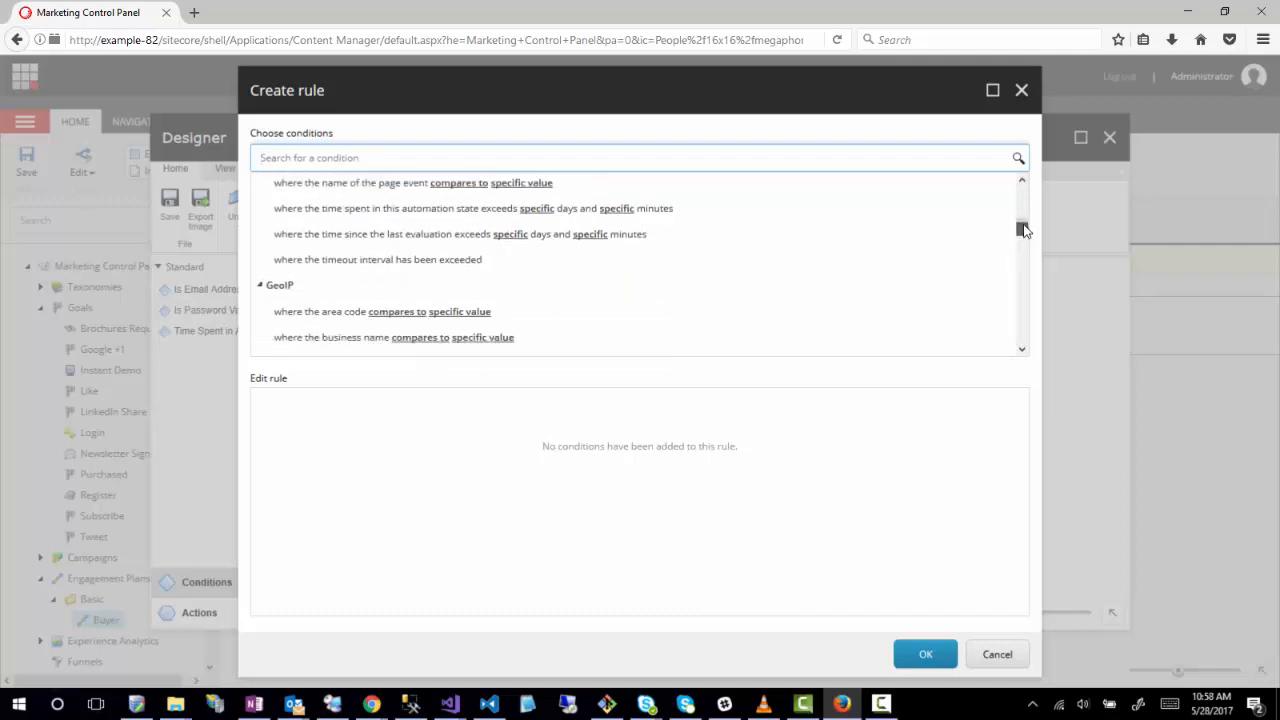
scroll(1022, 232, down, 3)
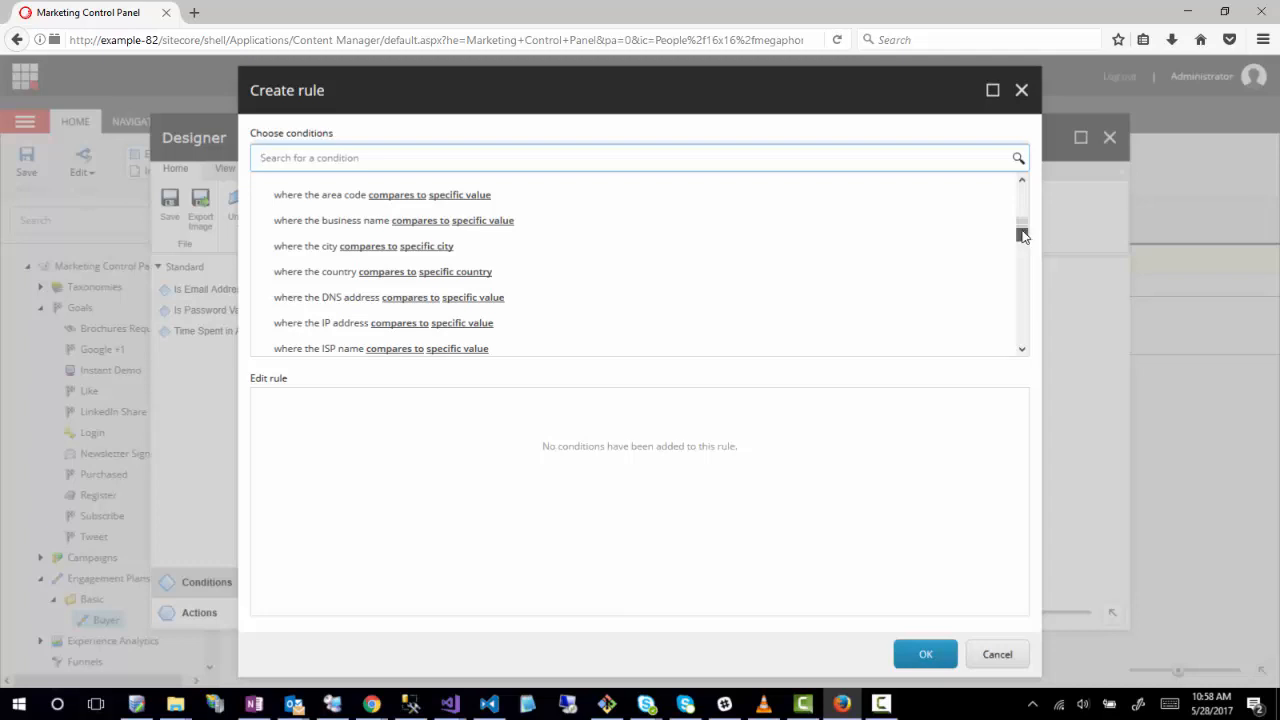
scroll(1022, 234, up, 1)
scroll(1022, 234, down, 7)
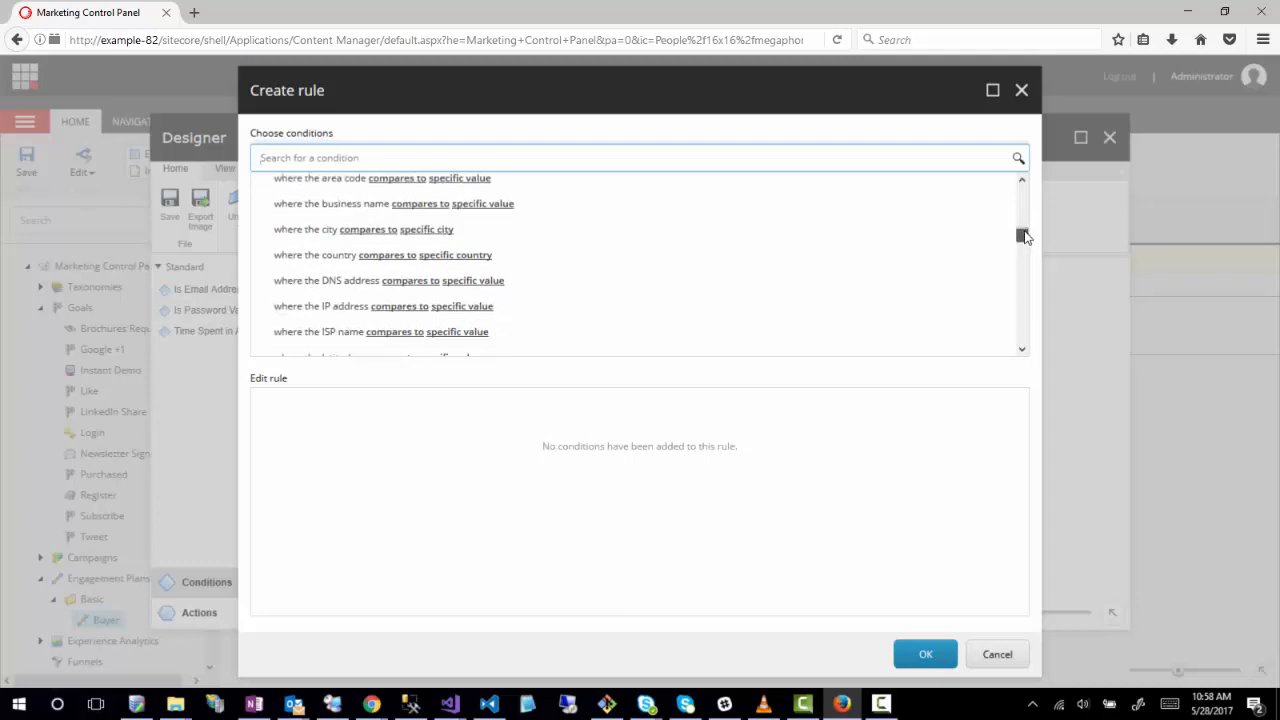
scroll(1022, 242, down, 3)
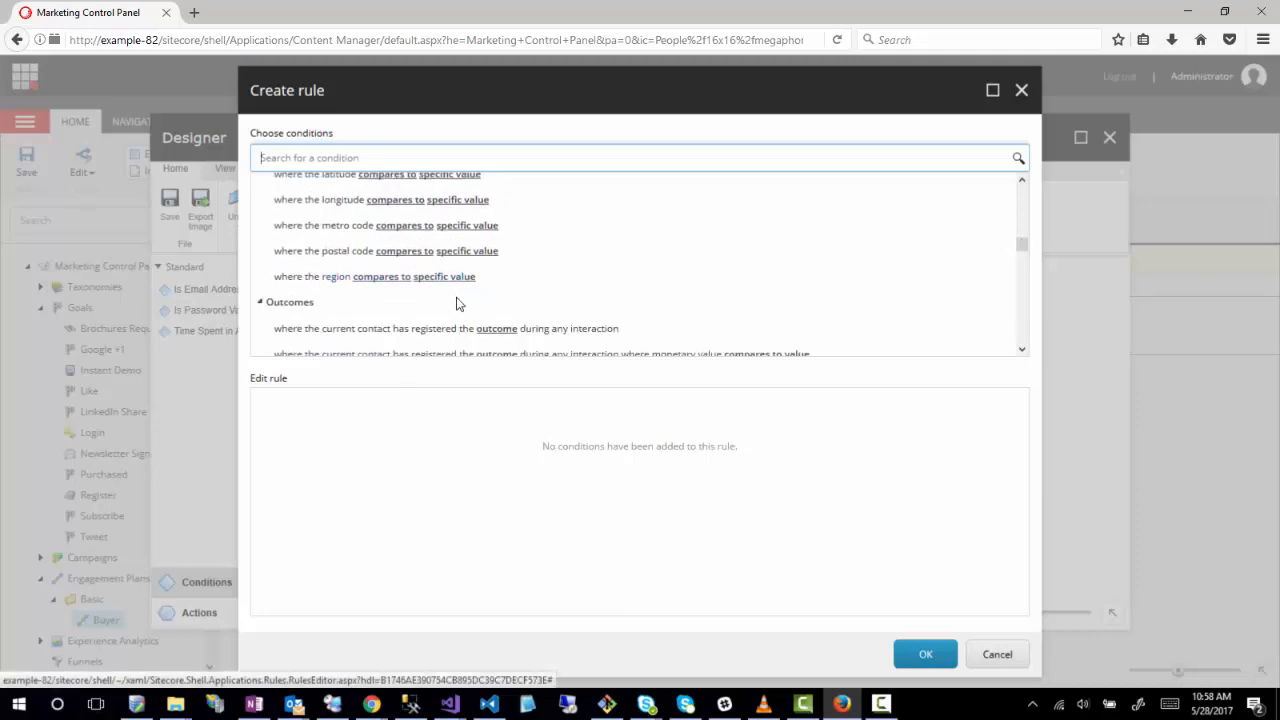
scroll(379, 218, up, 3)
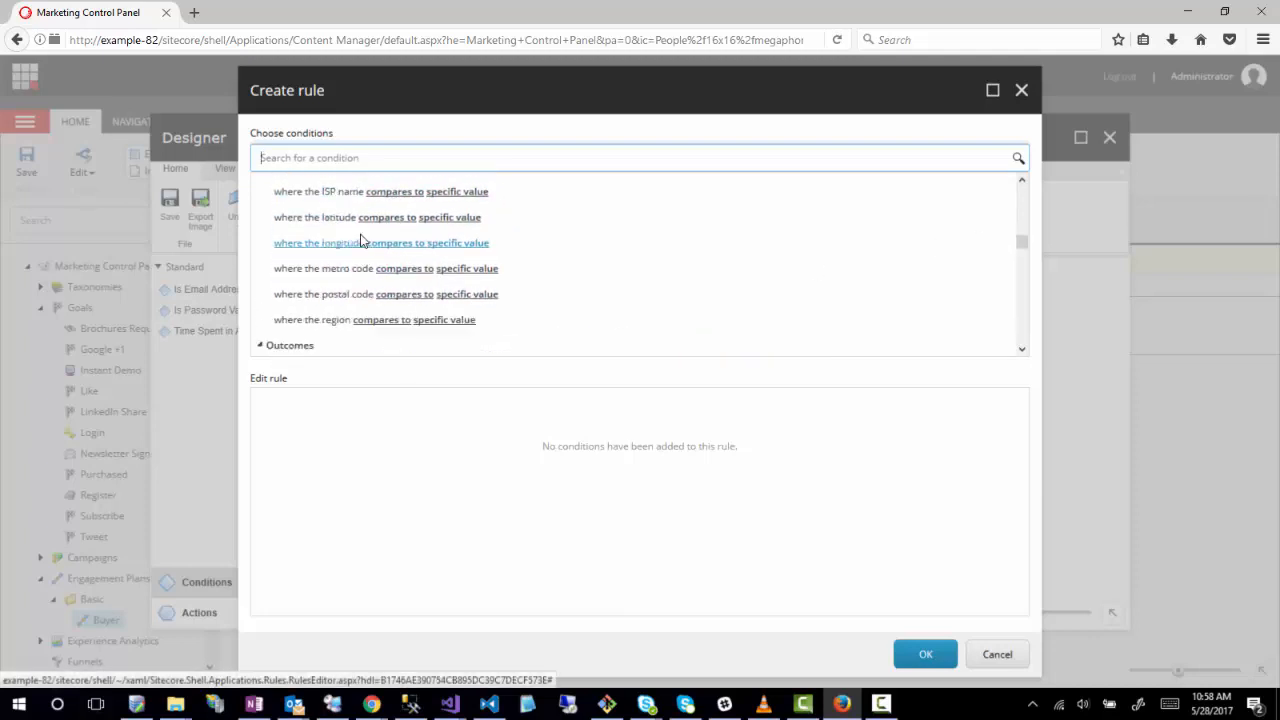
scroll(334, 285, up, 2)
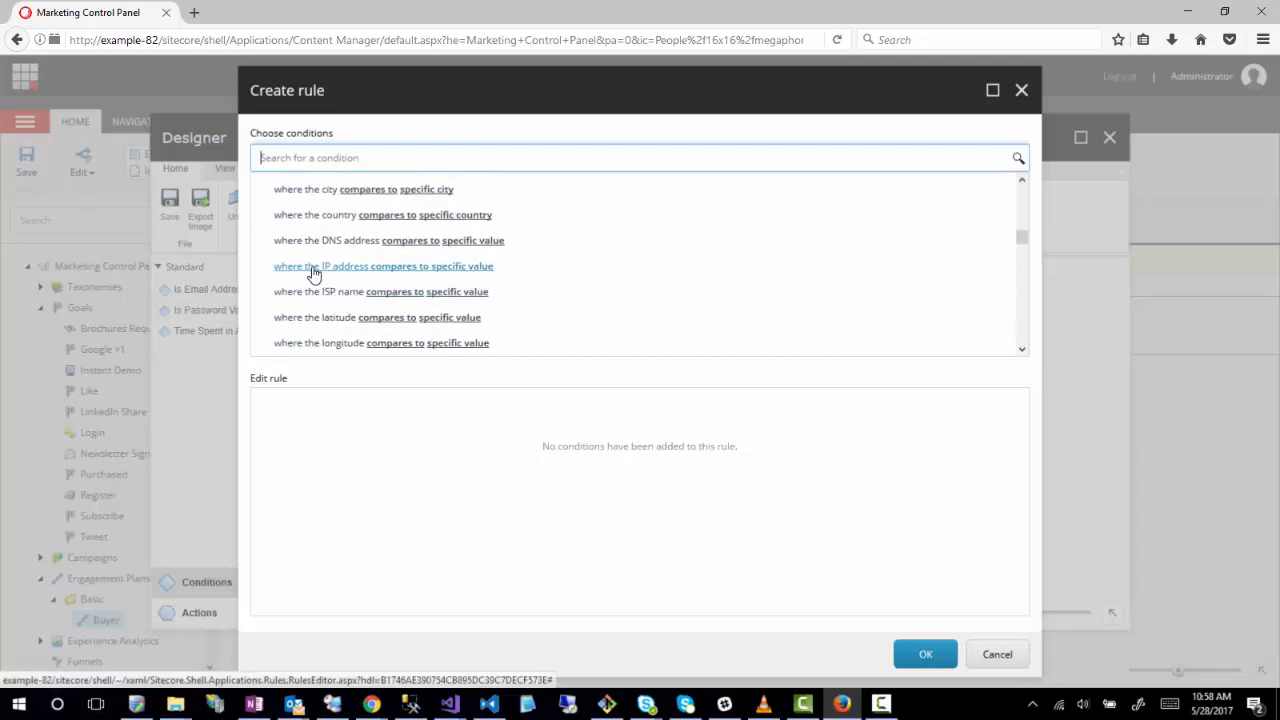
scroll(330, 270, up, 1)
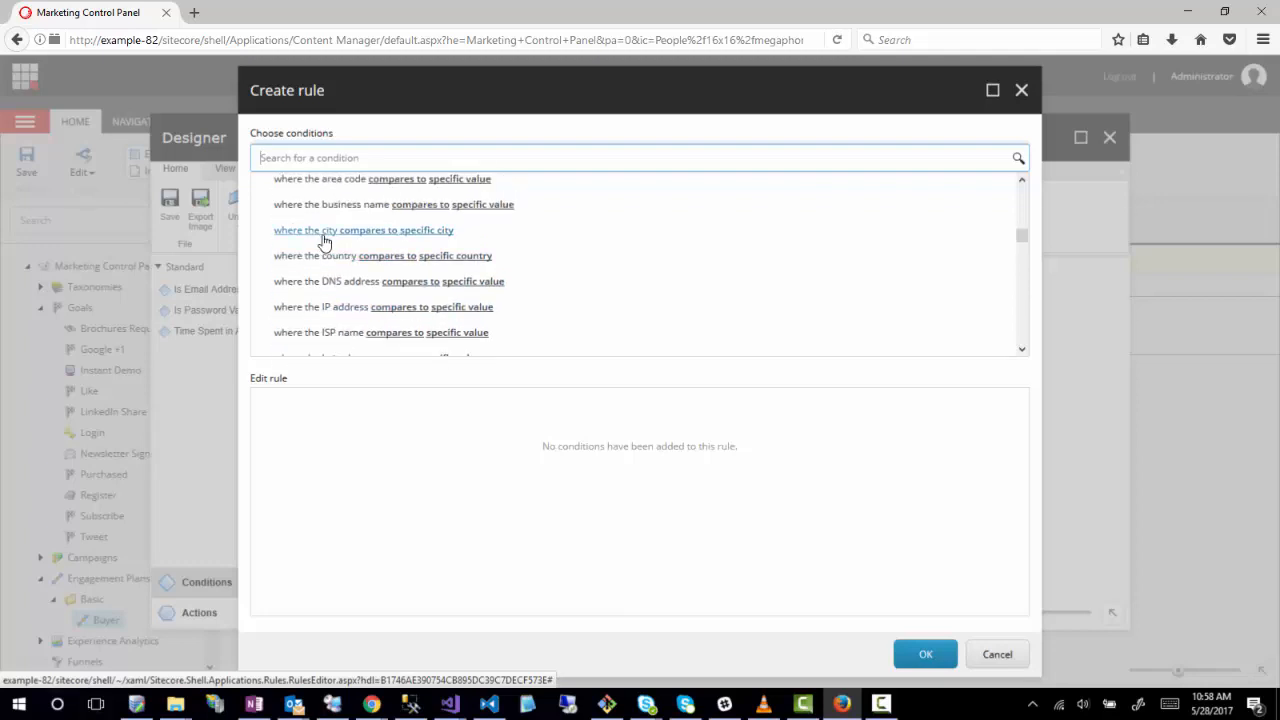
scroll(594, 294, up, 2)
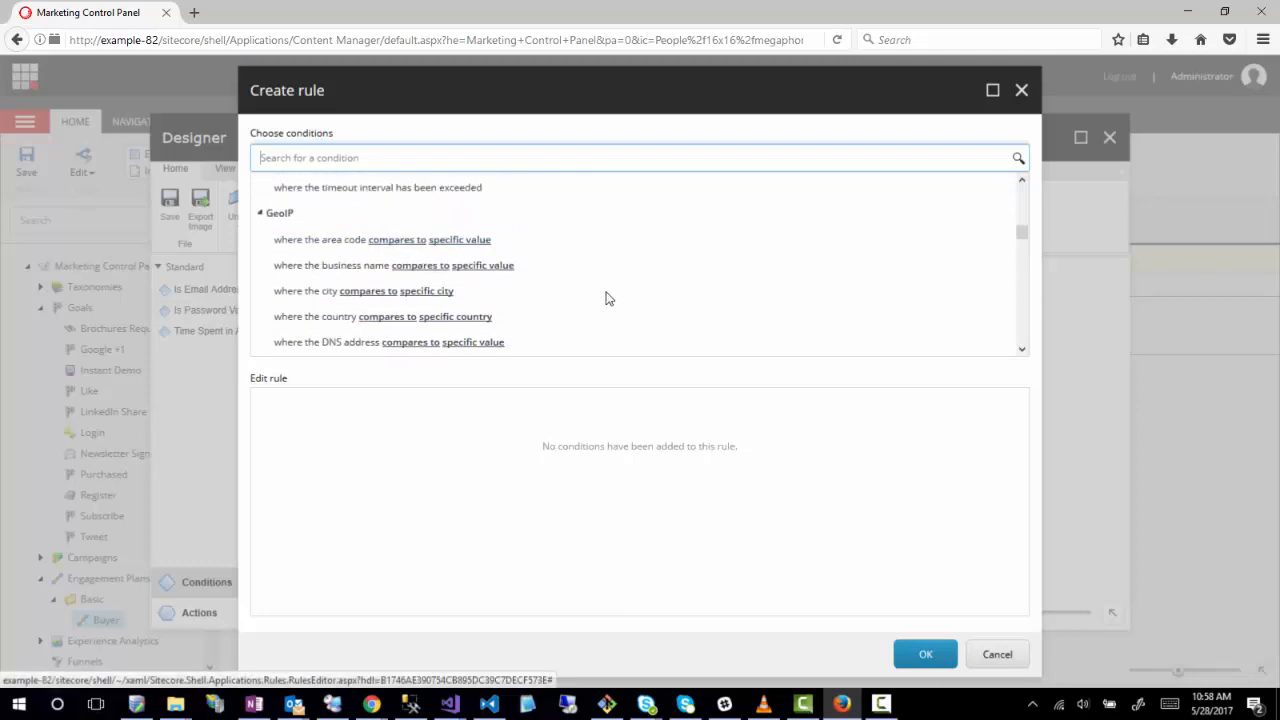
Step: Examine the Outcomes and Security conditions, including those on the user's profile fields, user name and role
scroll(606, 296, down, 8)
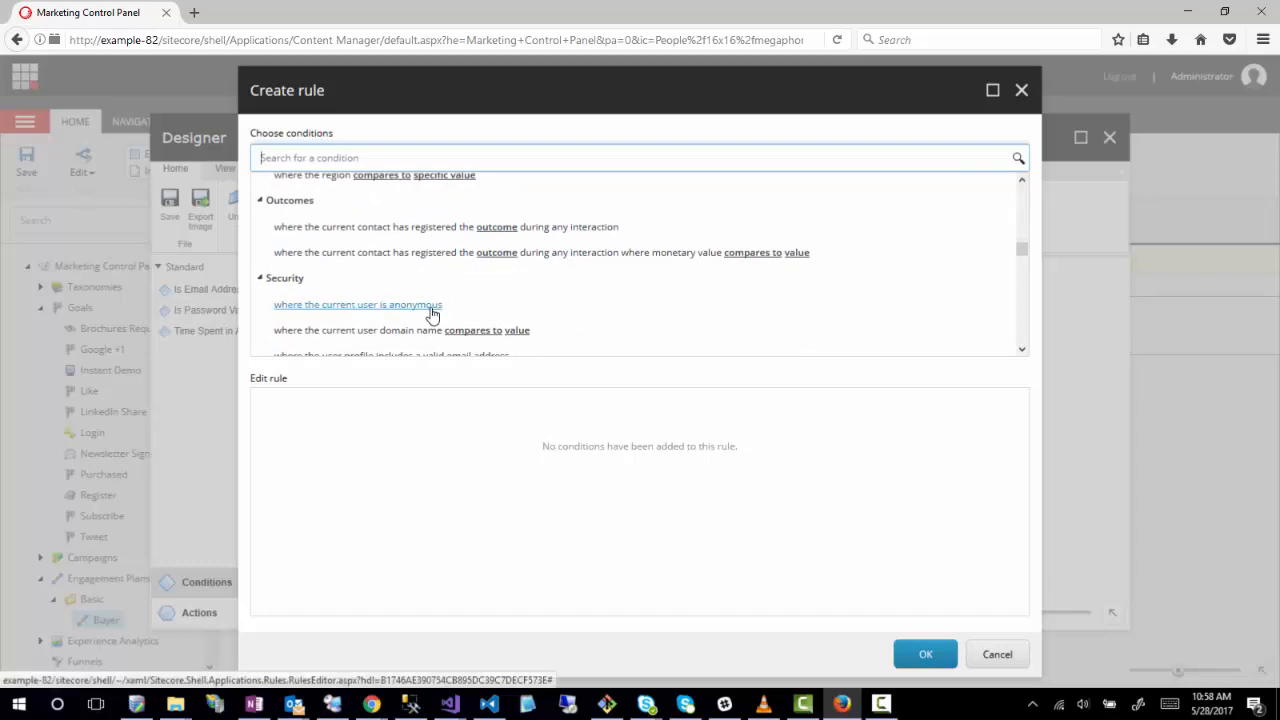
scroll(500, 295, down, 5)
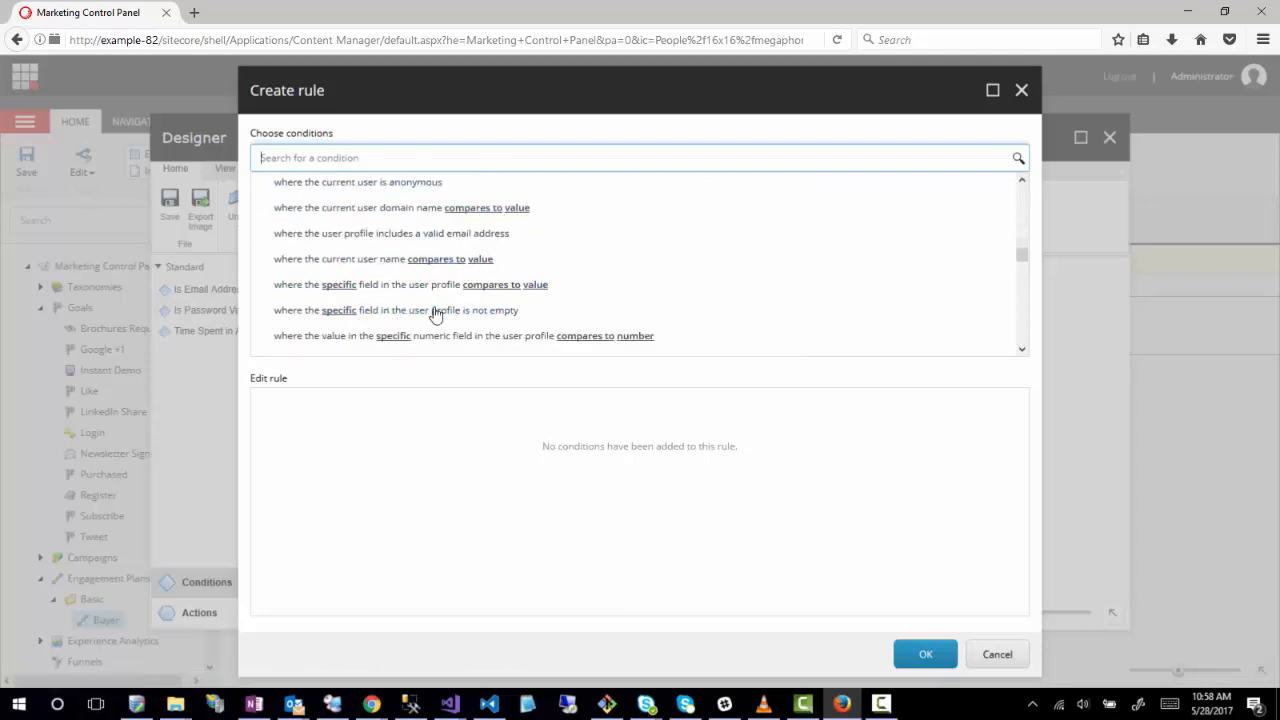
scroll(686, 281, down, 5)
scroll(686, 281, down, 2)
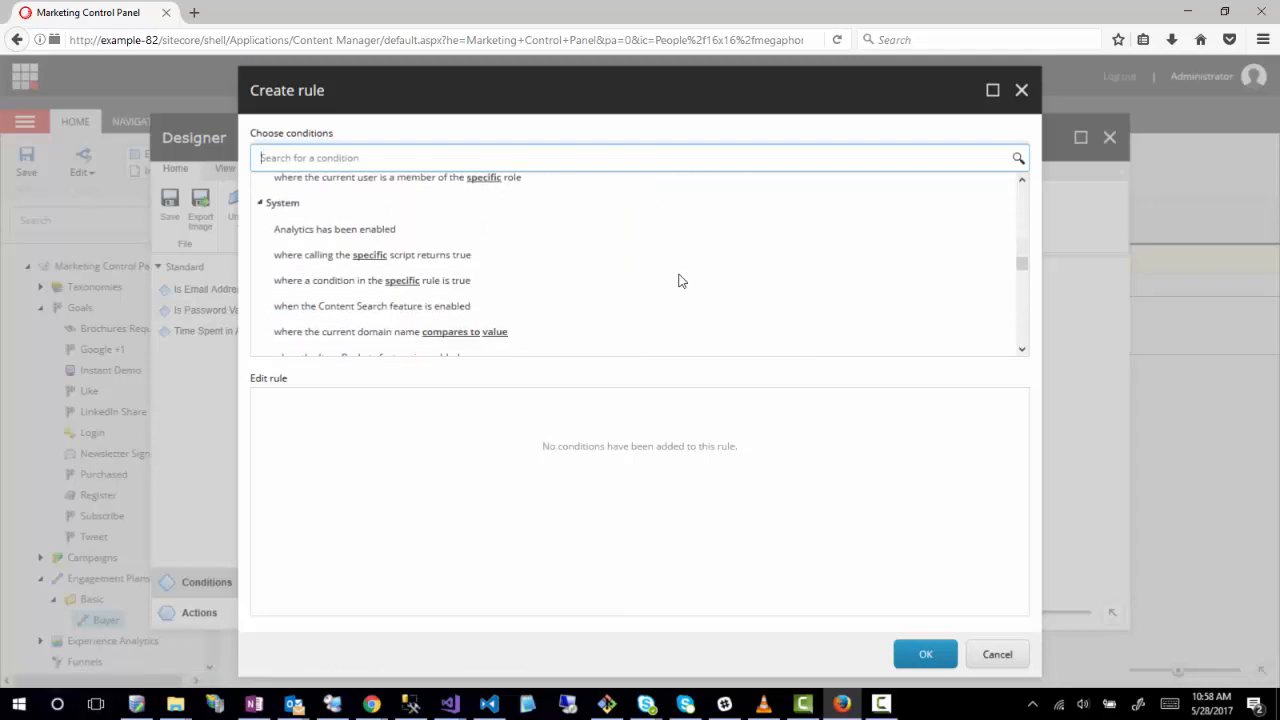
scroll(304, 312, up, 3)
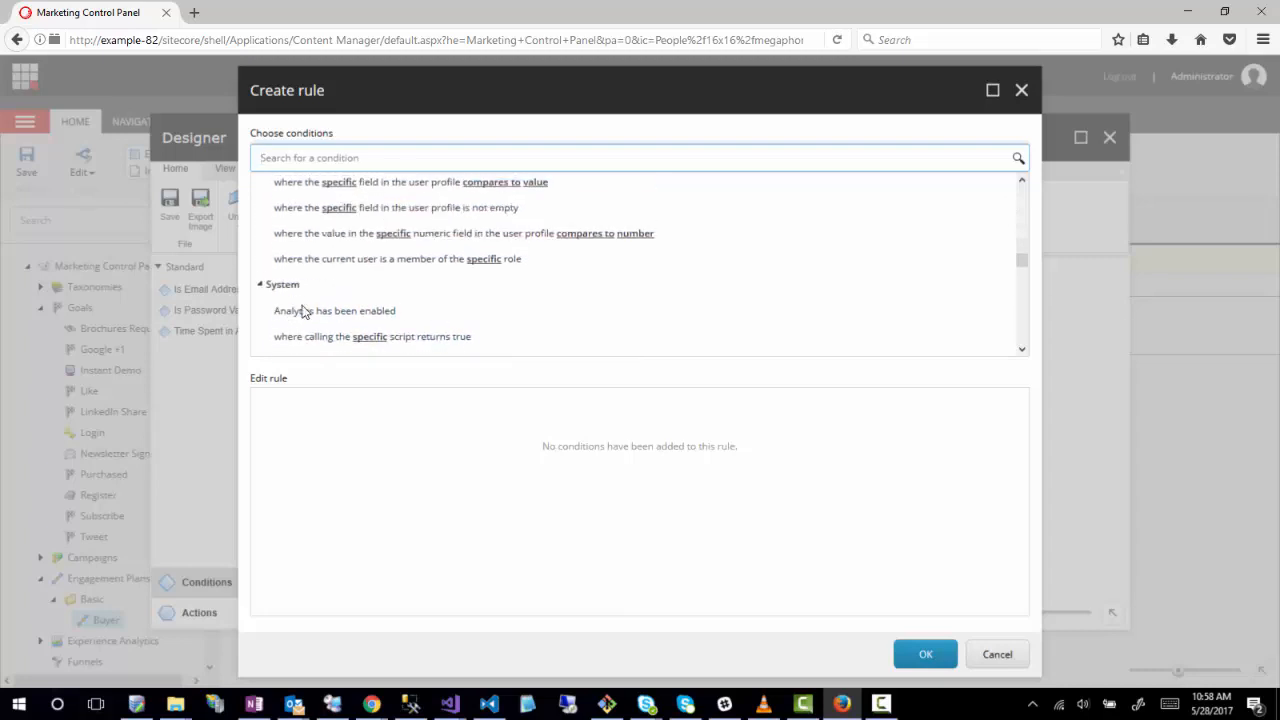
scroll(409, 299, up, 2)
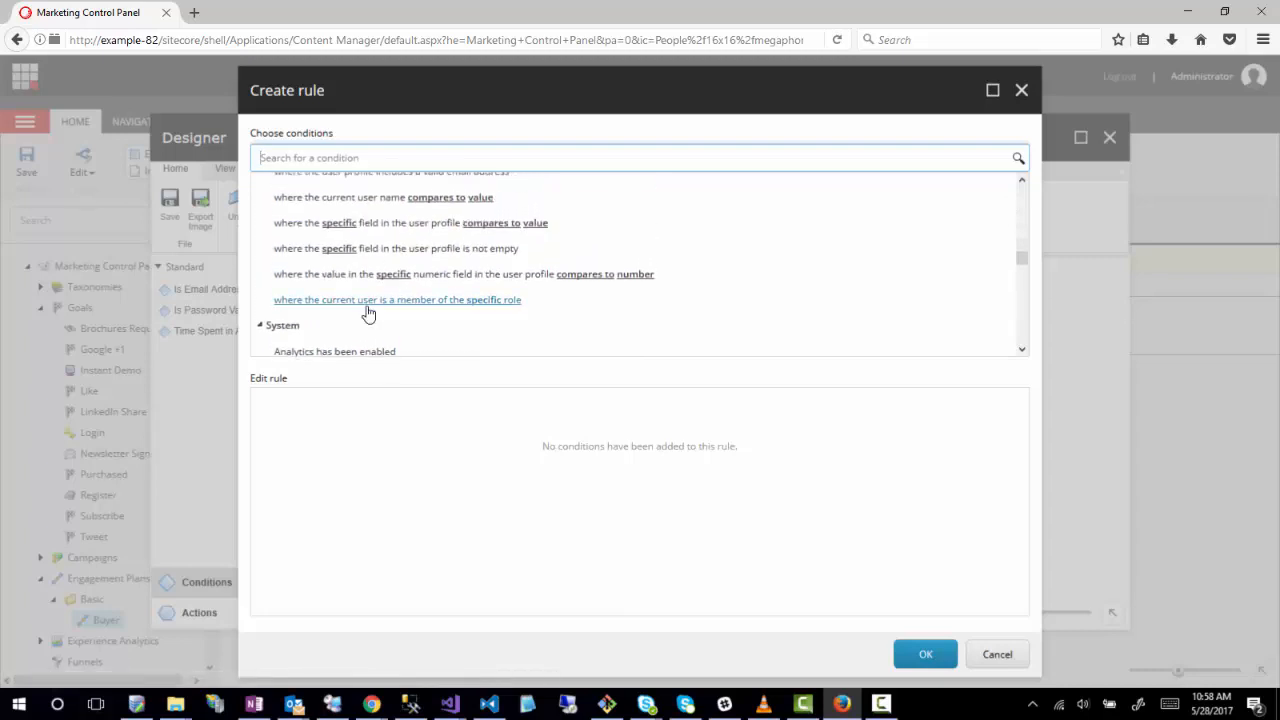
scroll(418, 318, up, 3)
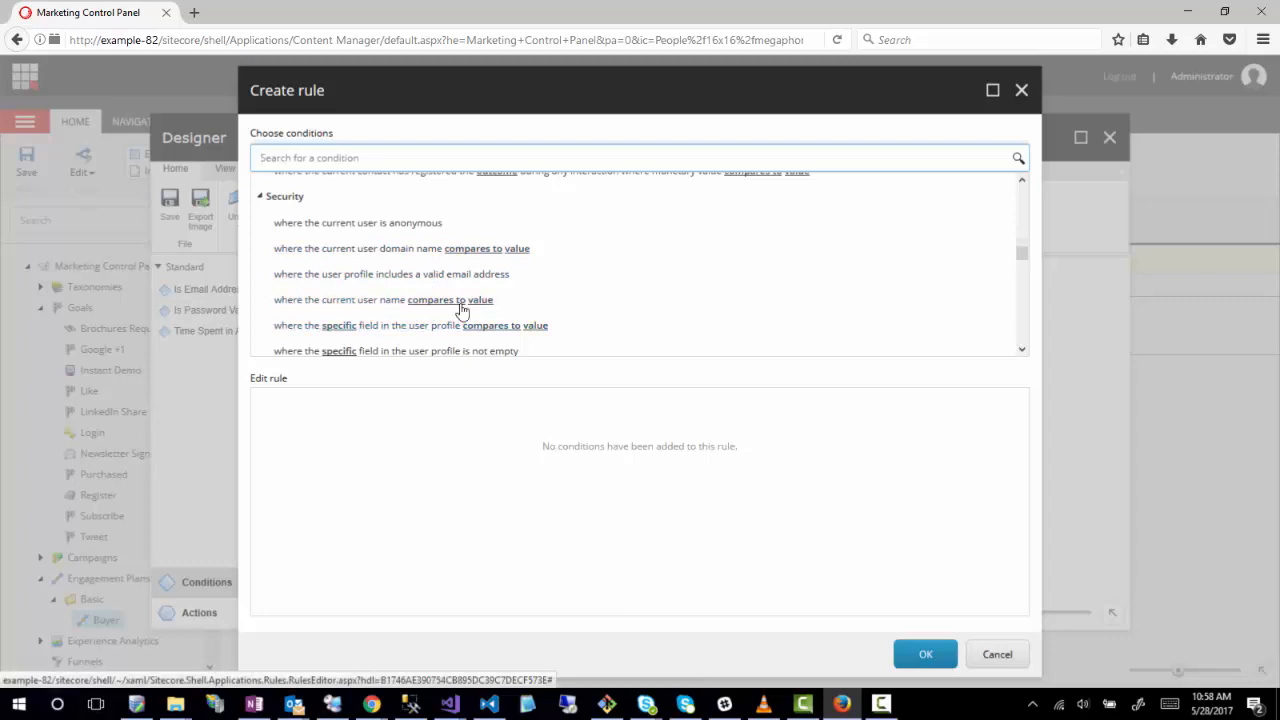
scroll(465, 312, down, 1)
scroll(465, 312, down, 2)
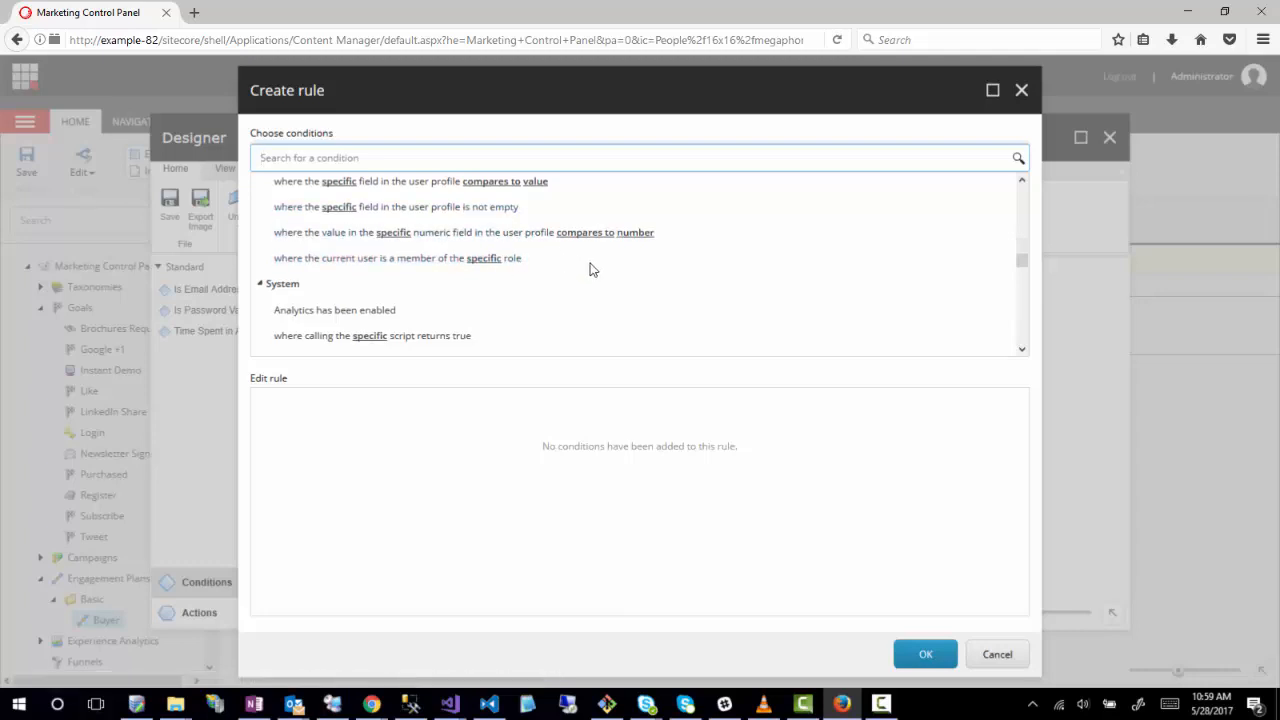
Step: Look through the System, Tracking and Venue conditions available for the rule
scroll(590, 269, down, 1)
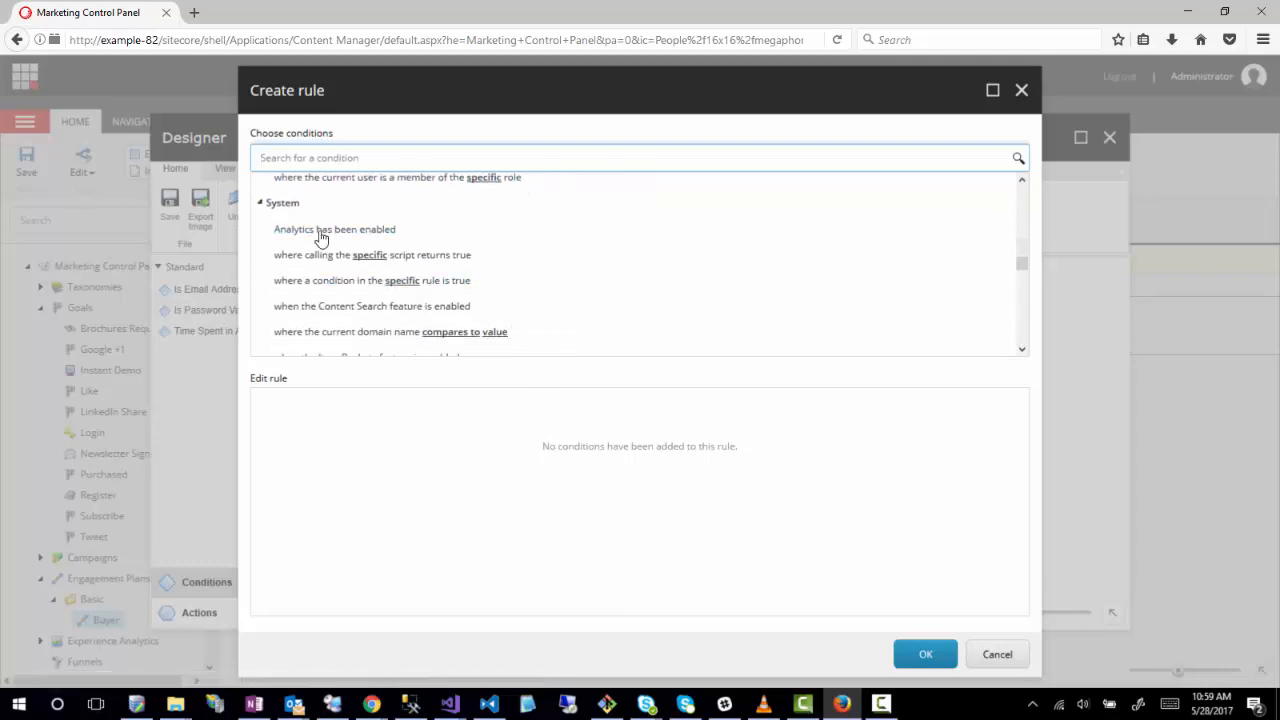
scroll(505, 303, down, 1)
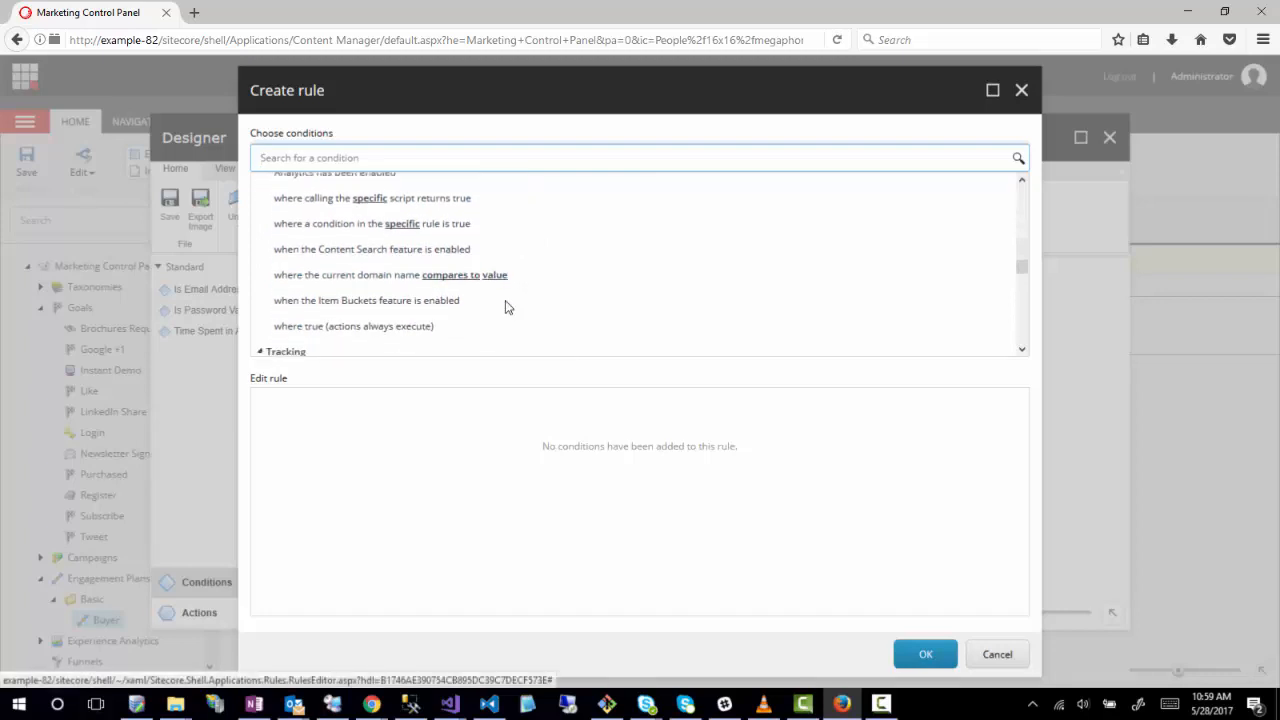
scroll(505, 300, down, 1)
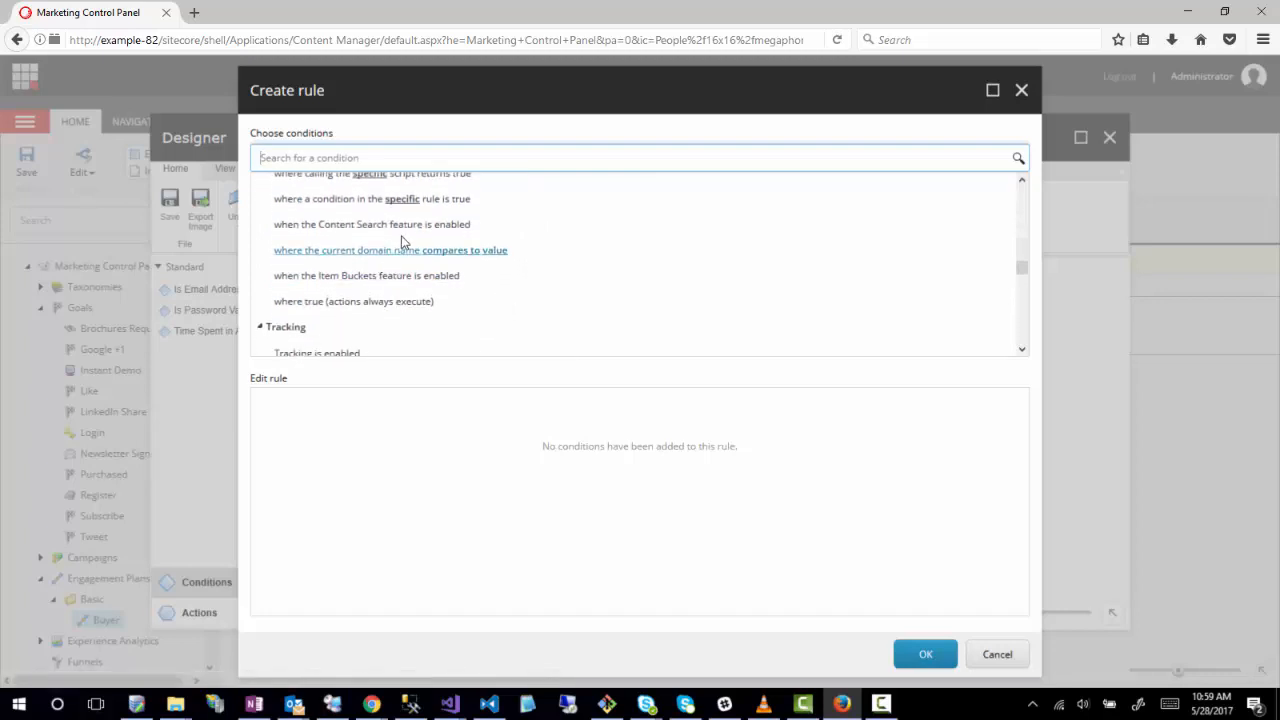
scroll(540, 305, down, 1)
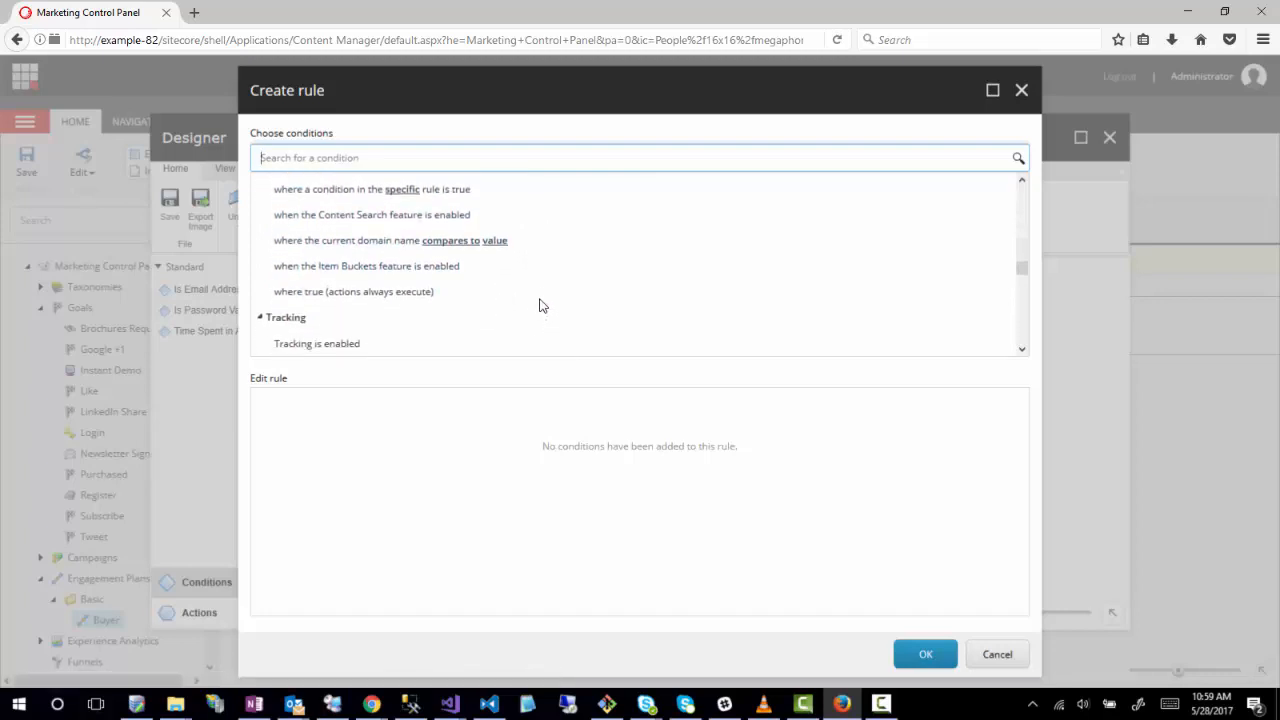
scroll(540, 305, down, 2)
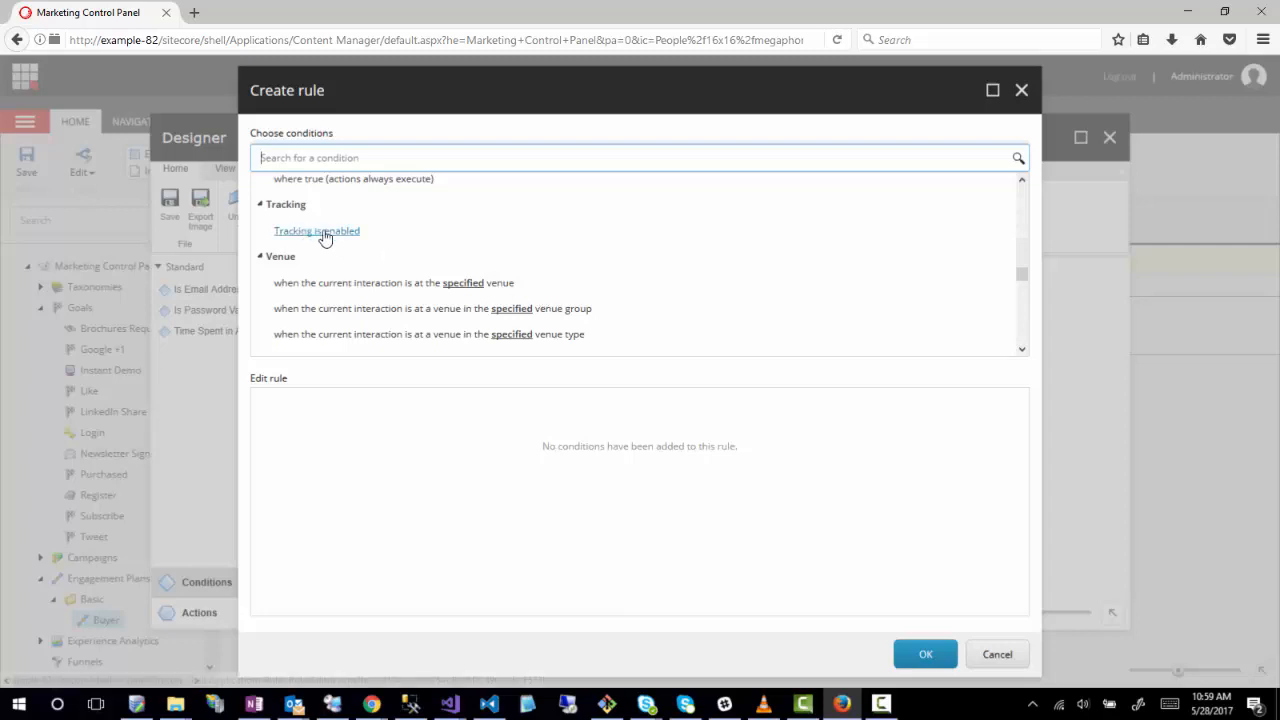
scroll(650, 268, down, 2)
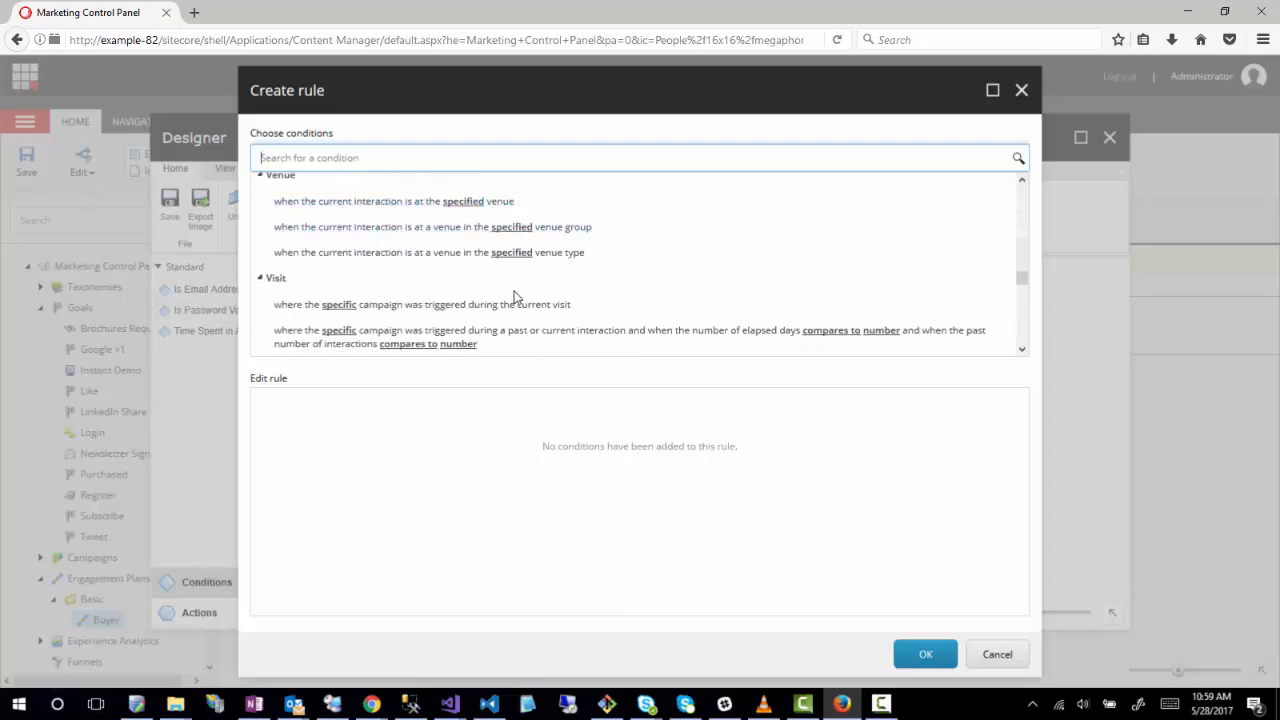
Step: Examine the Visit conditions available for the rule, covering triggered campaigns, channels, engagement value points, goals, outcomes and page events
scroll(515, 298, down, 3)
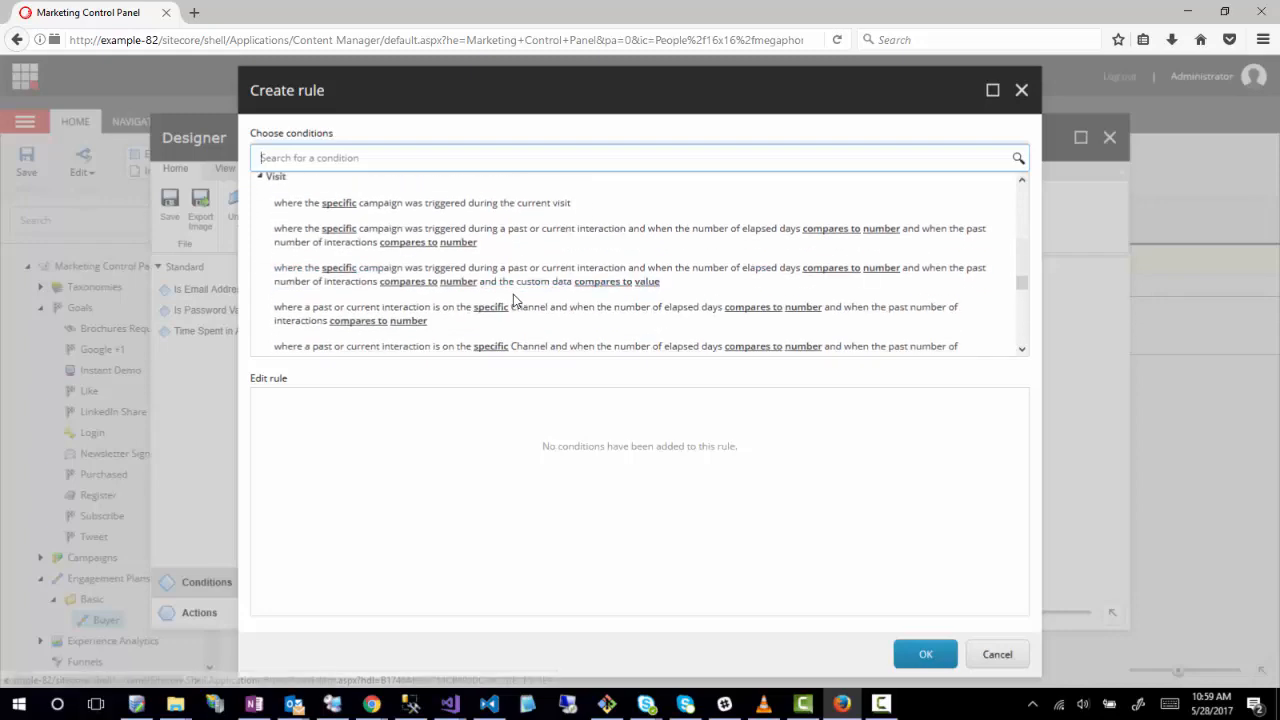
scroll(409, 286, up, 2)
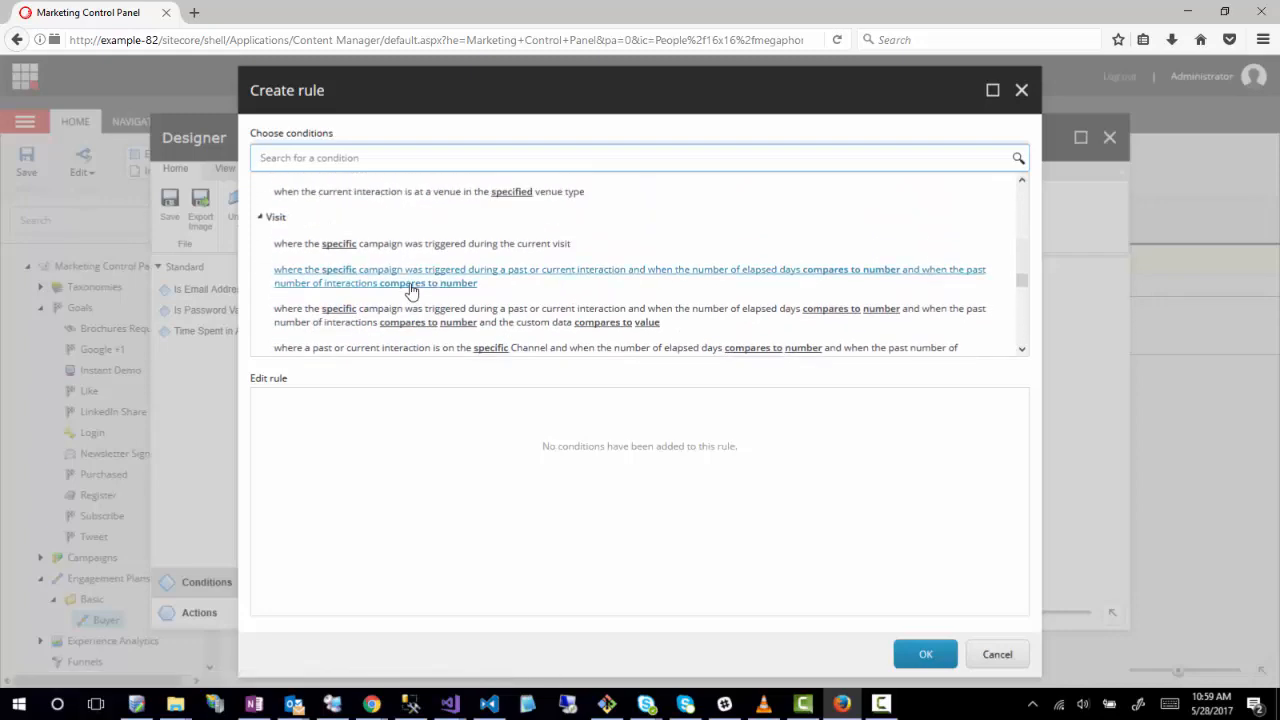
scroll(412, 293, down, 2)
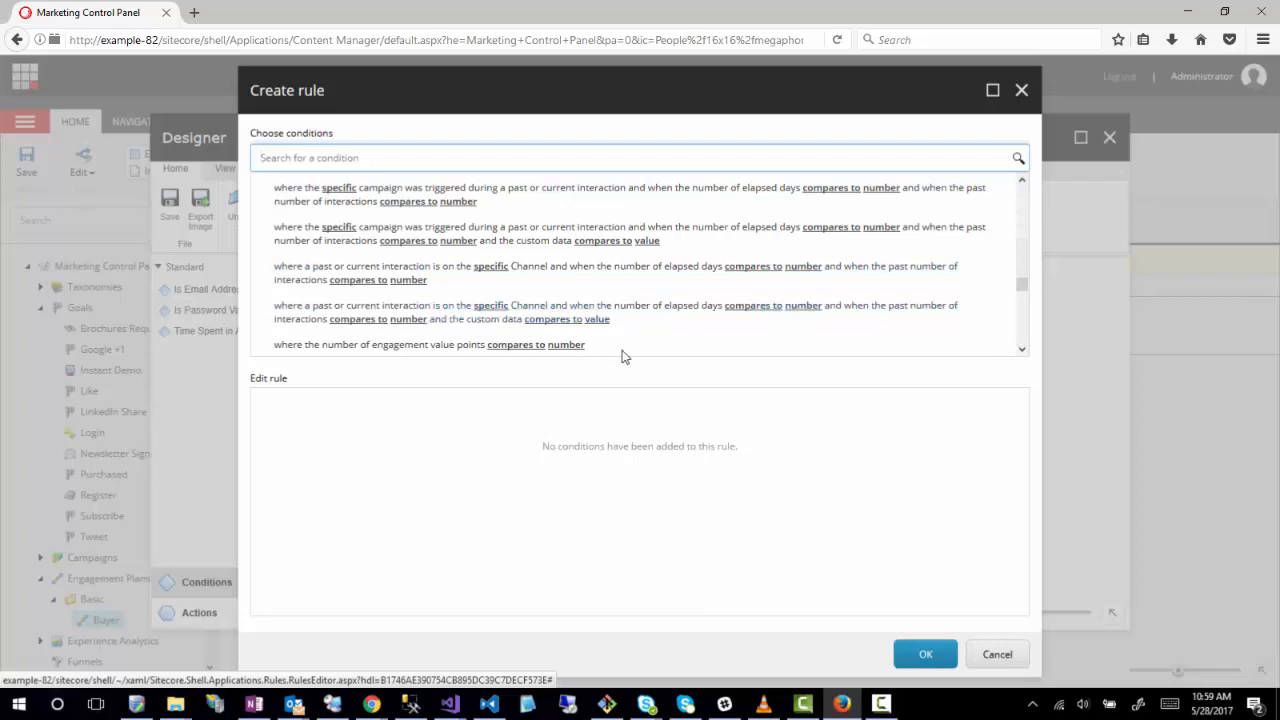
scroll(630, 349, down, 2)
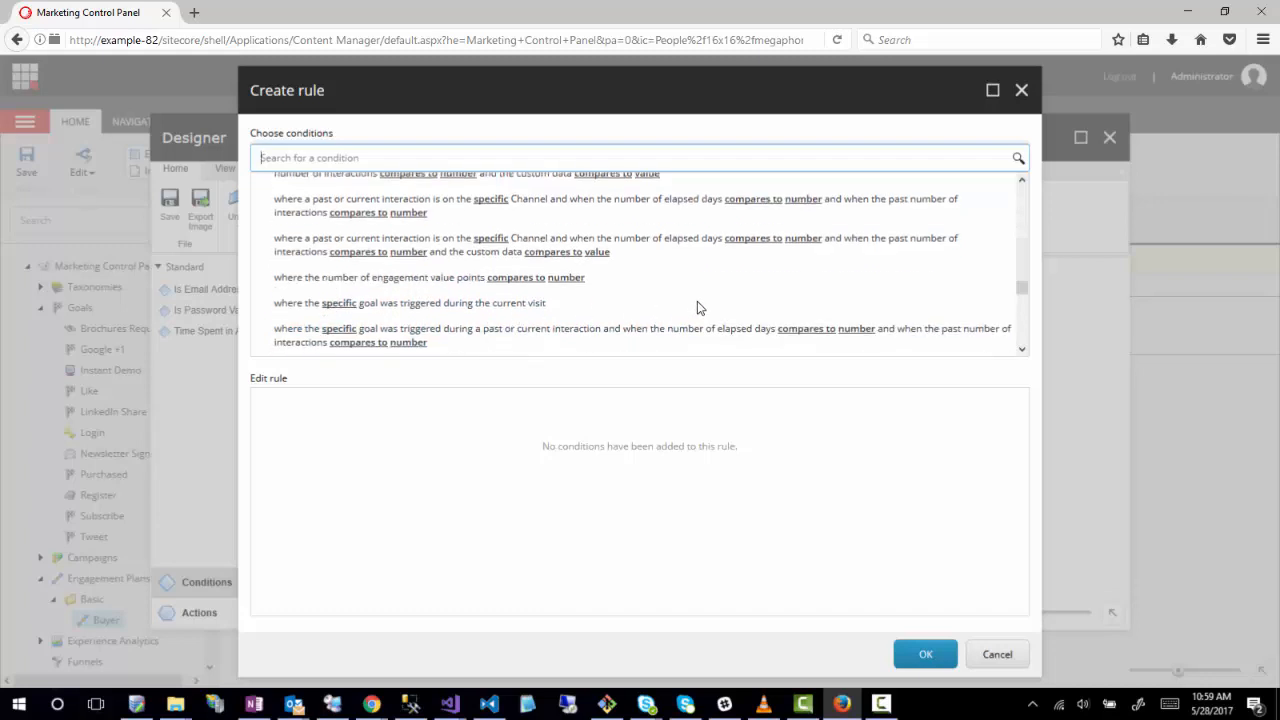
scroll(697, 307, down, 3)
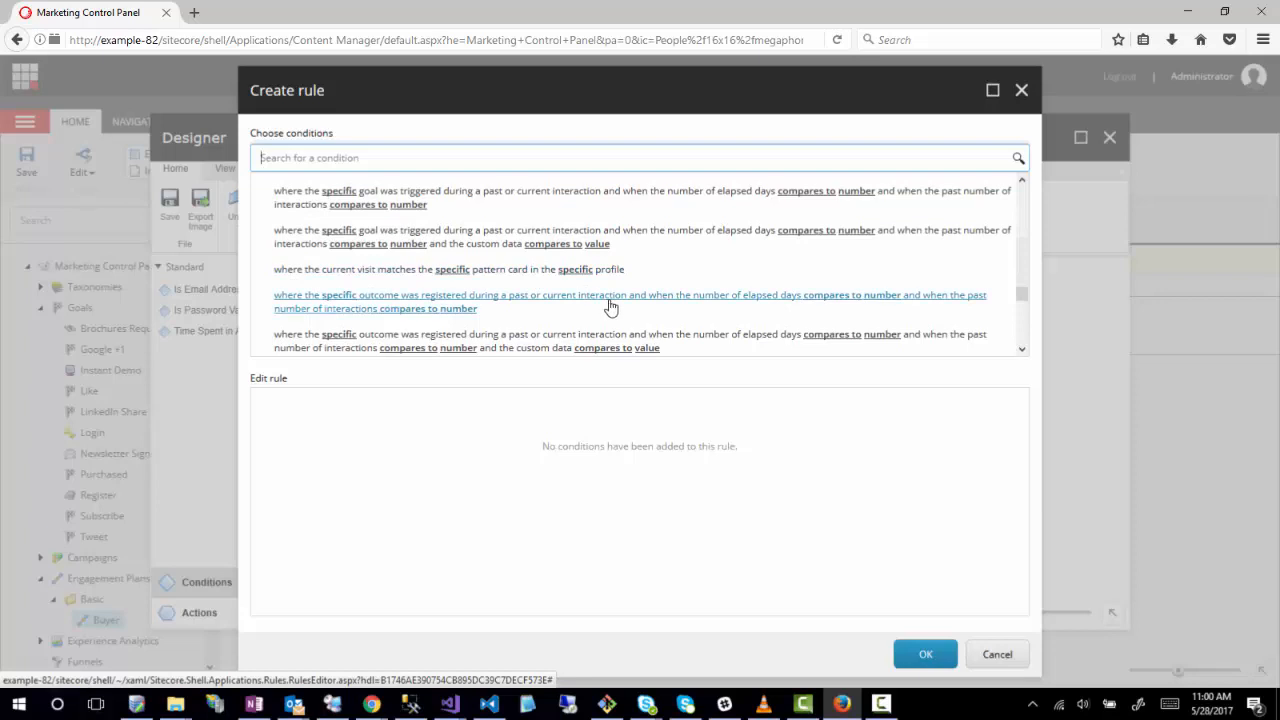
scroll(610, 306, down, 1)
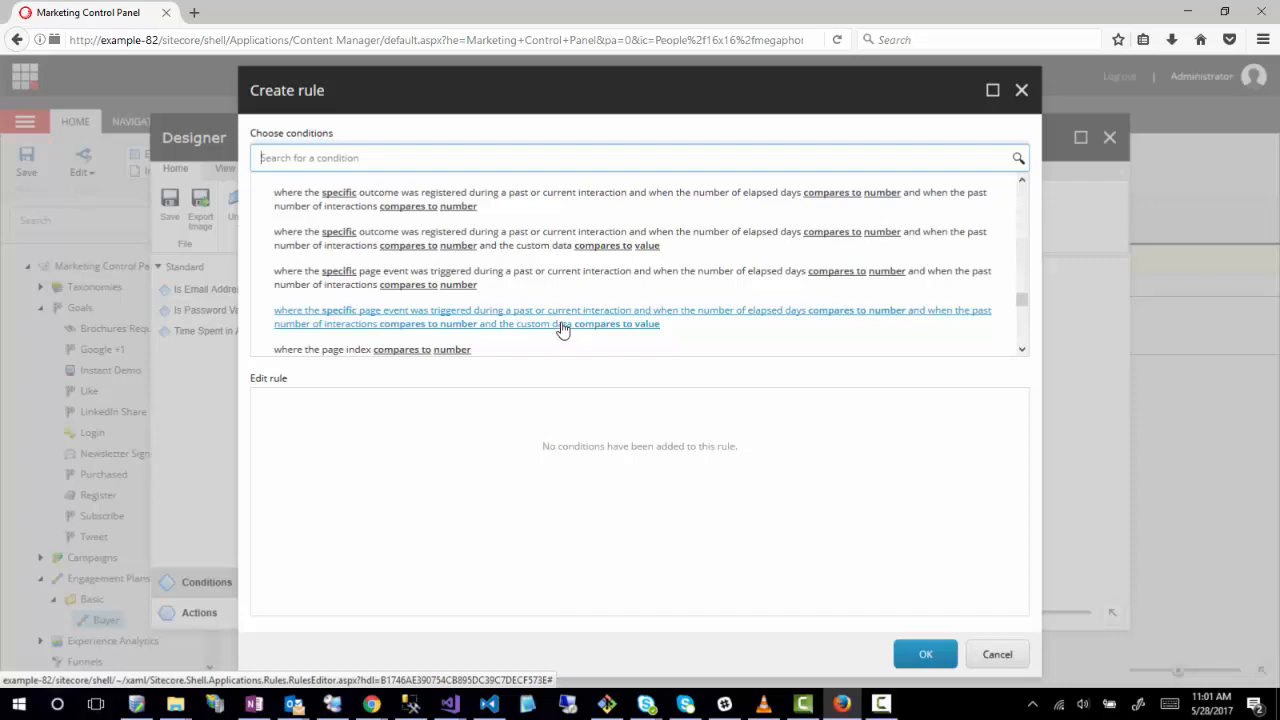
scroll(580, 300, down, 2)
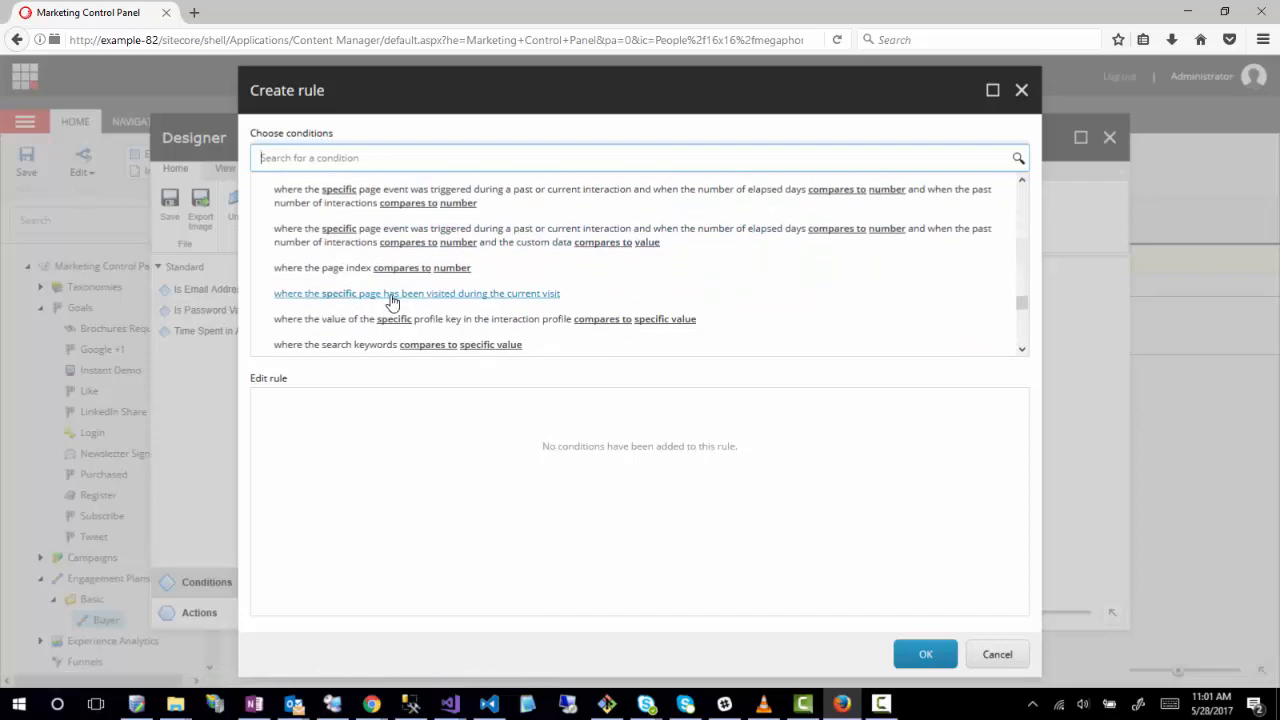
Step: Look through the remaining Visit conditions, such as search keywords, downloaded assets and language, and the Visitor and Xdb conditions
scroll(740, 292, down, 3)
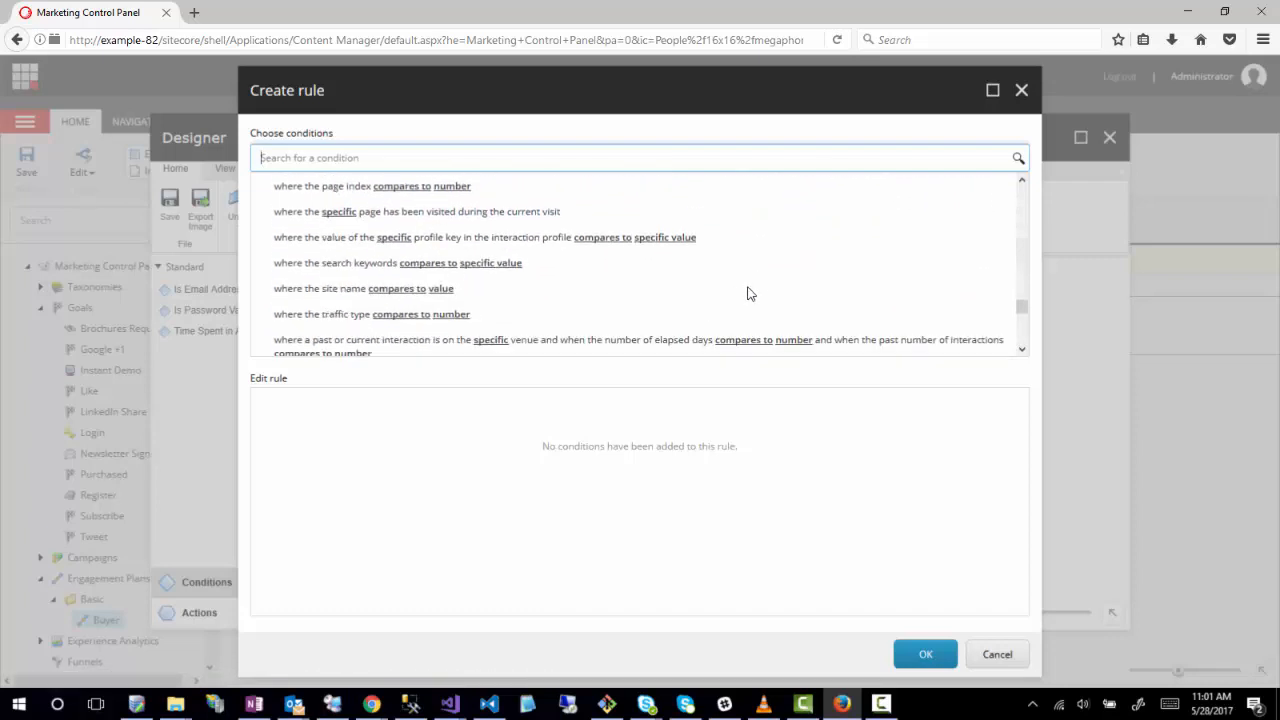
scroll(748, 291, down, 5)
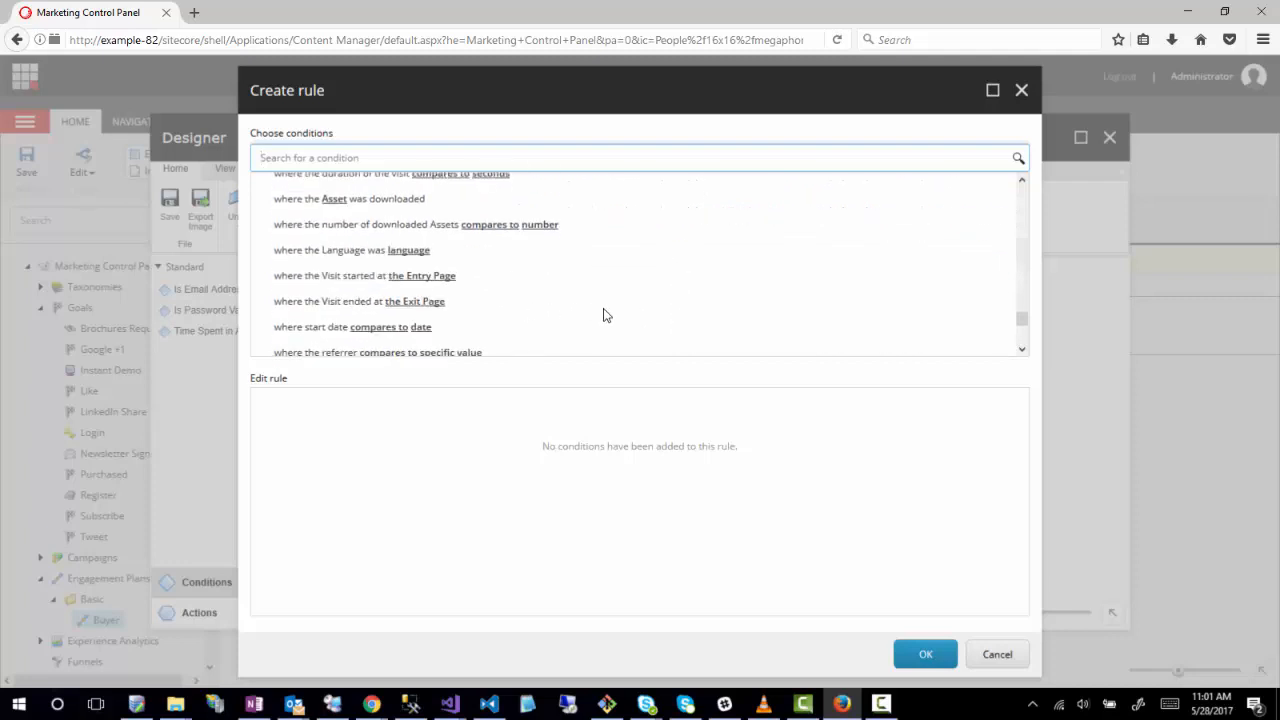
scroll(603, 314, down, 2)
scroll(730, 275, down, 3)
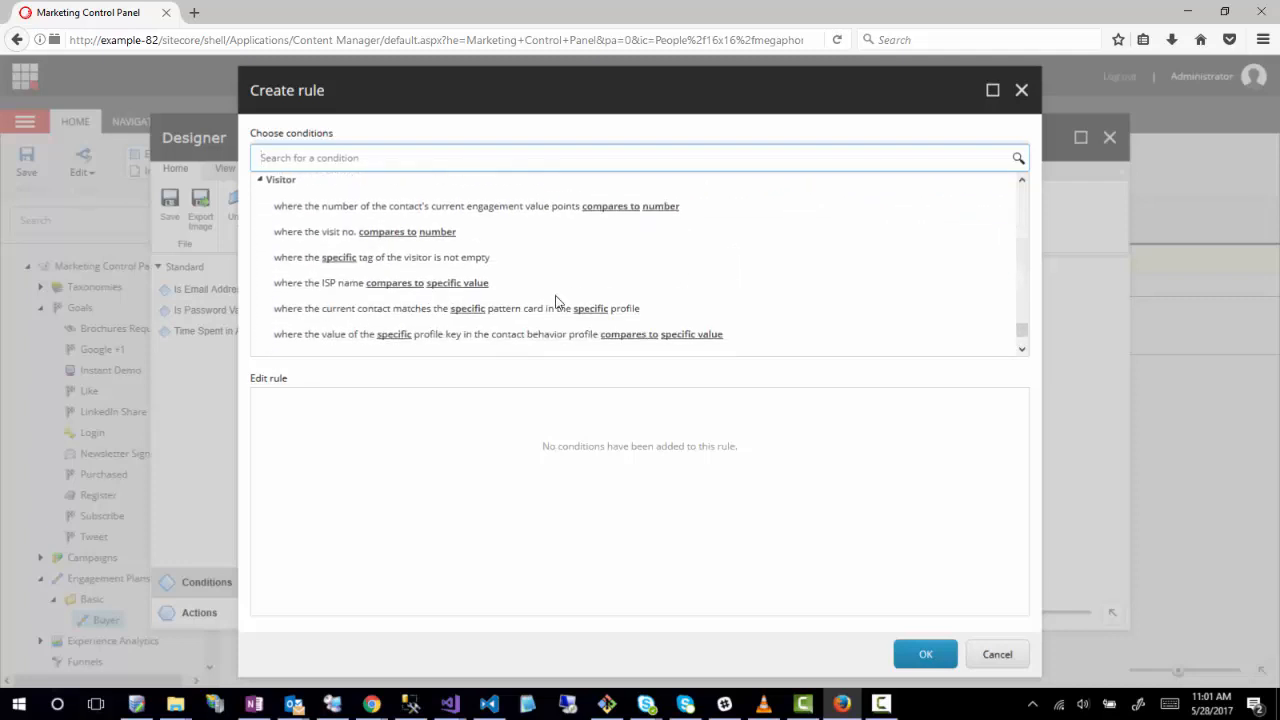
scroll(714, 308, down, 3)
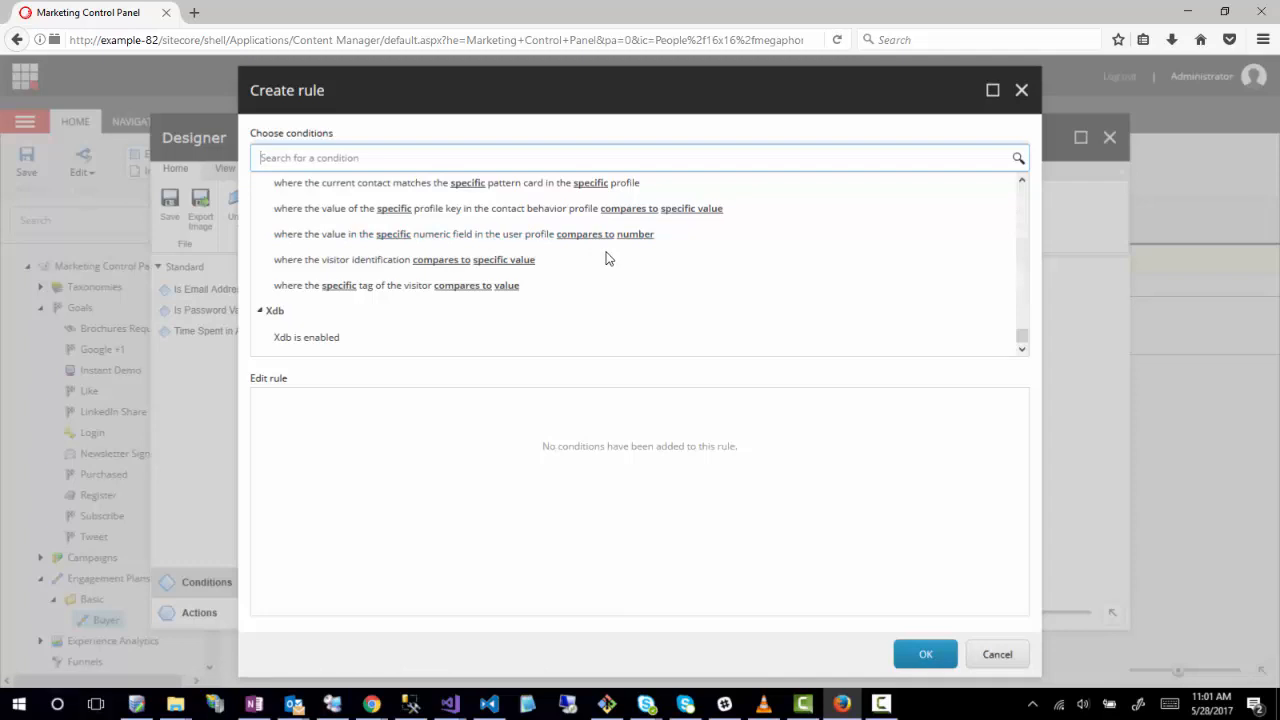
Step: Add the Visit condition "where the specific goal was triggered during the current visit" to the rule
scroll(586, 288, up, 5)
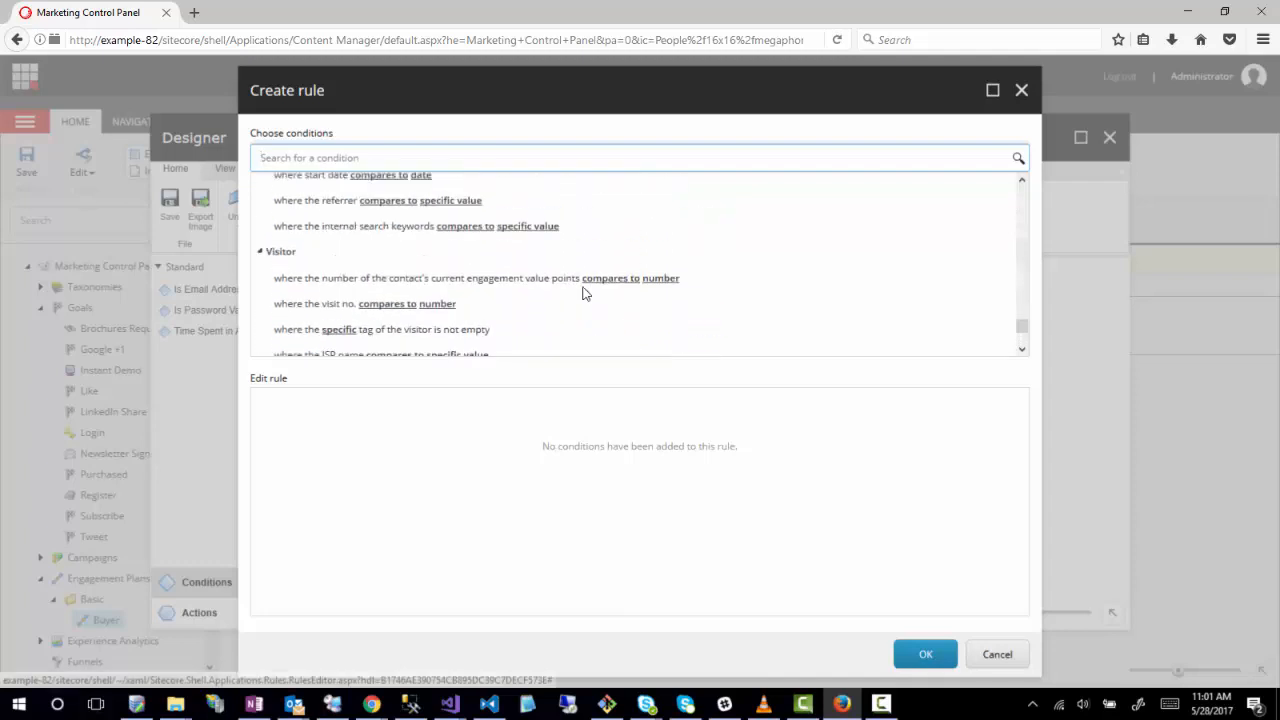
scroll(584, 293, up, 5)
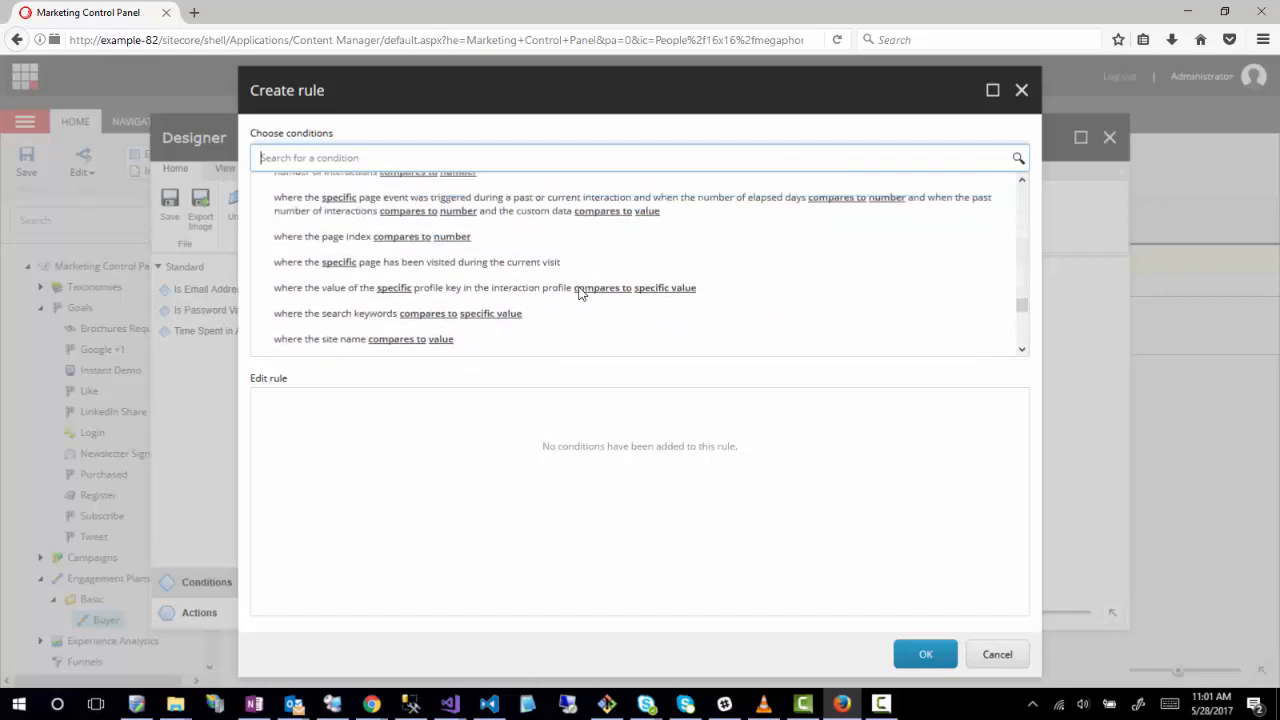
scroll(300, 314, up, 3)
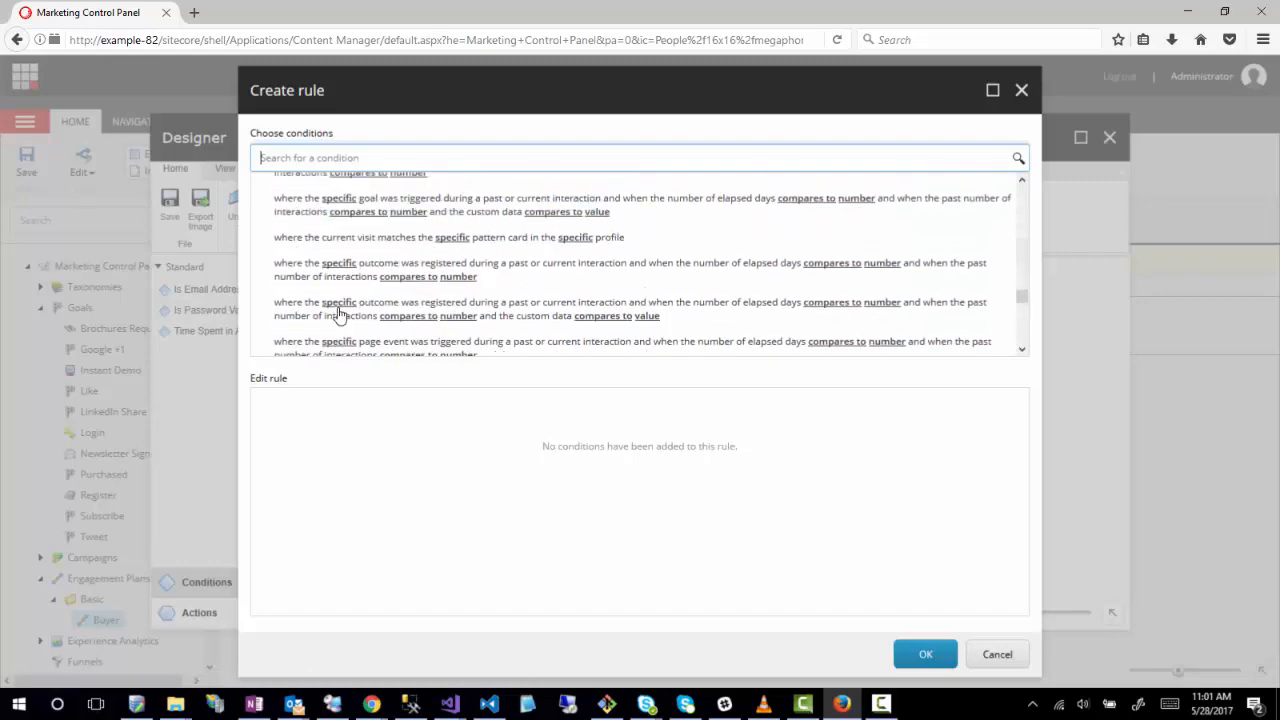
scroll(290, 312, up, 3)
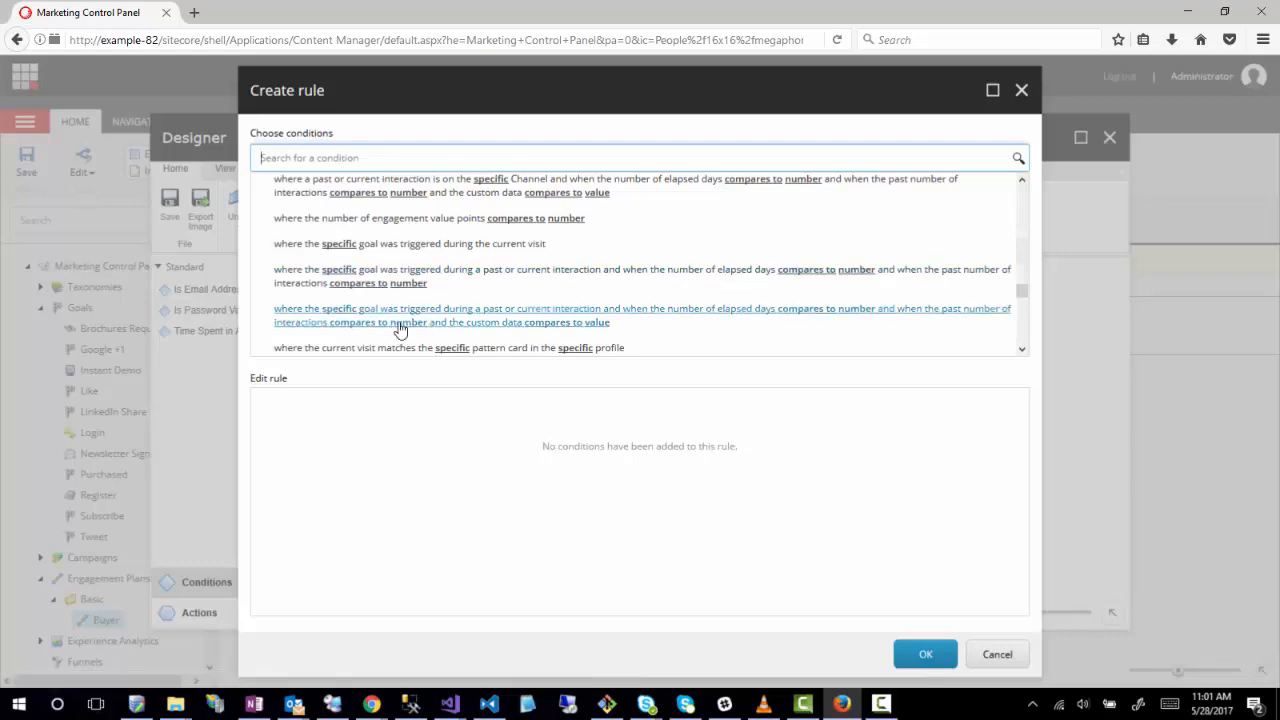
scroll(463, 322, up, 5)
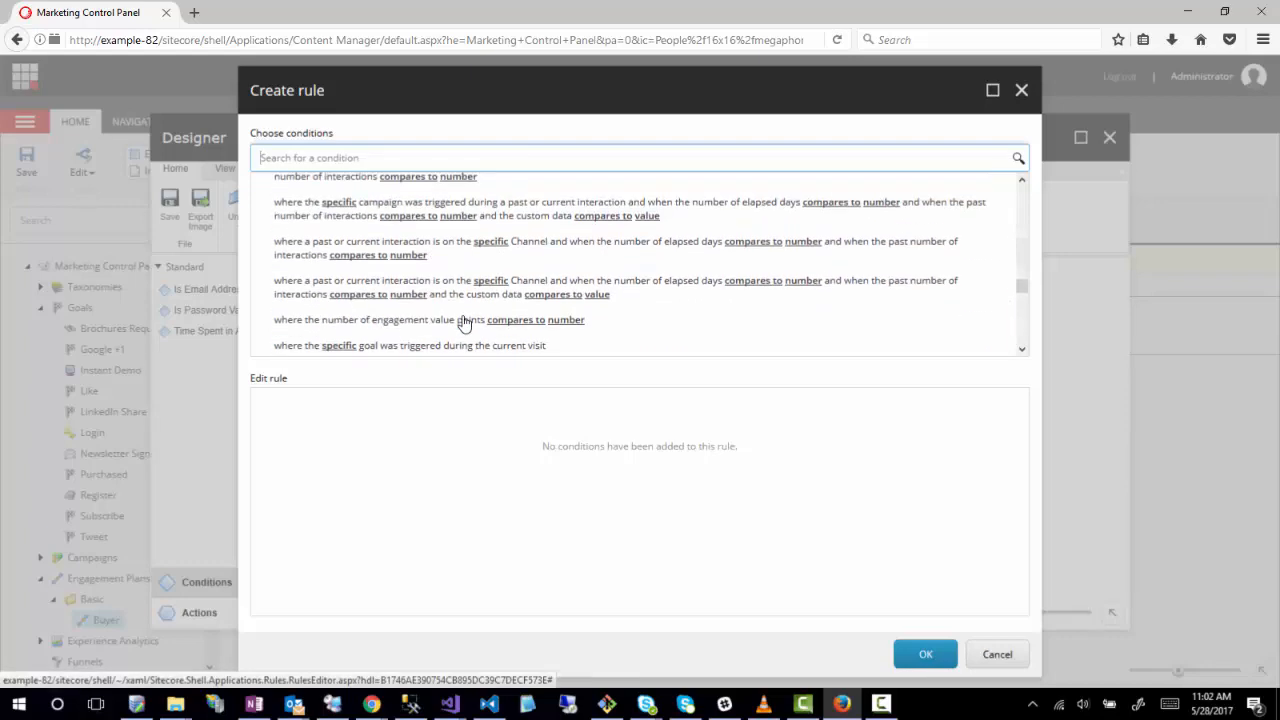
scroll(463, 322, down, 3)
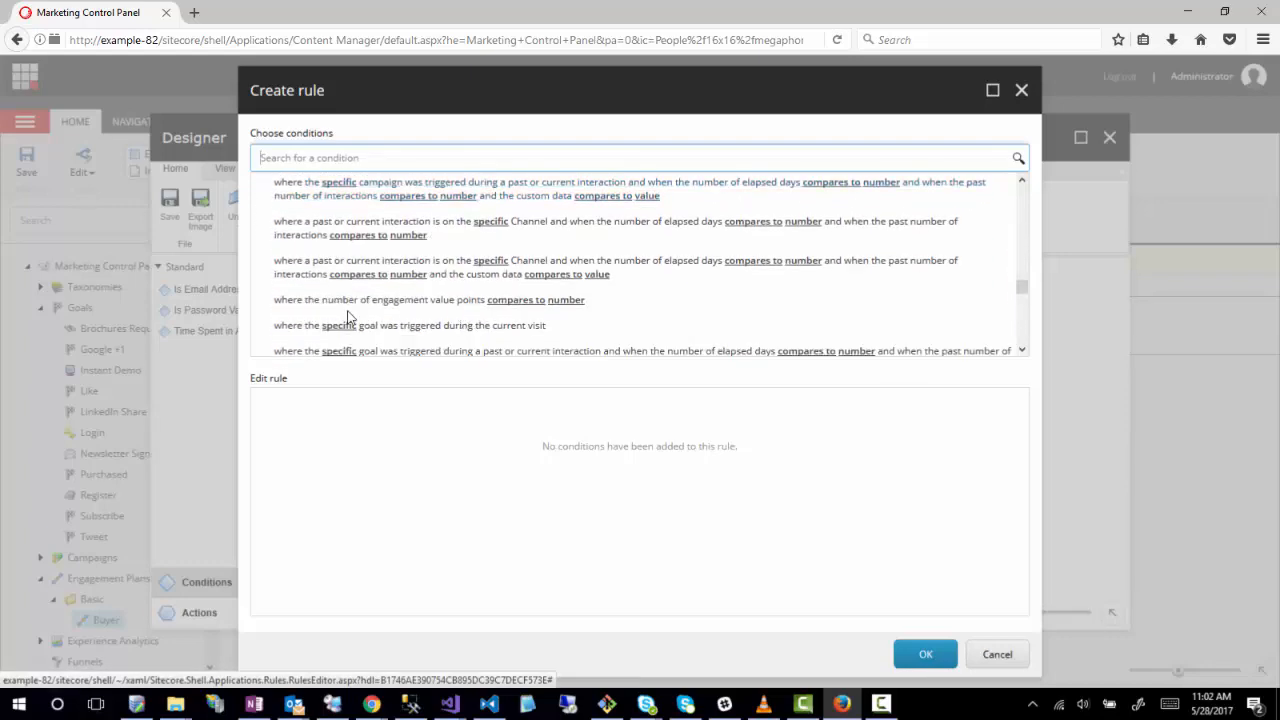
scroll(425, 332, down, 1)
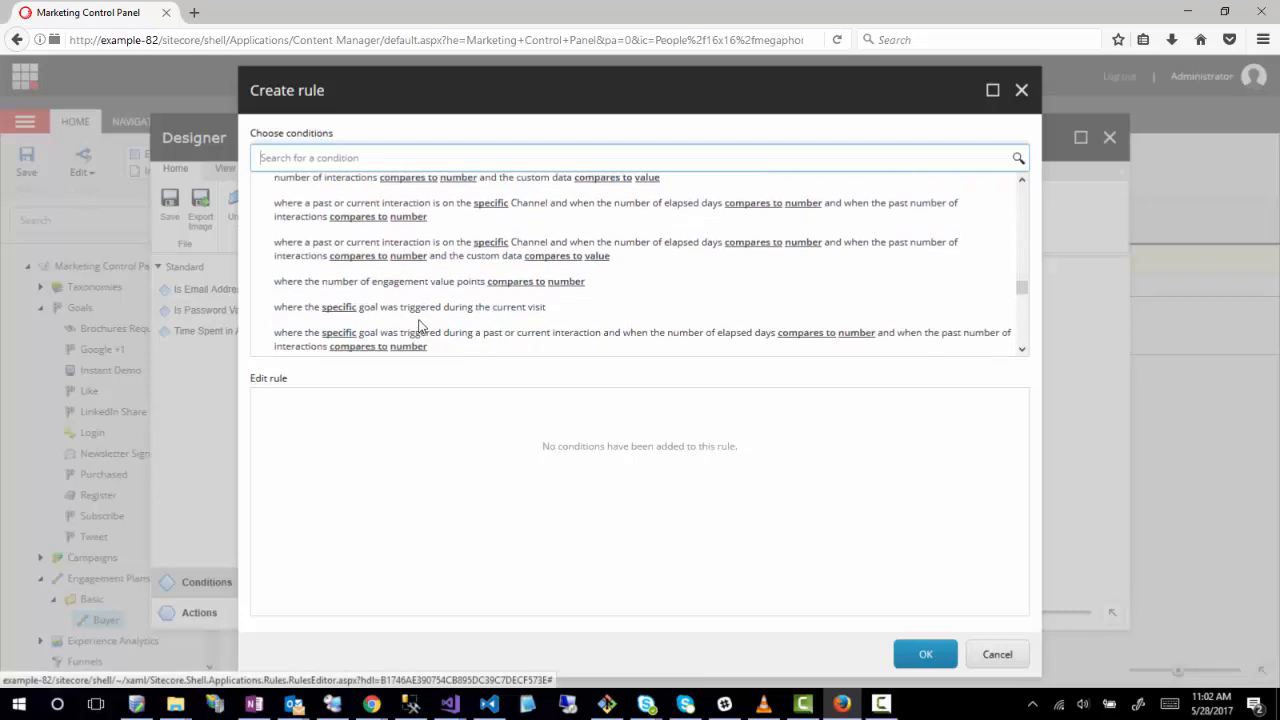
click(300, 309)
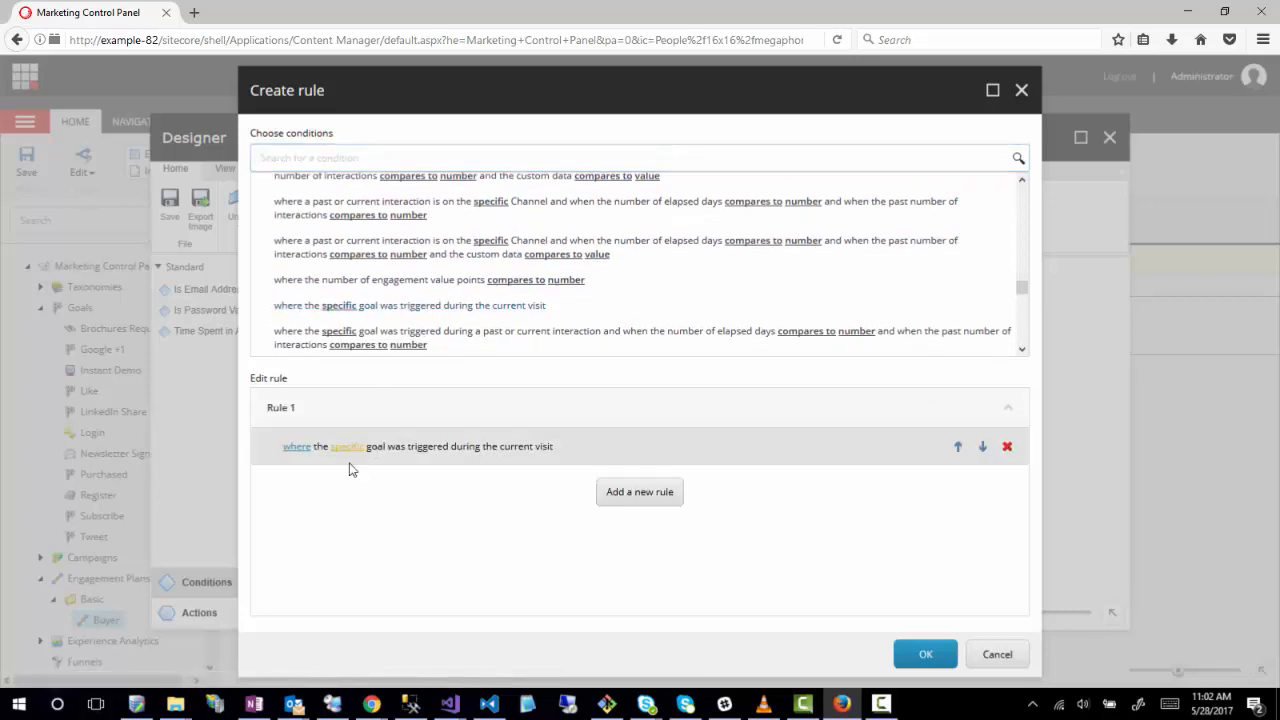
Step: Try the goal condition's "except where" negation, then restore it to "where"
click(297, 450)
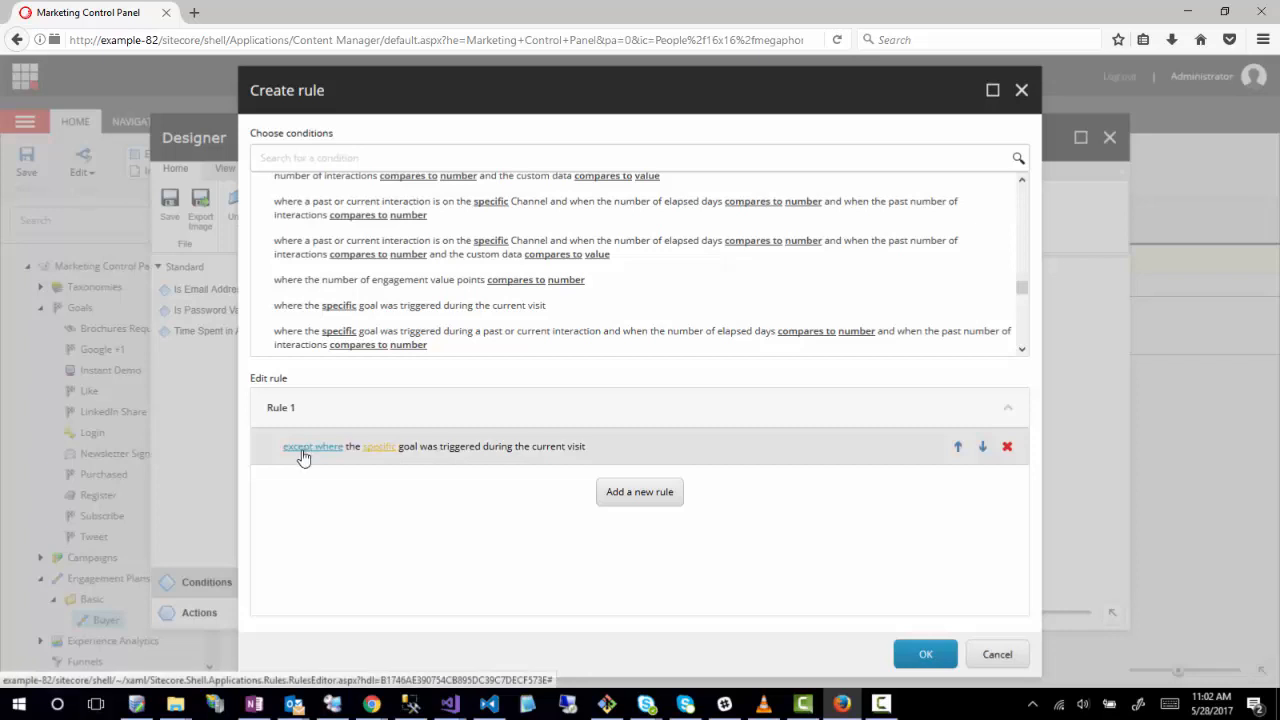
click(300, 450)
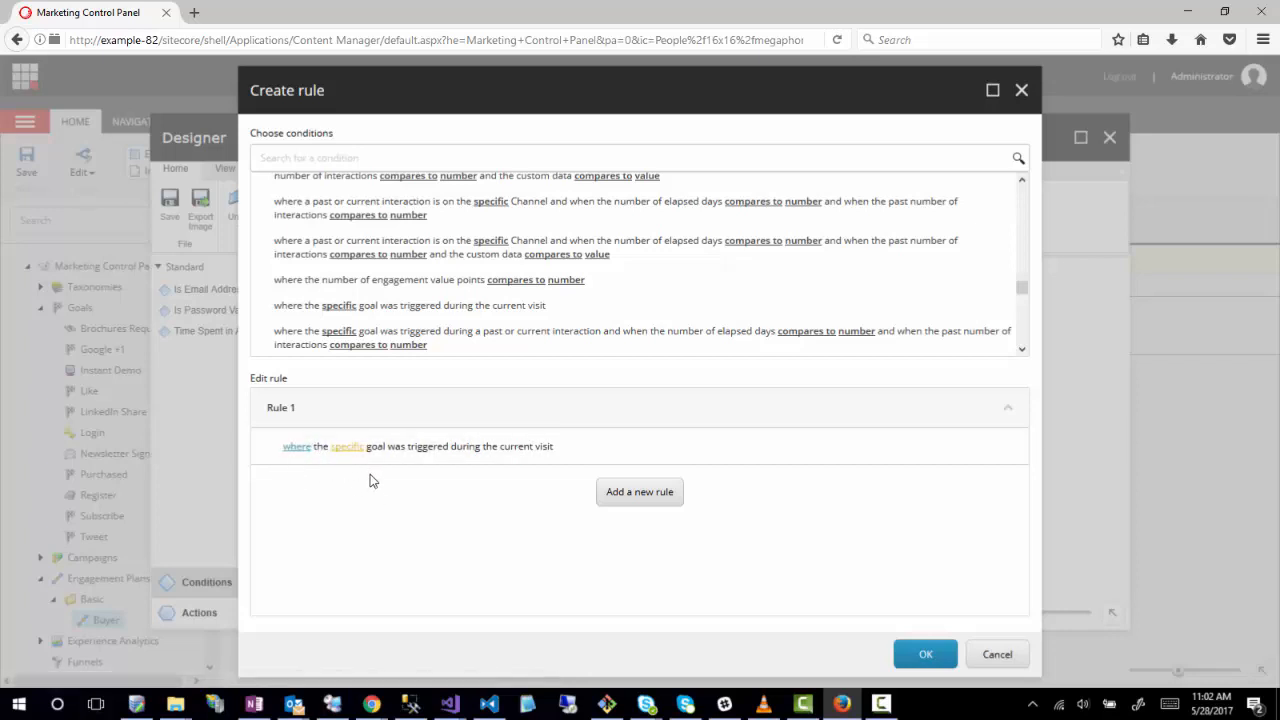
click(296, 447)
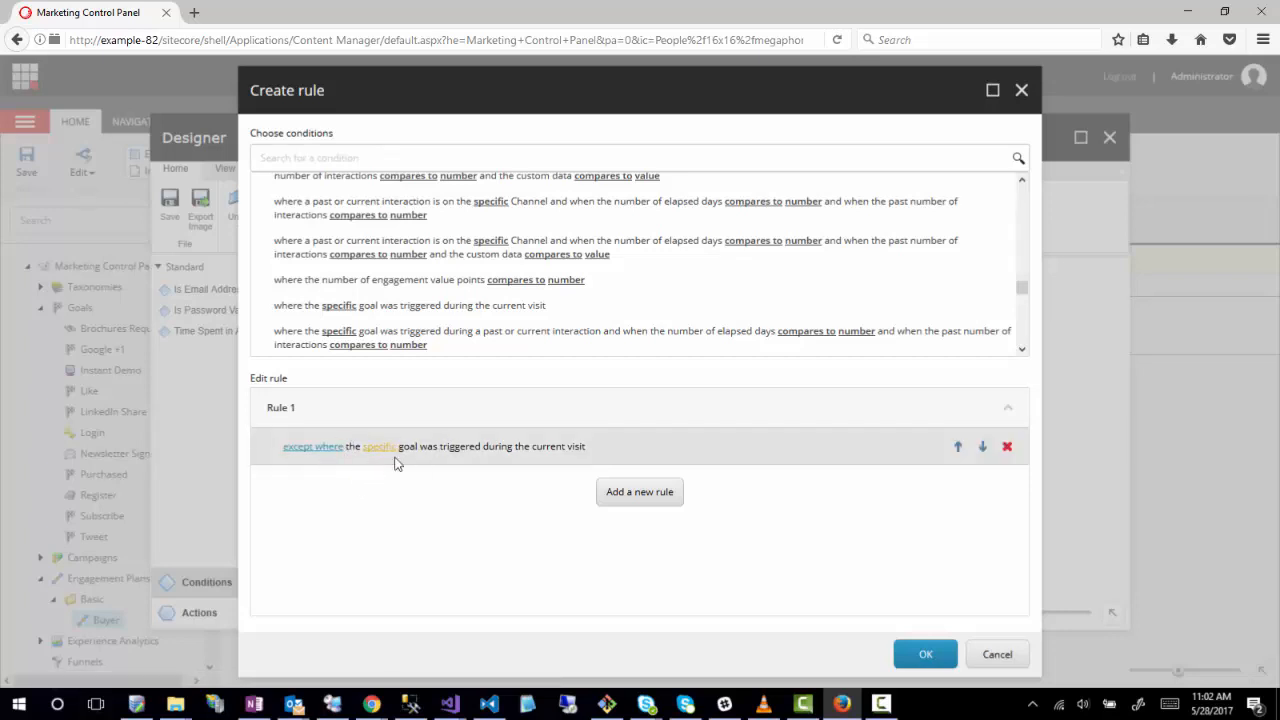
click(313, 448)
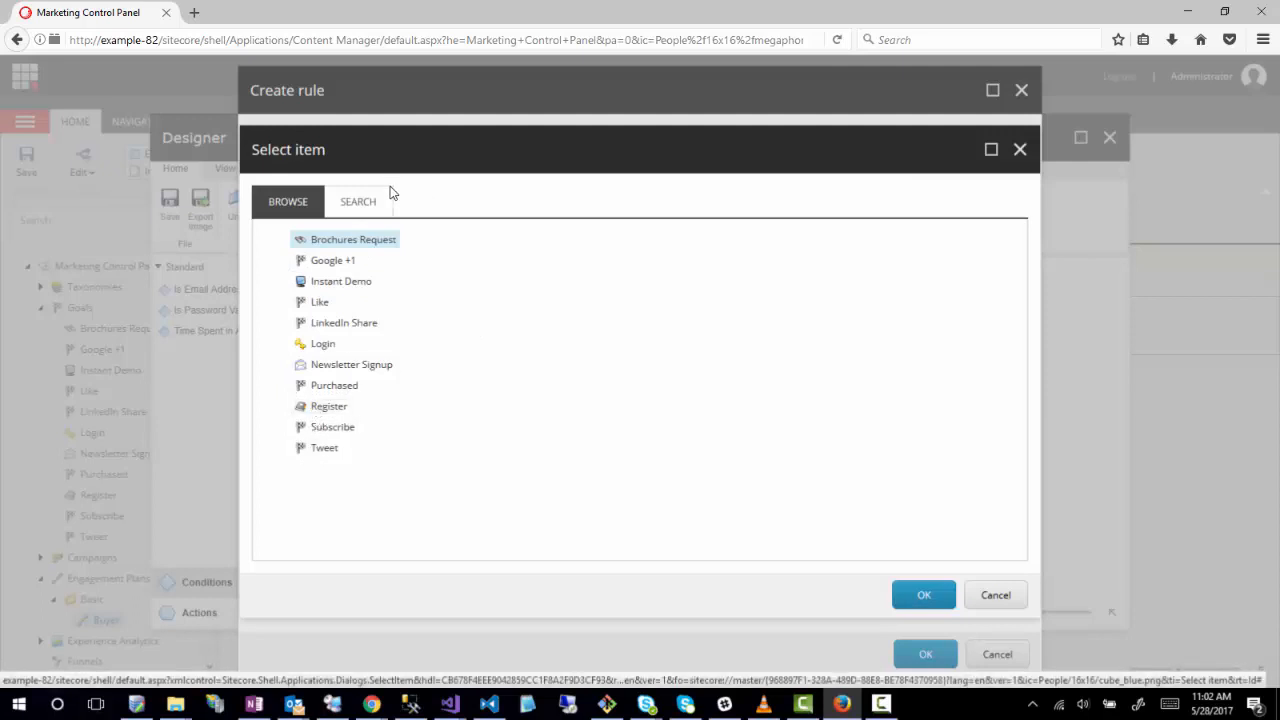
Step: Choose Register as the goal in Rule 1, and save the rule and the Has Registered? condition
click(331, 407)
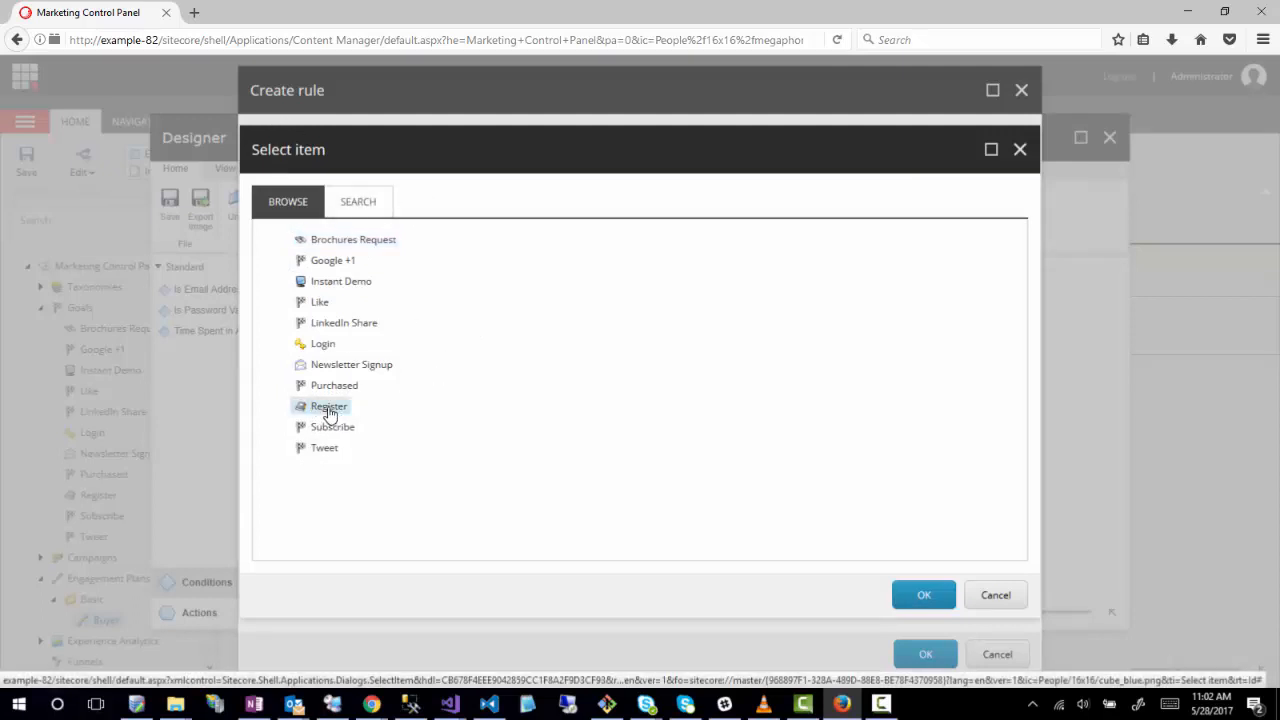
click(921, 596)
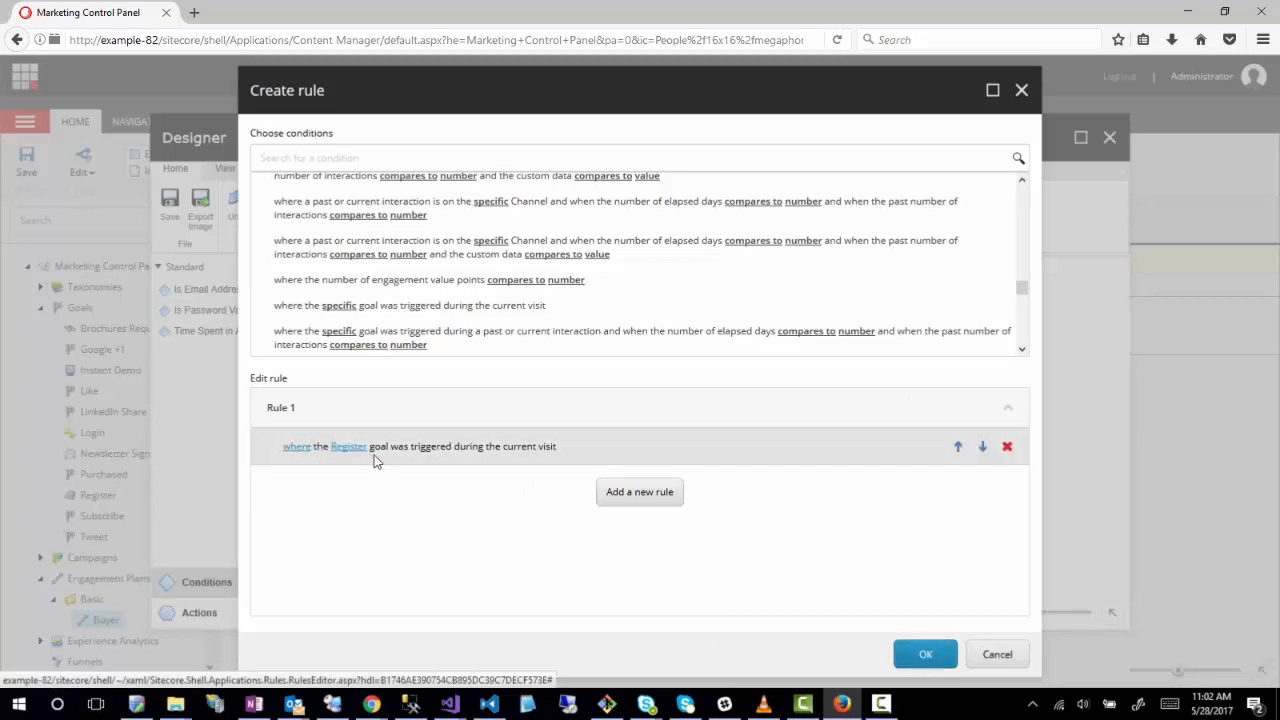
click(924, 654)
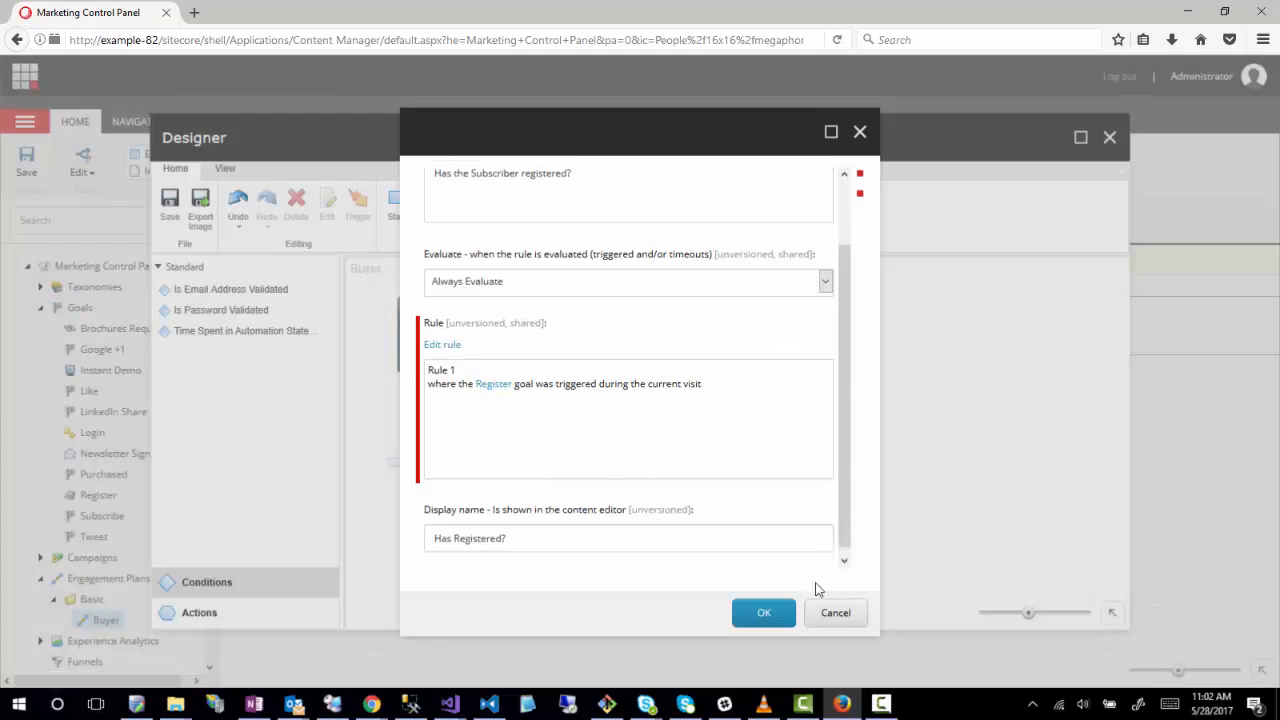
click(767, 611)
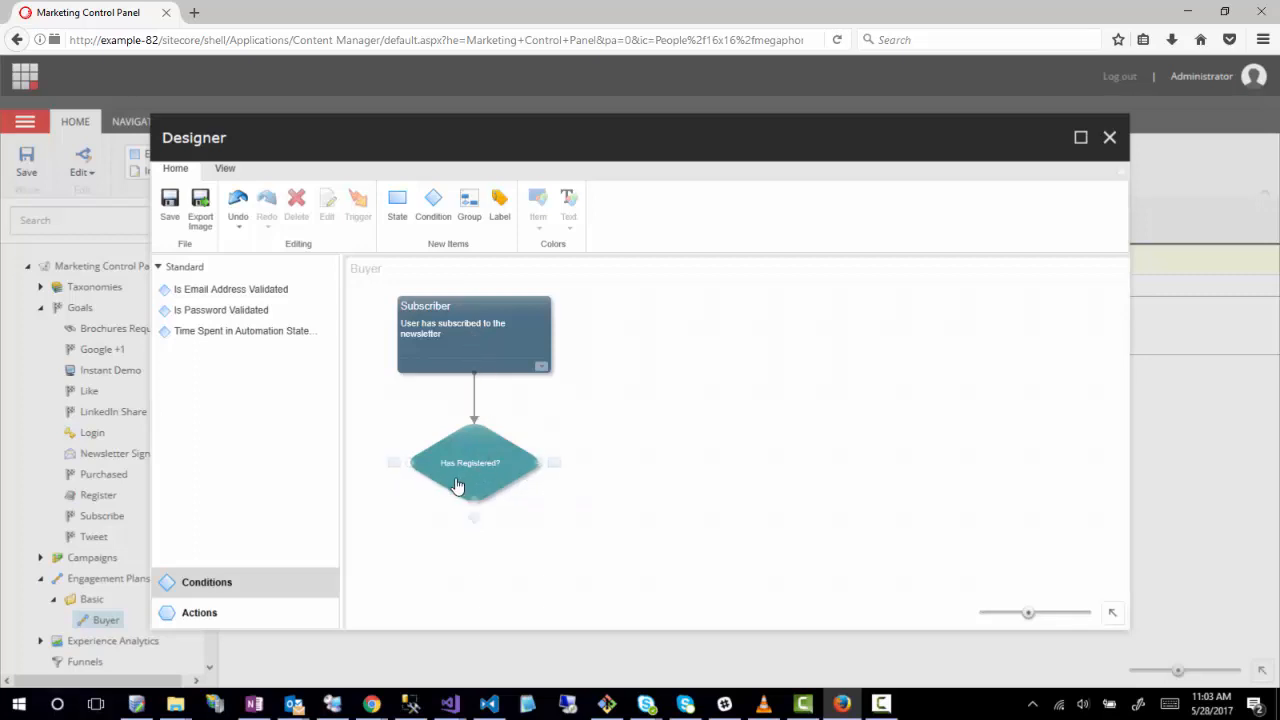
Step: Add a new state connected to the Yes branch of the Has Registered? condition and select it
click(552, 469)
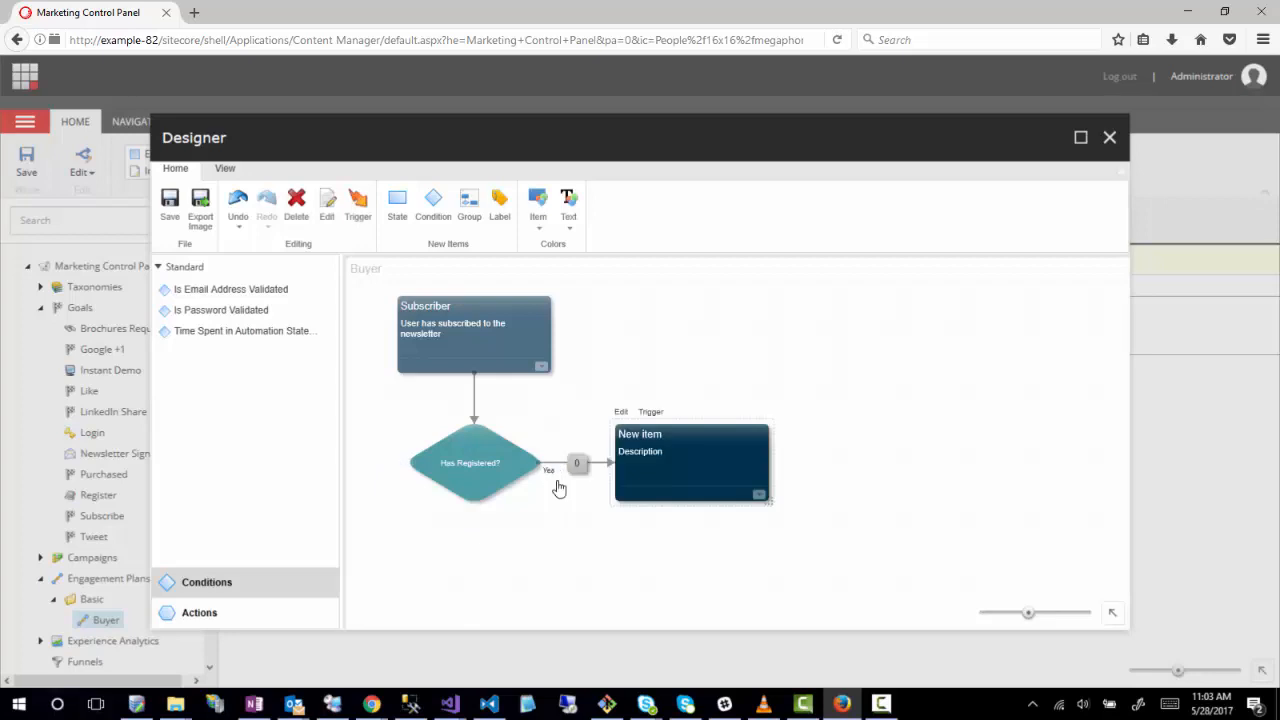
click(552, 470)
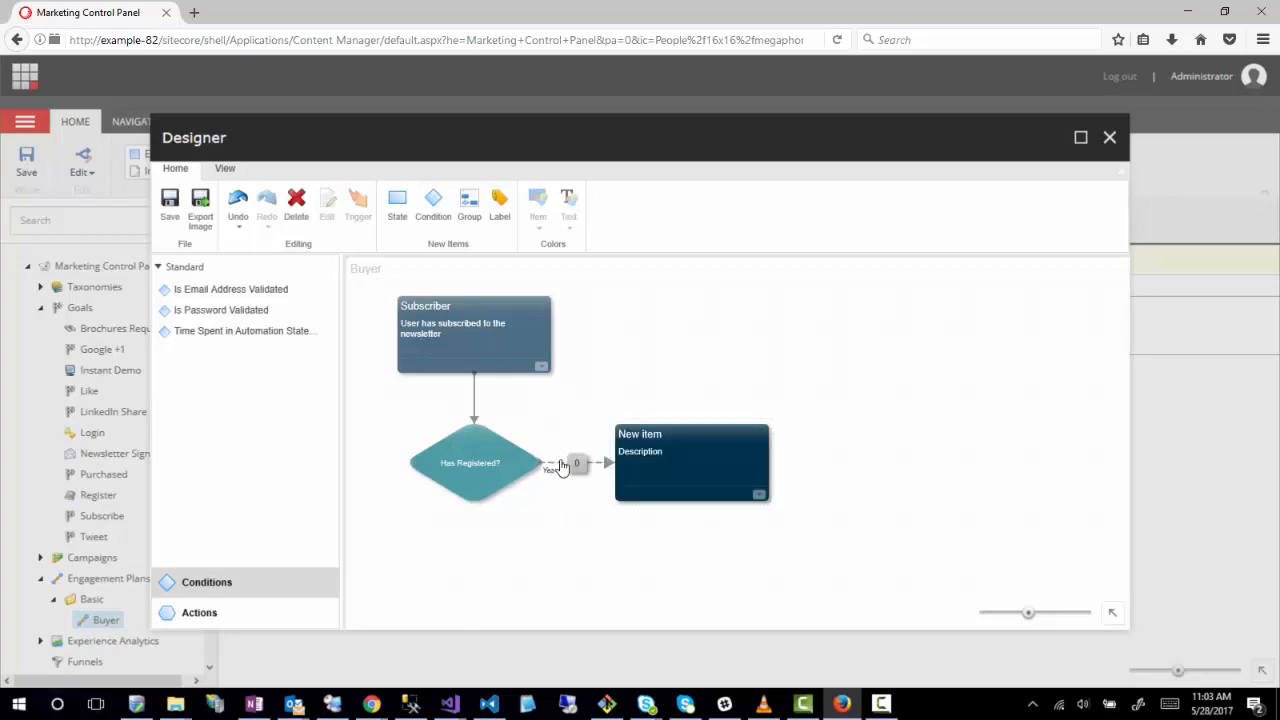
click(545, 477)
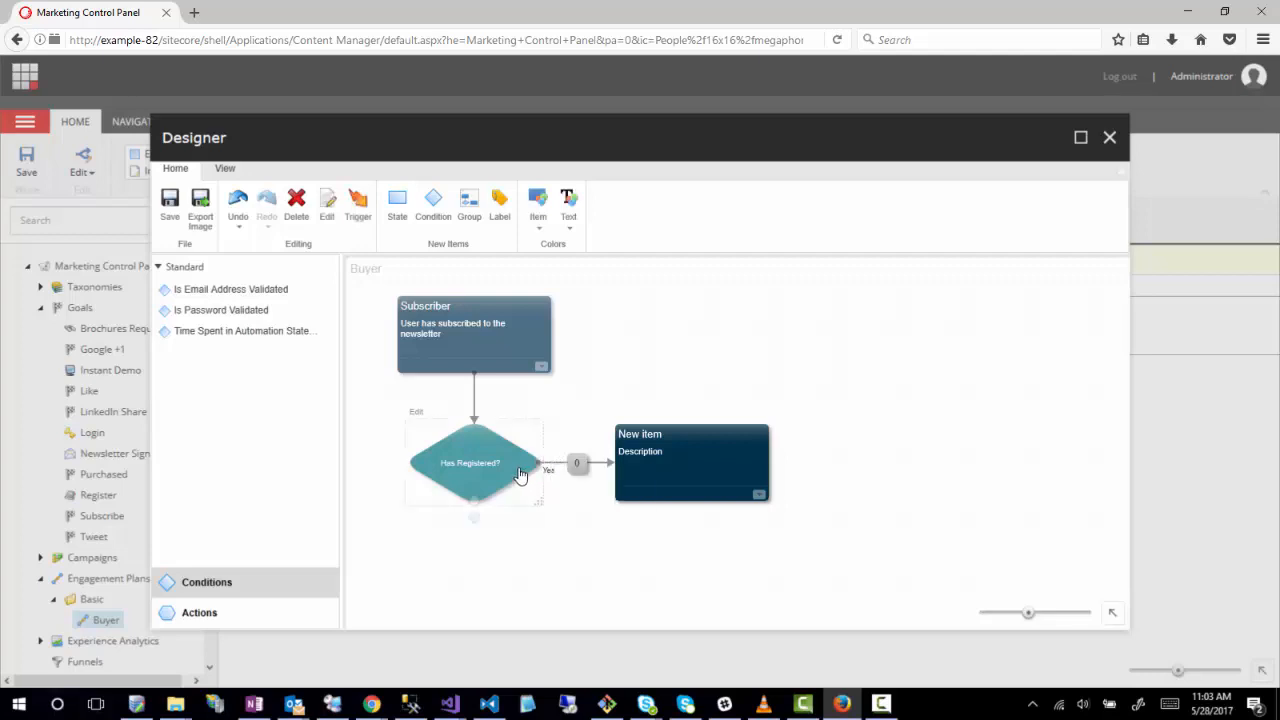
click(550, 473)
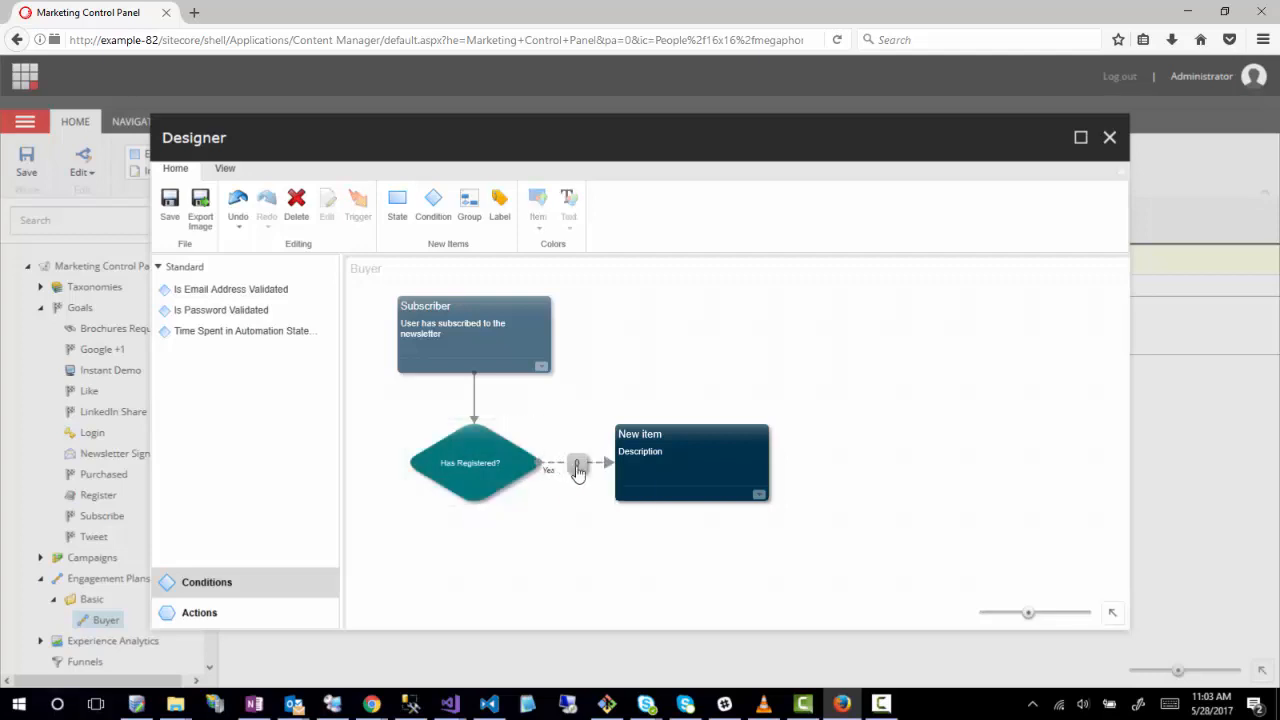
mouse_move(611, 466)
mouse_down()
mouse_move(603, 434)
mouse_move(655, 476)
mouse_move(617, 470)
mouse_up()
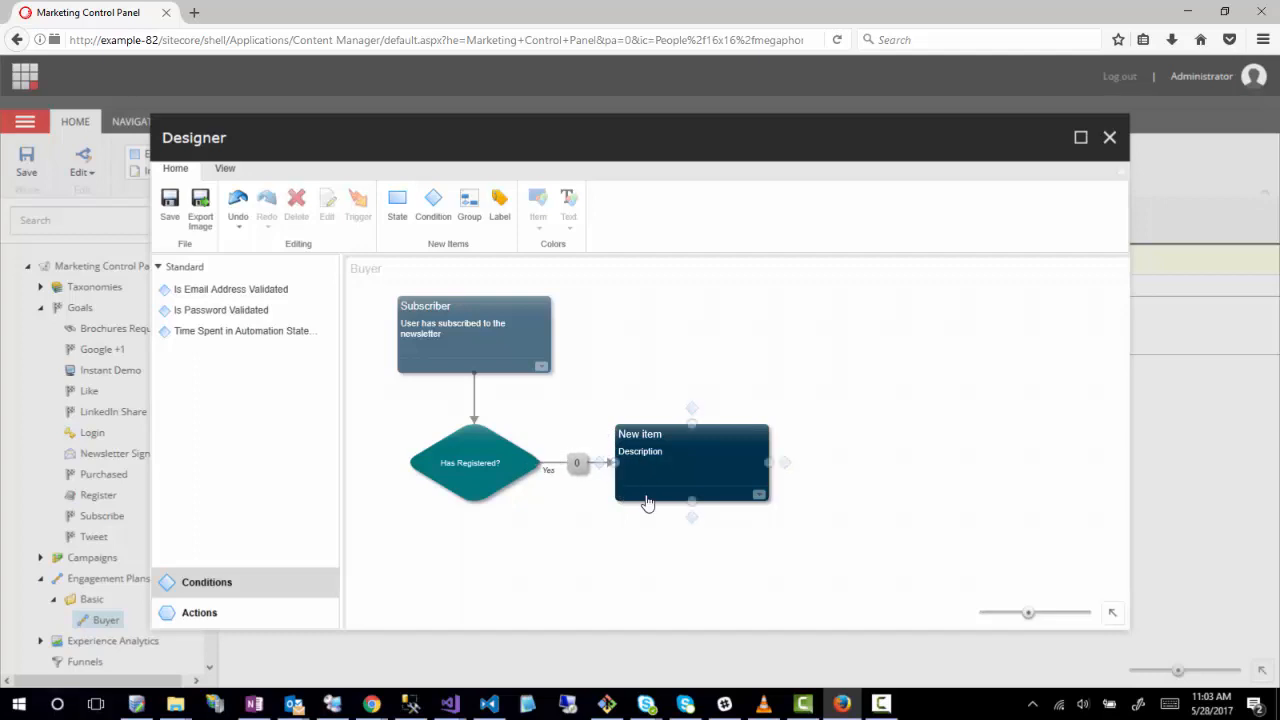
click(708, 480)
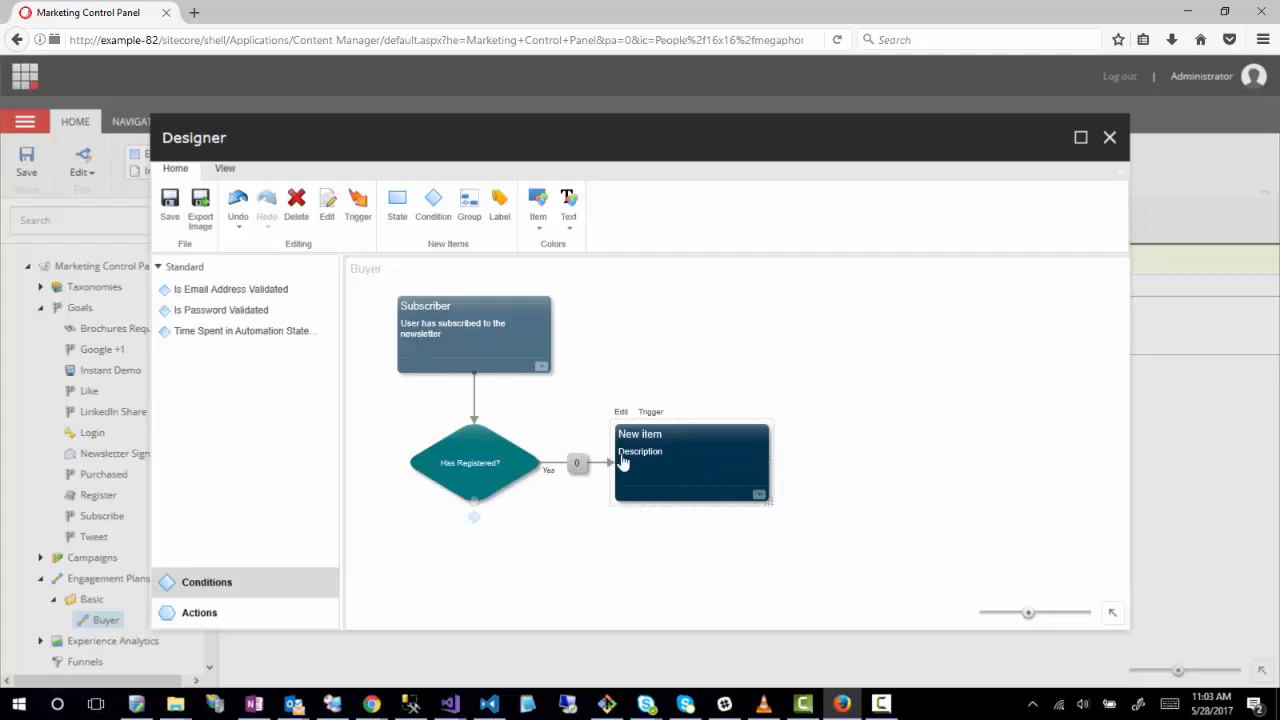
Step: Set the new state's description to "User has Registered" and its display name to Member, and move it slightly farther from the condition
double_click(707, 471)
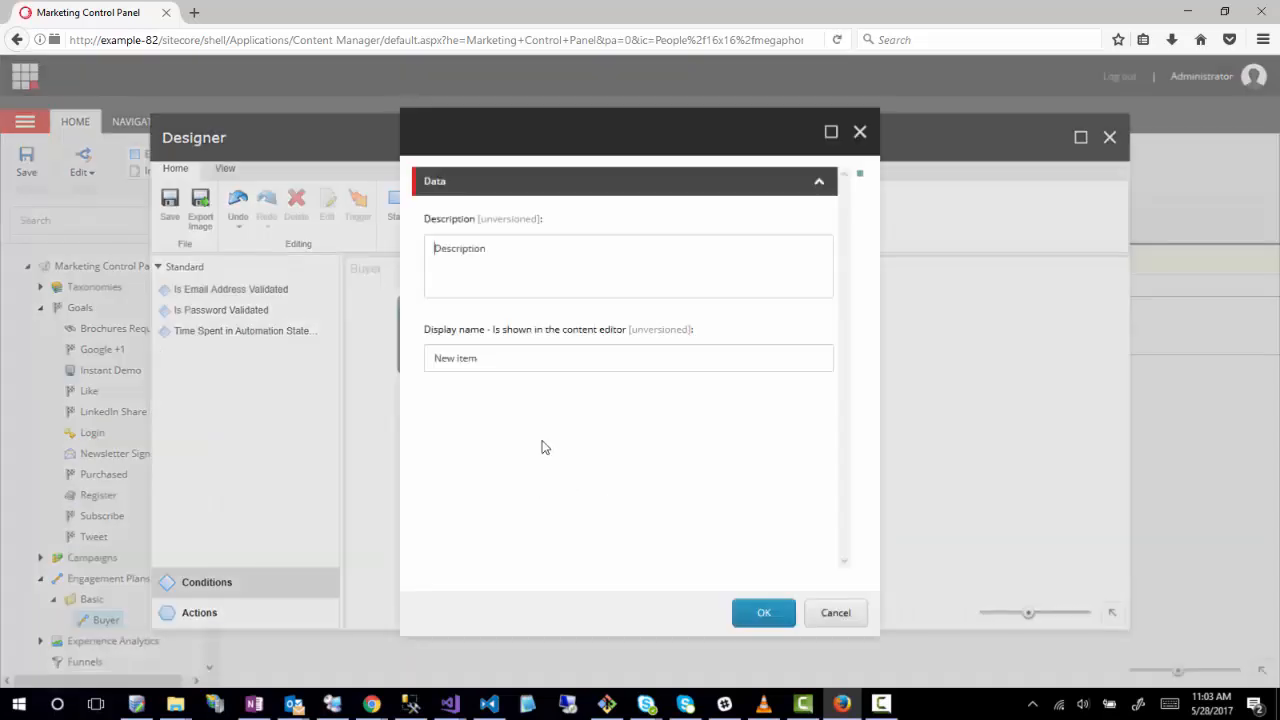
drag(561, 262, 144, 266)
text(User has Registered)
drag(510, 358, 1, 355)
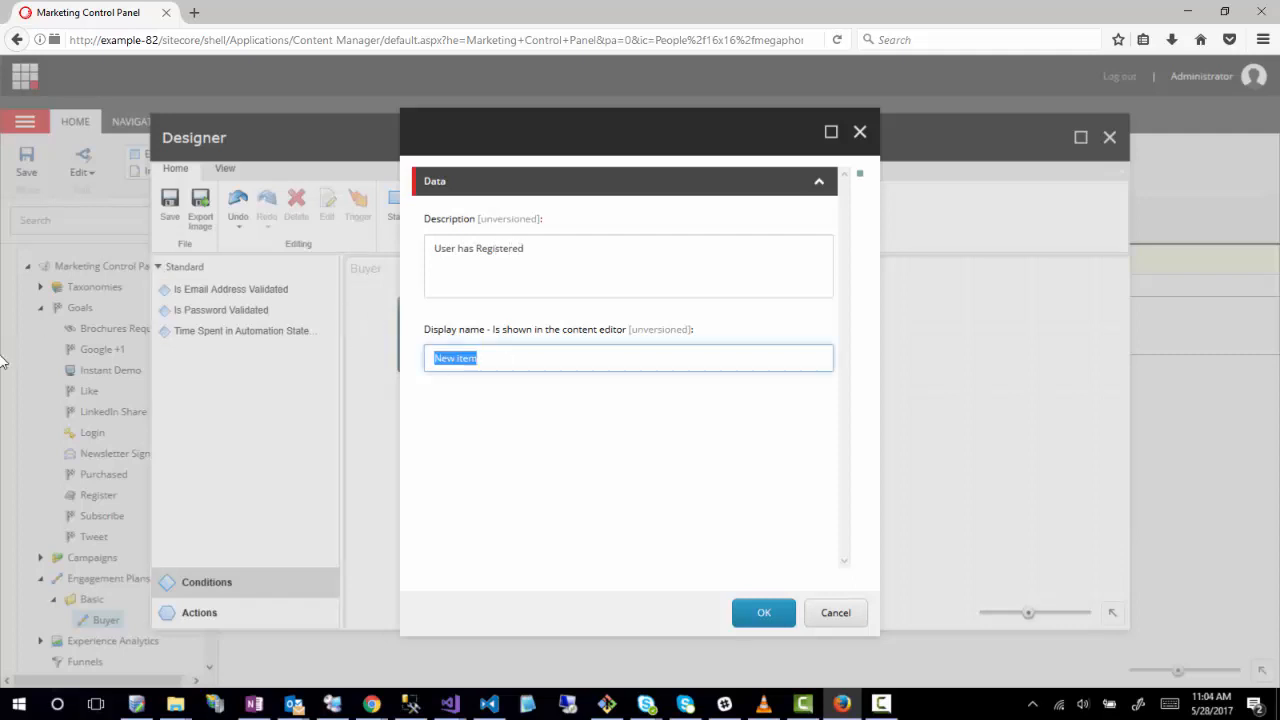
text(Member)
click(778, 612)
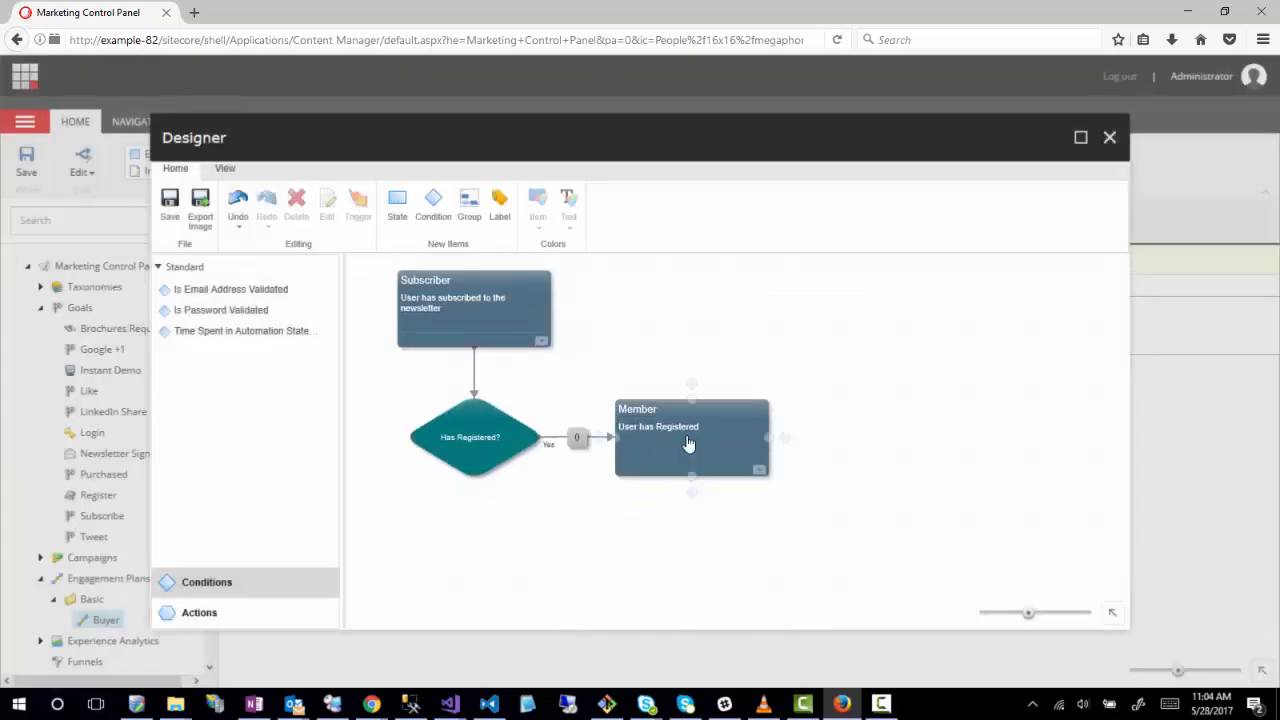
drag(792, 437, 699, 446)
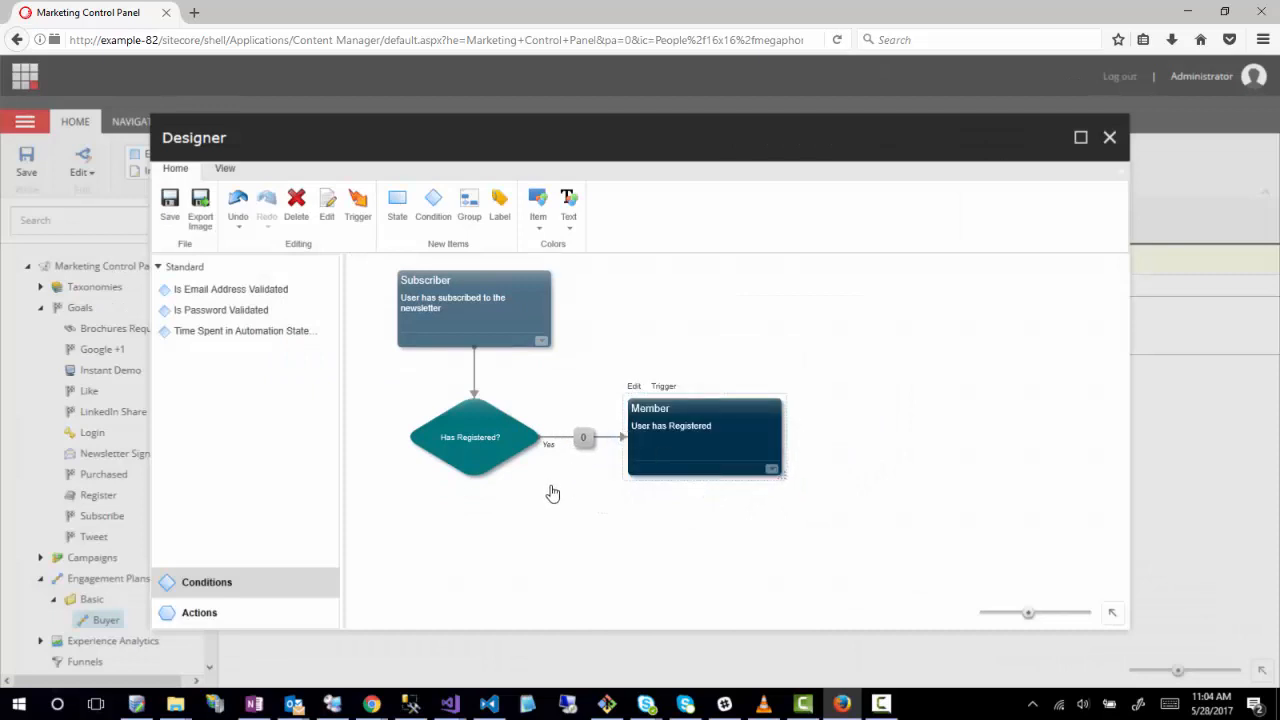
click(636, 525)
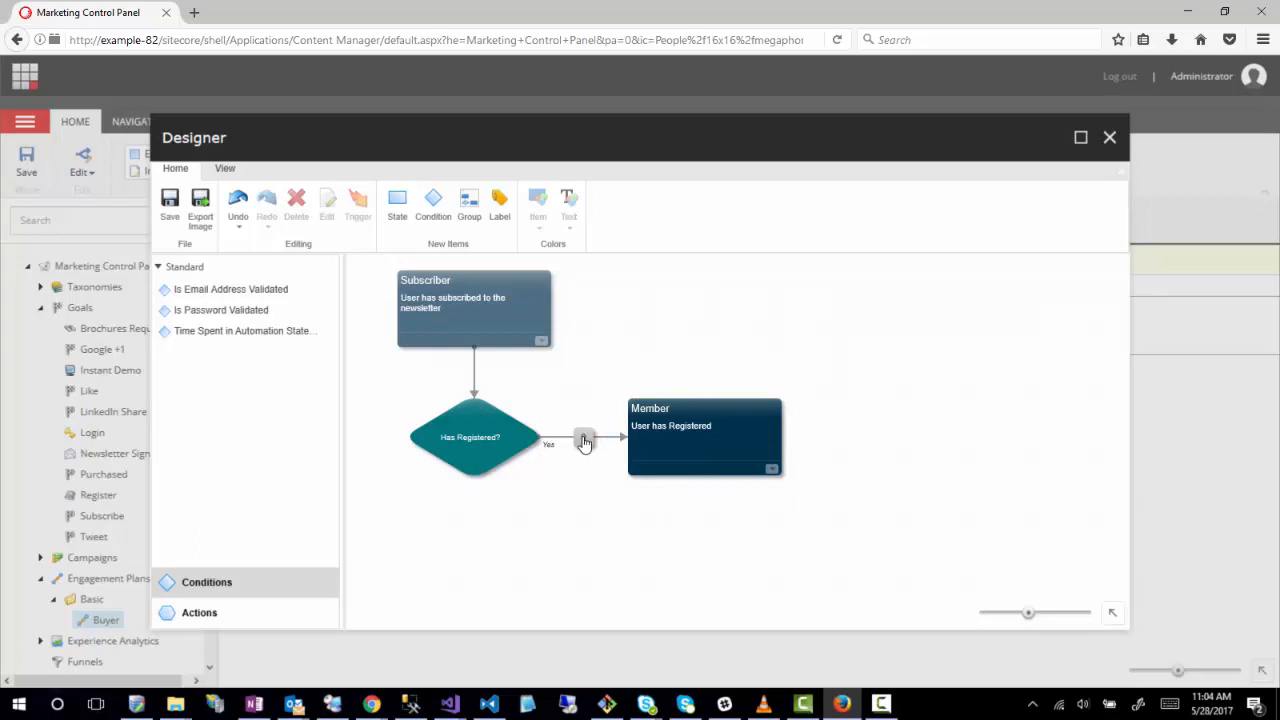
Step: Add the Move Visitor to Another State action to the Yes connection between Has Registered? and the Member state
click(585, 443)
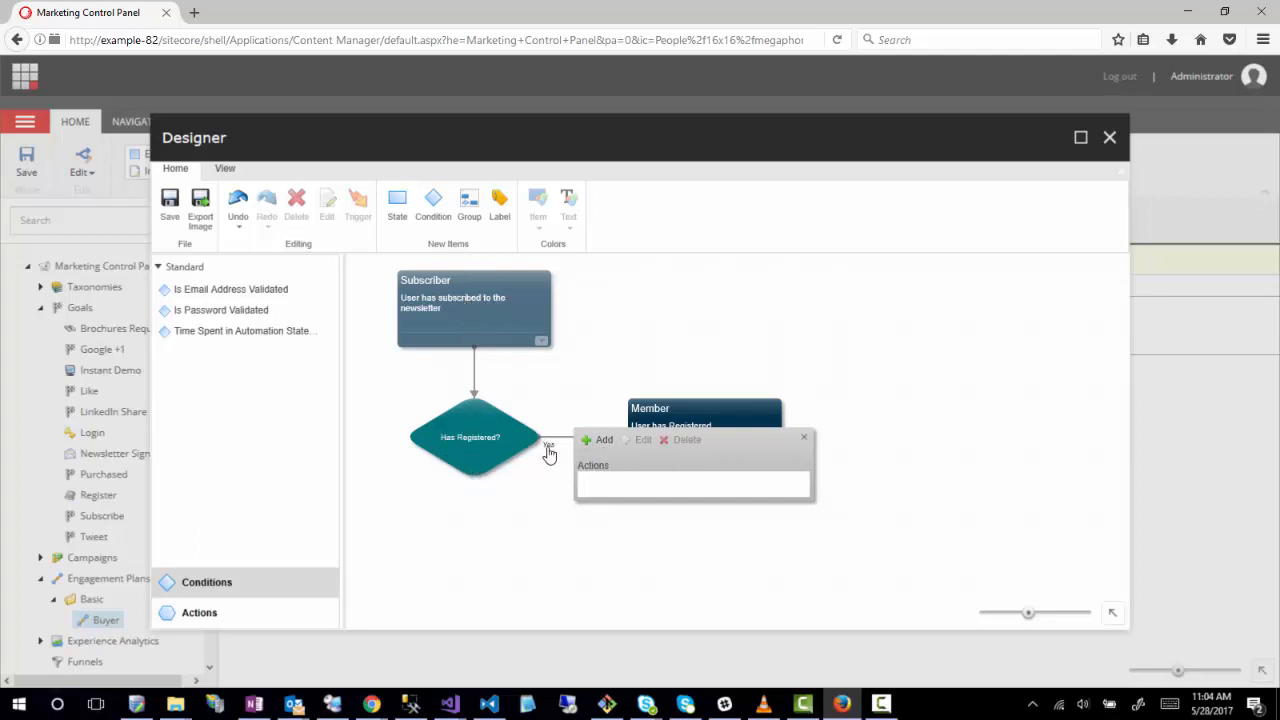
click(594, 480)
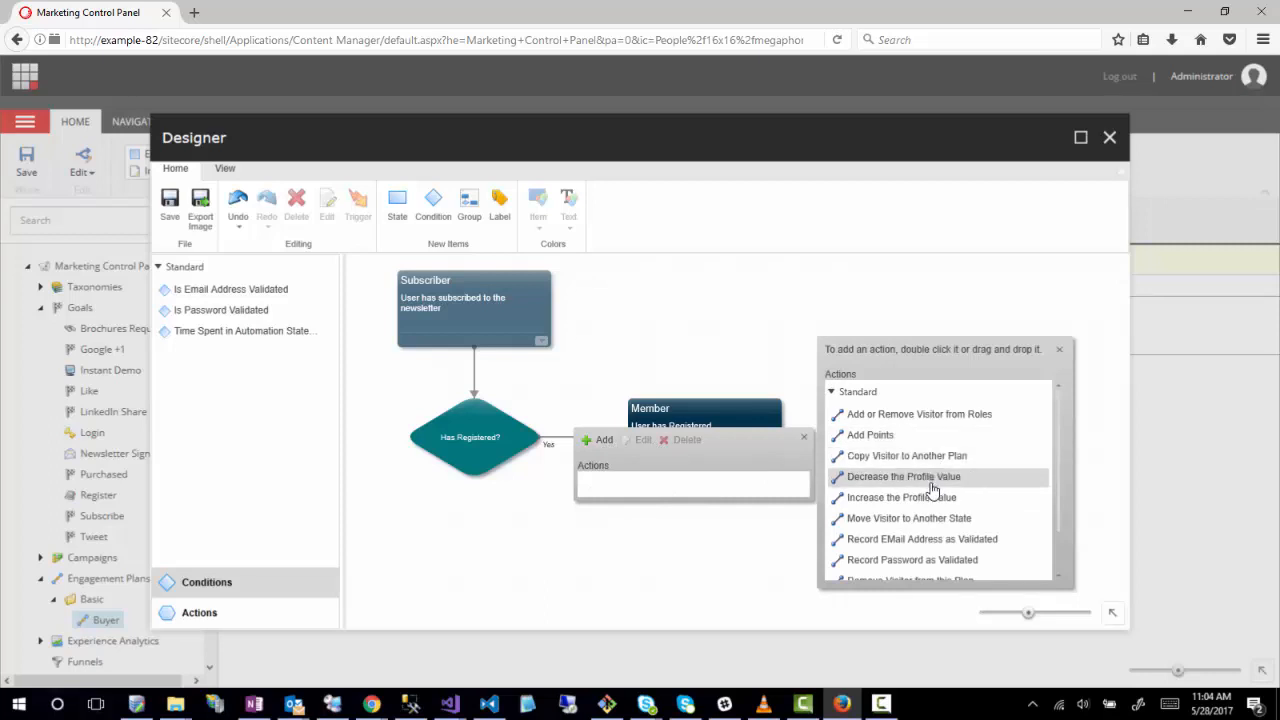
scroll(1034, 514, down, 2)
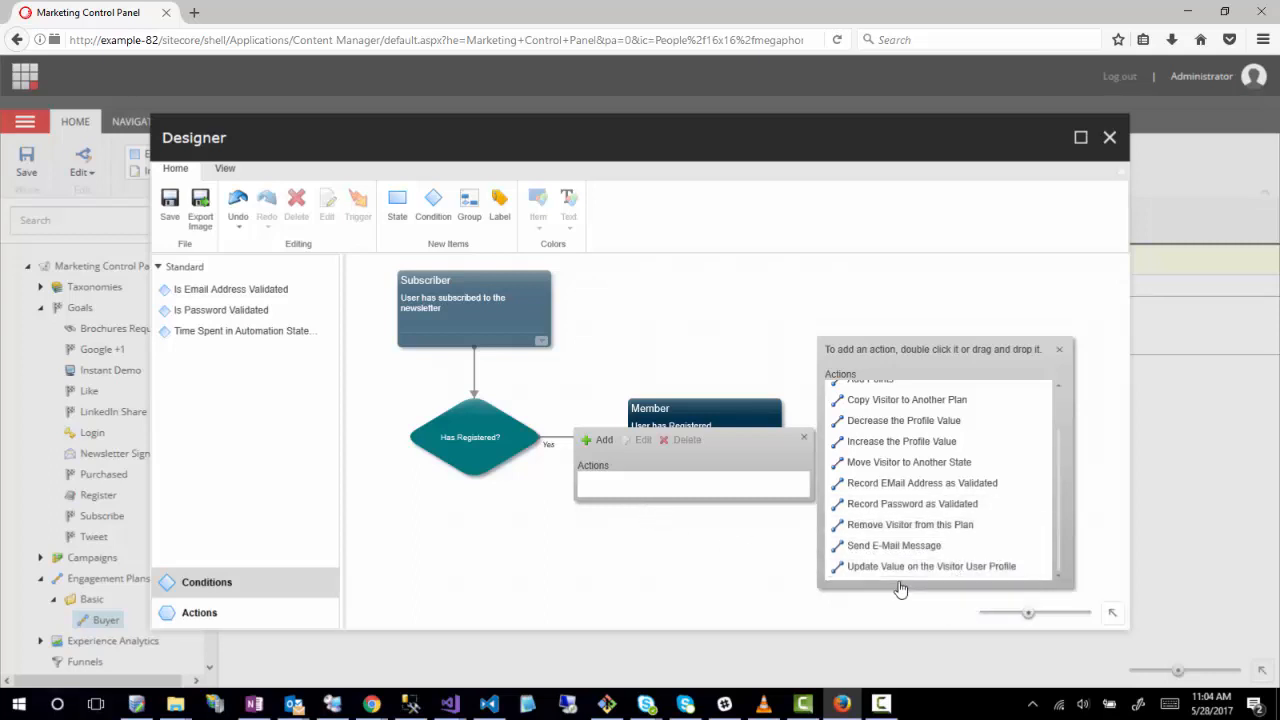
click(922, 466)
double_click(922, 466)
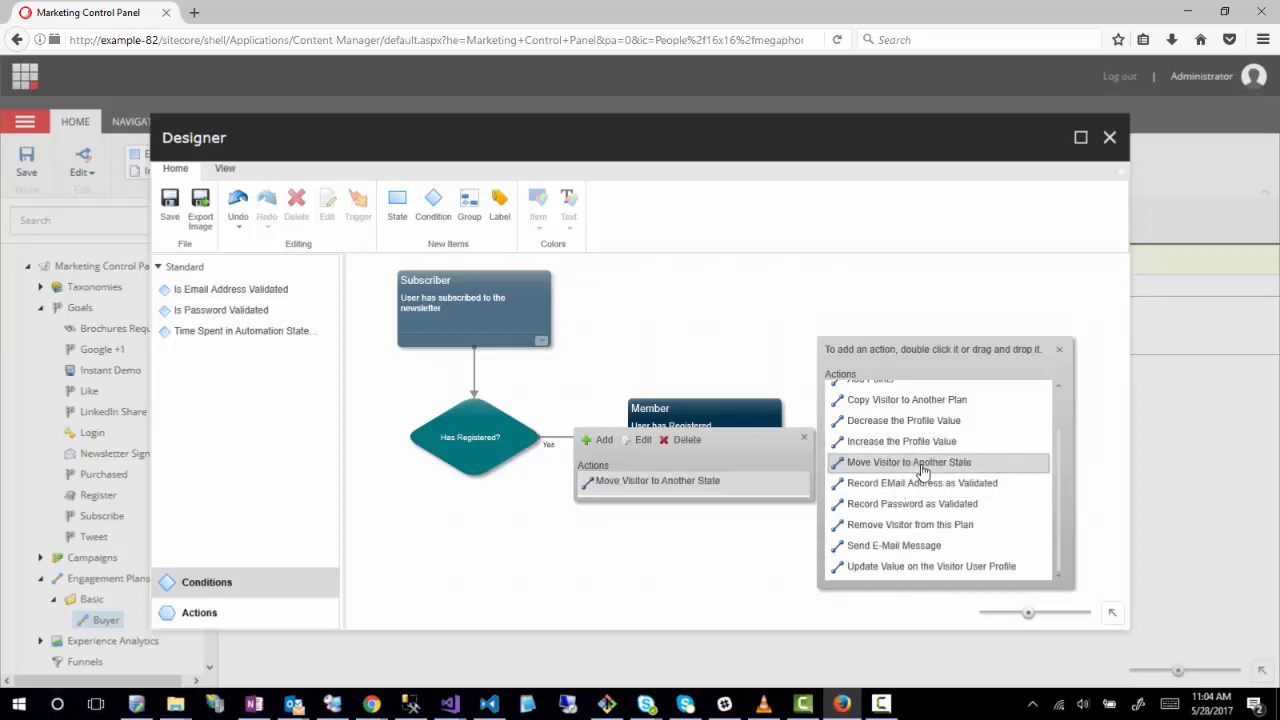
click(653, 483)
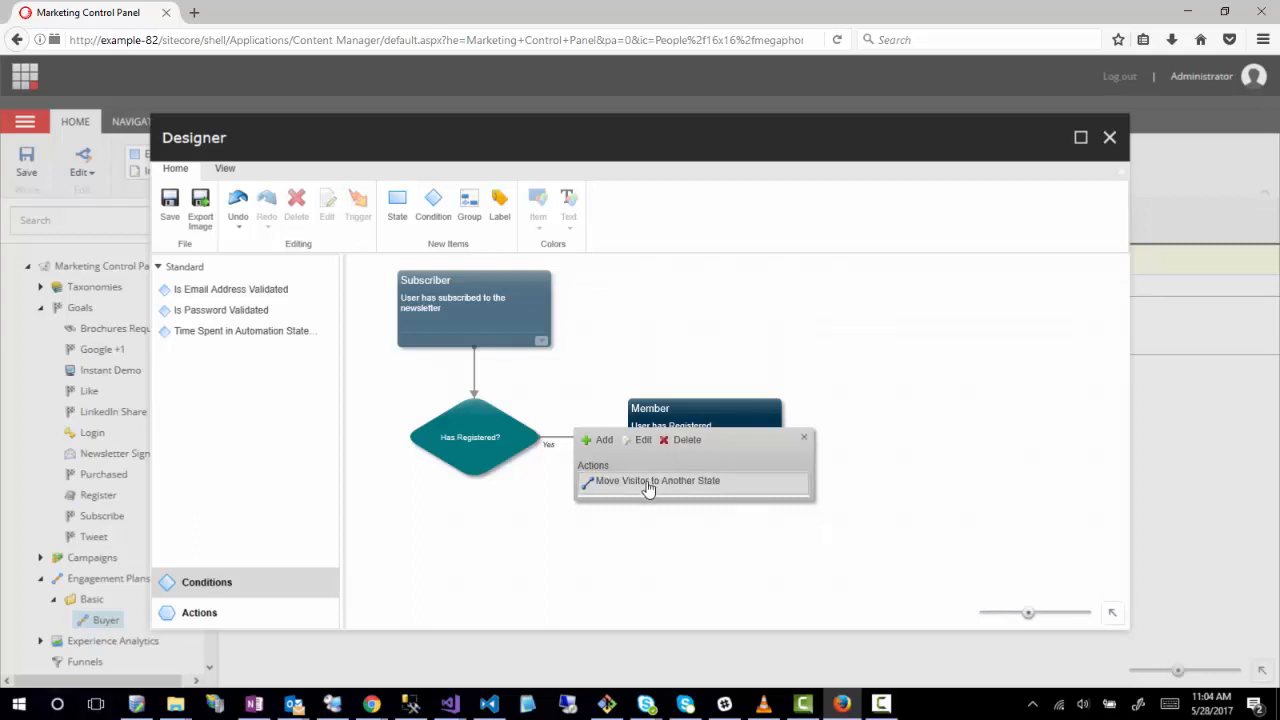
double_click(637, 480)
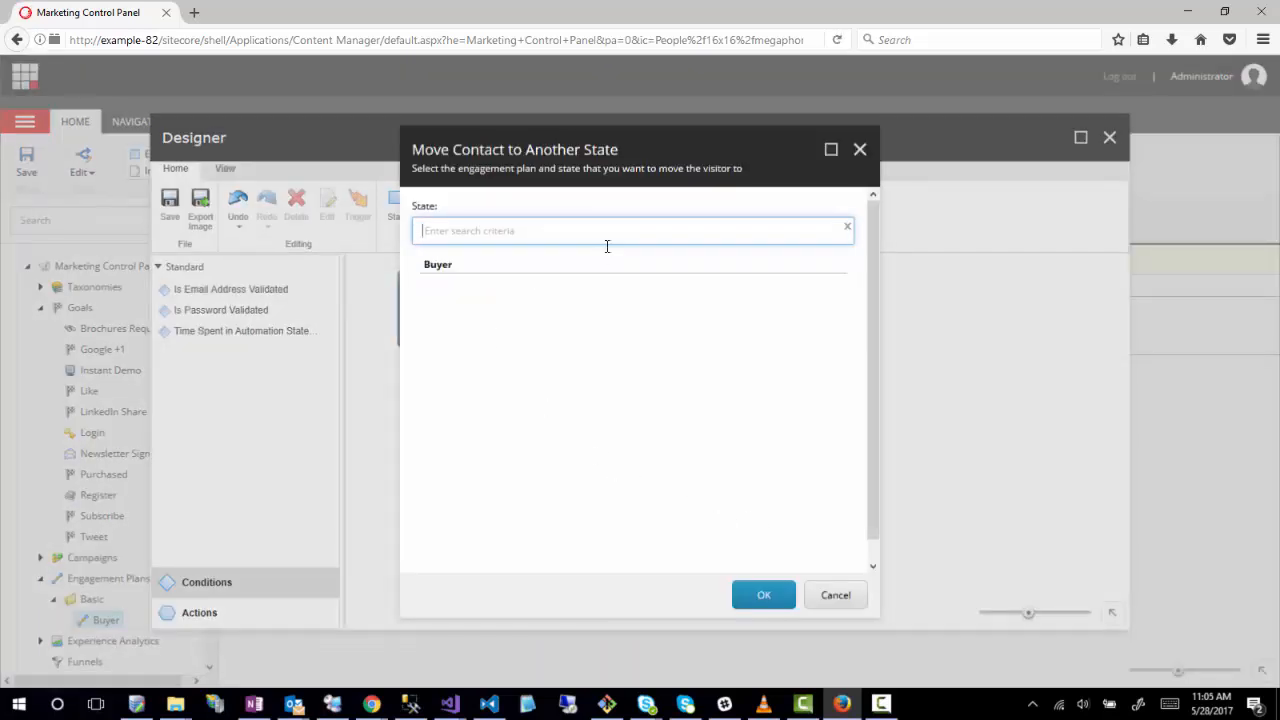
click(441, 264)
double_click(445, 265)
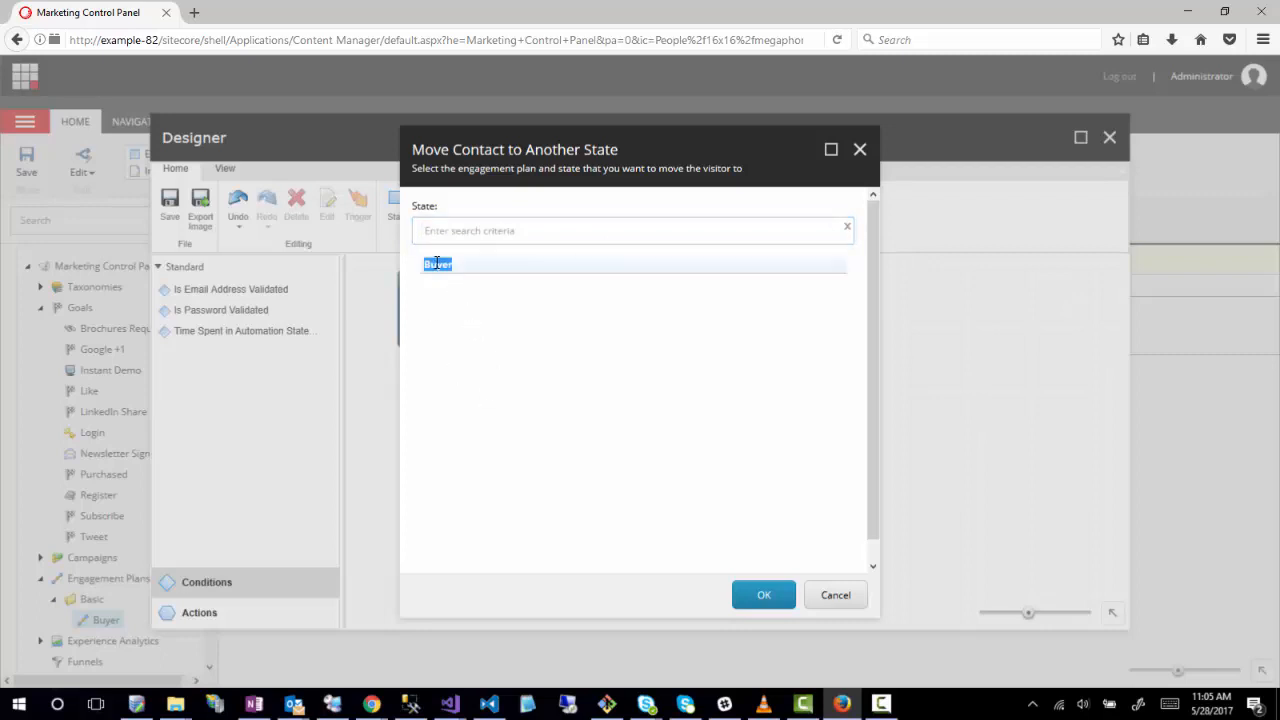
click(477, 232)
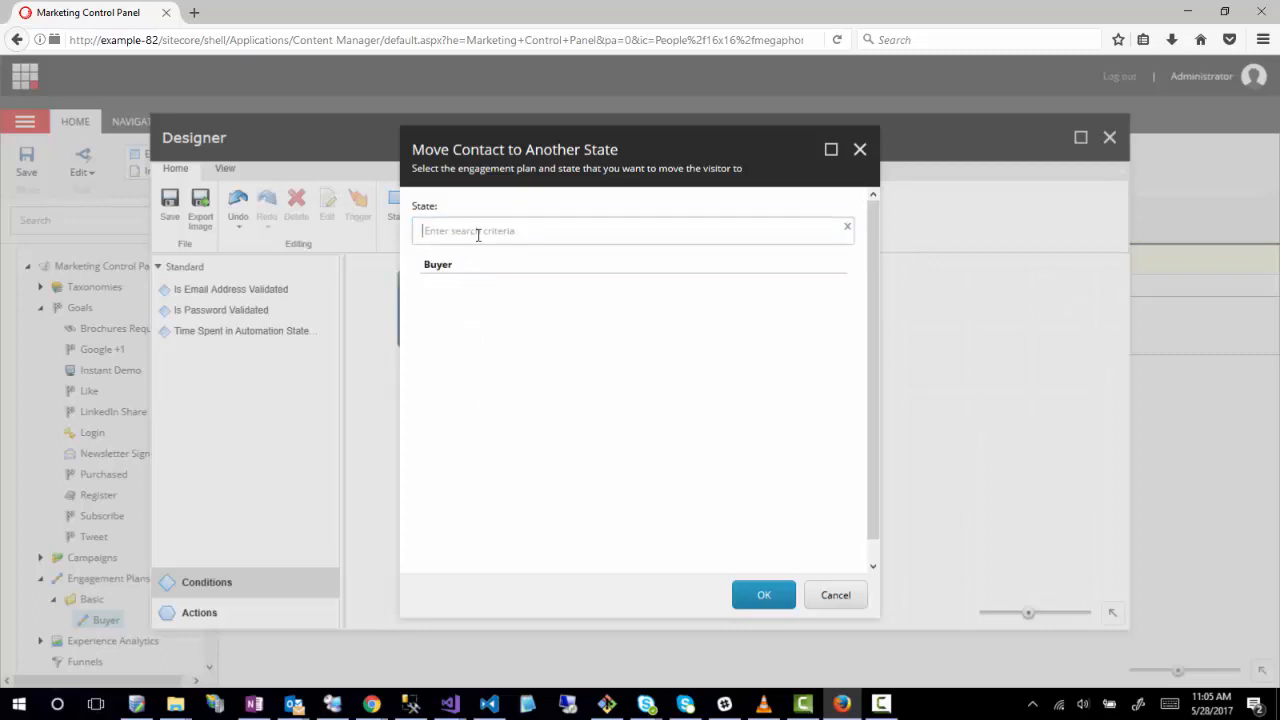
text(dfdf)
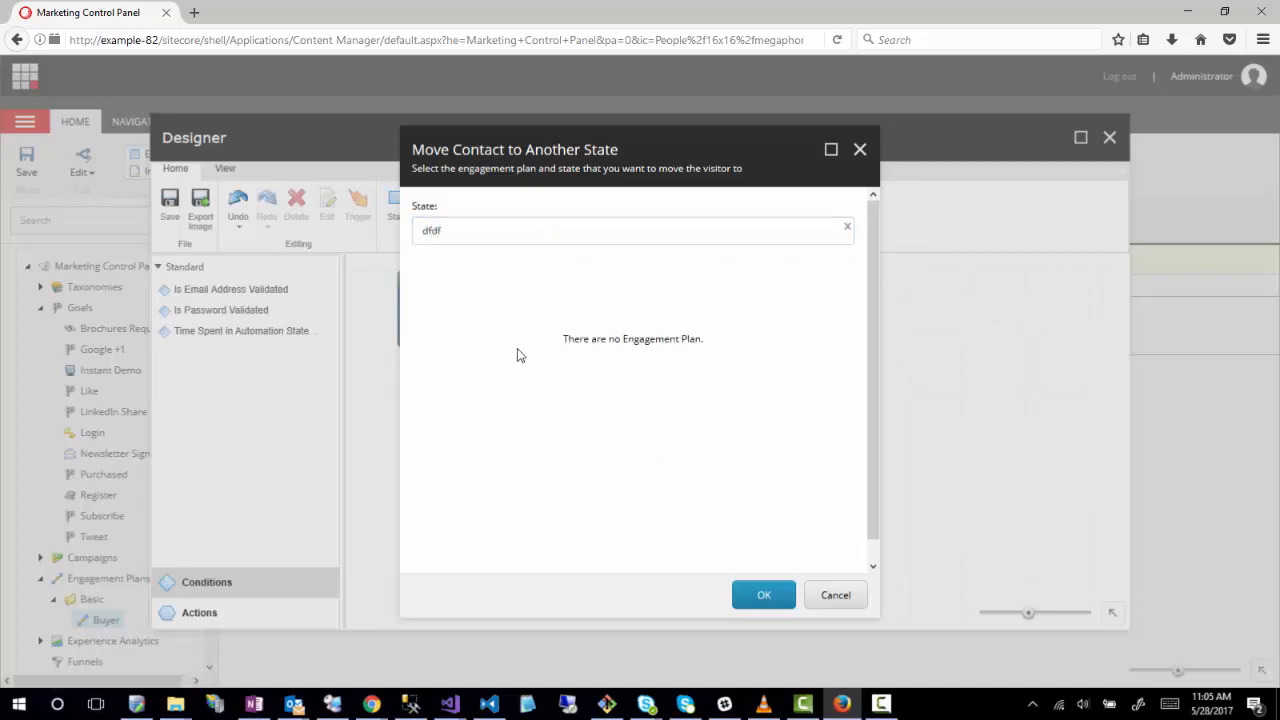
click(457, 232)
key(BackSpace)
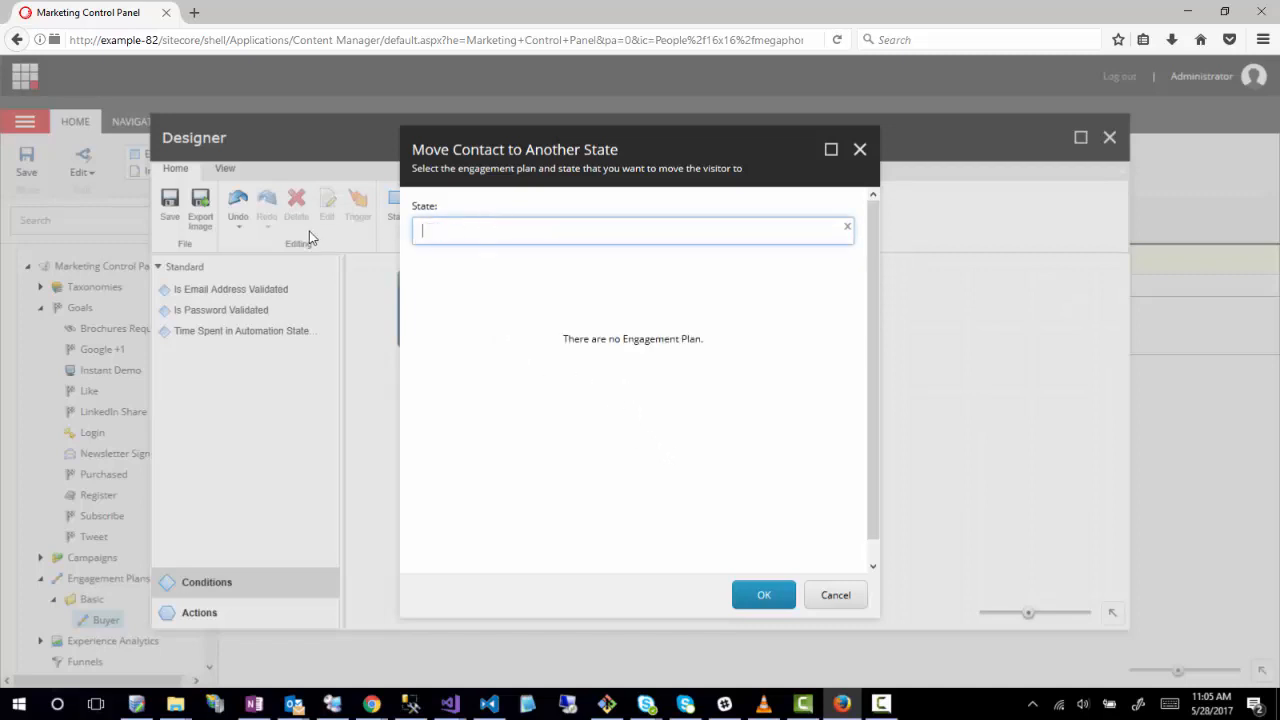
text(Member)
click(517, 285)
drag(490, 230, 415, 238)
click(848, 230)
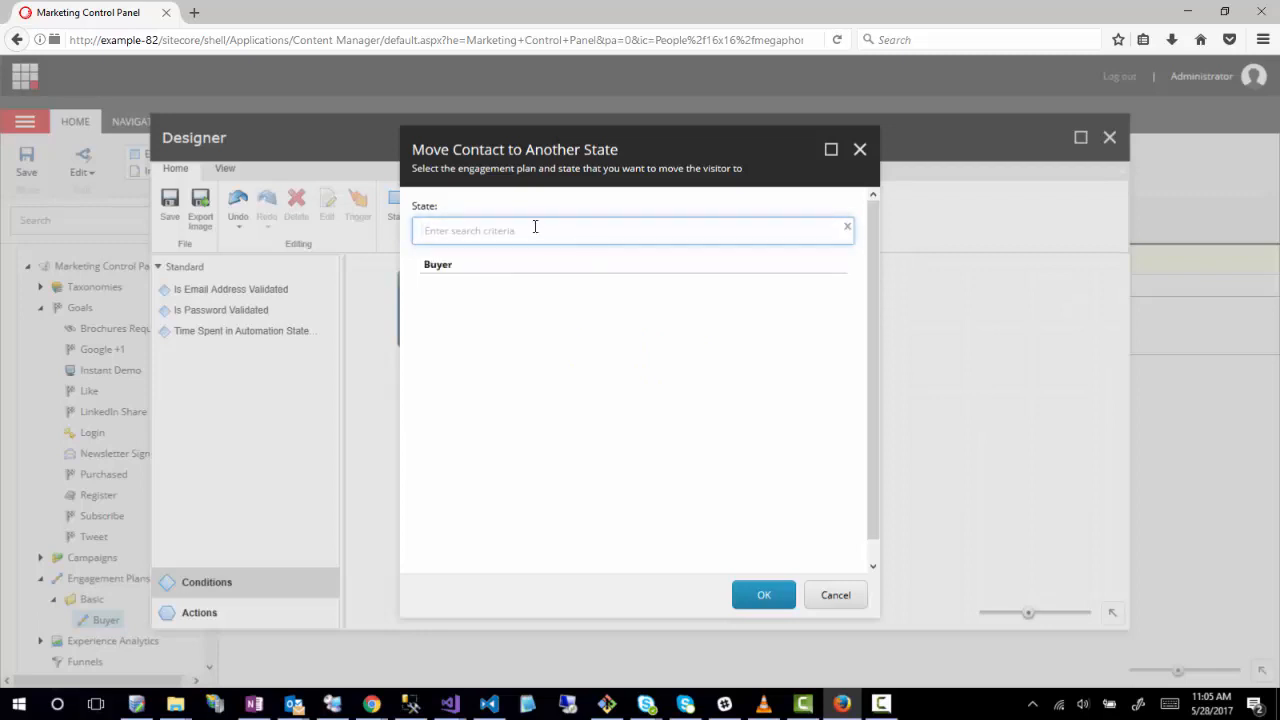
click(432, 267)
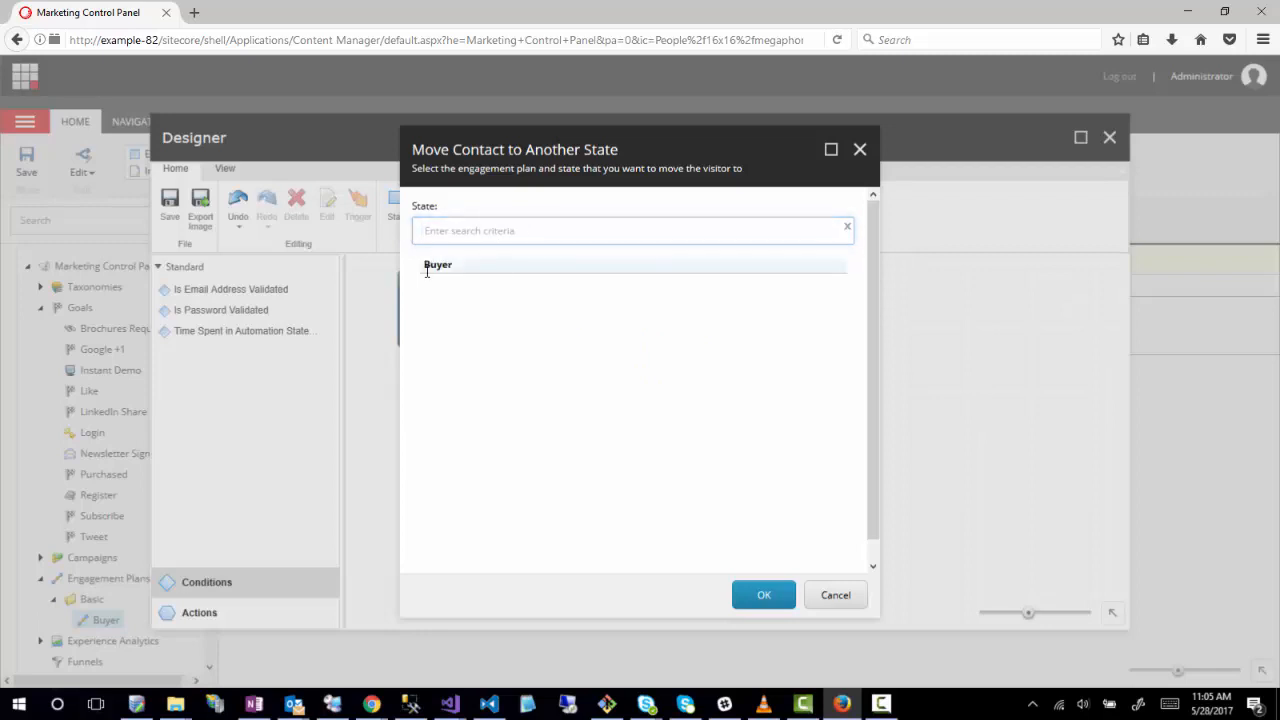
click(457, 230)
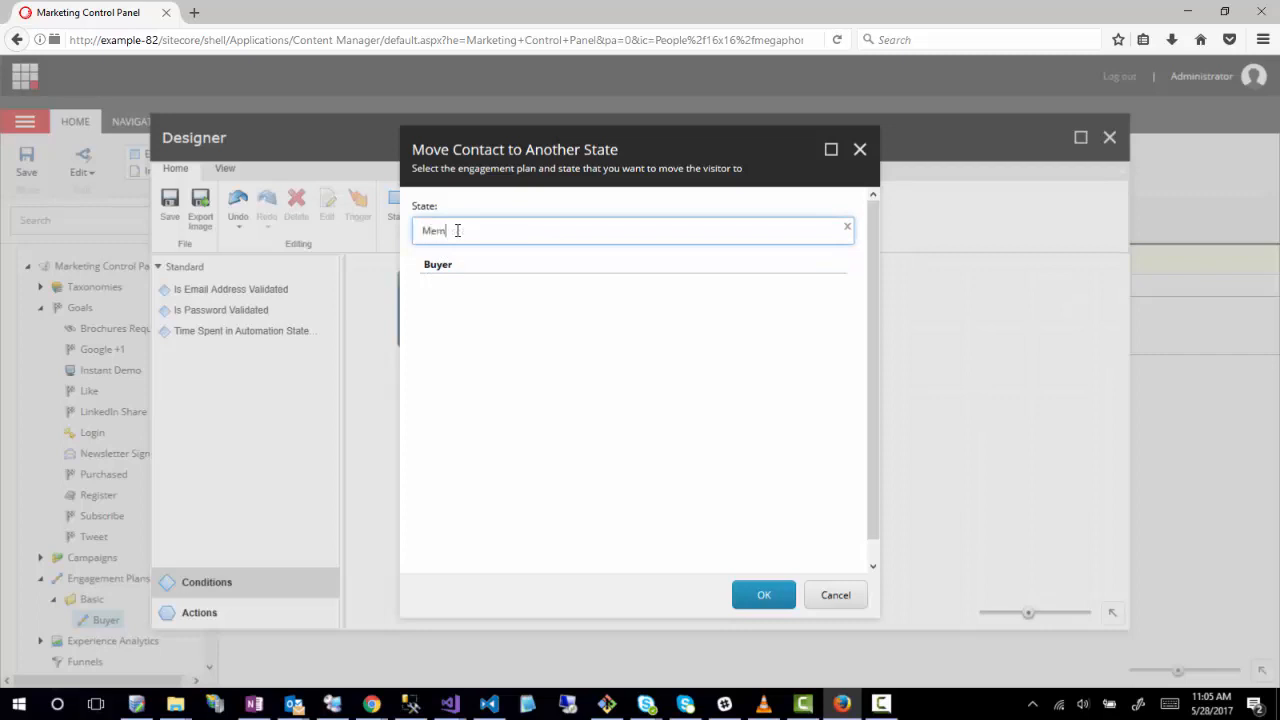
click(835, 595)
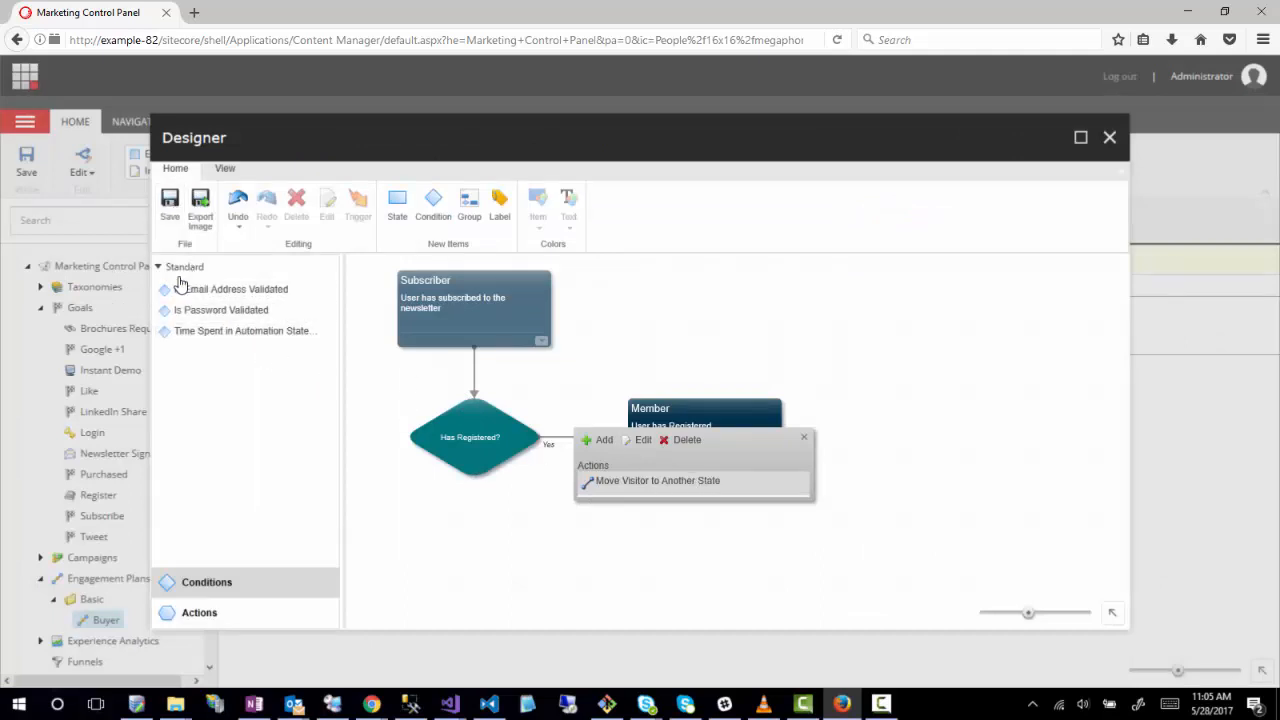
Step: Save the plan, and set Member under Buyer as the target state of the Move Visitor to Another State action
click(168, 202)
click(636, 480)
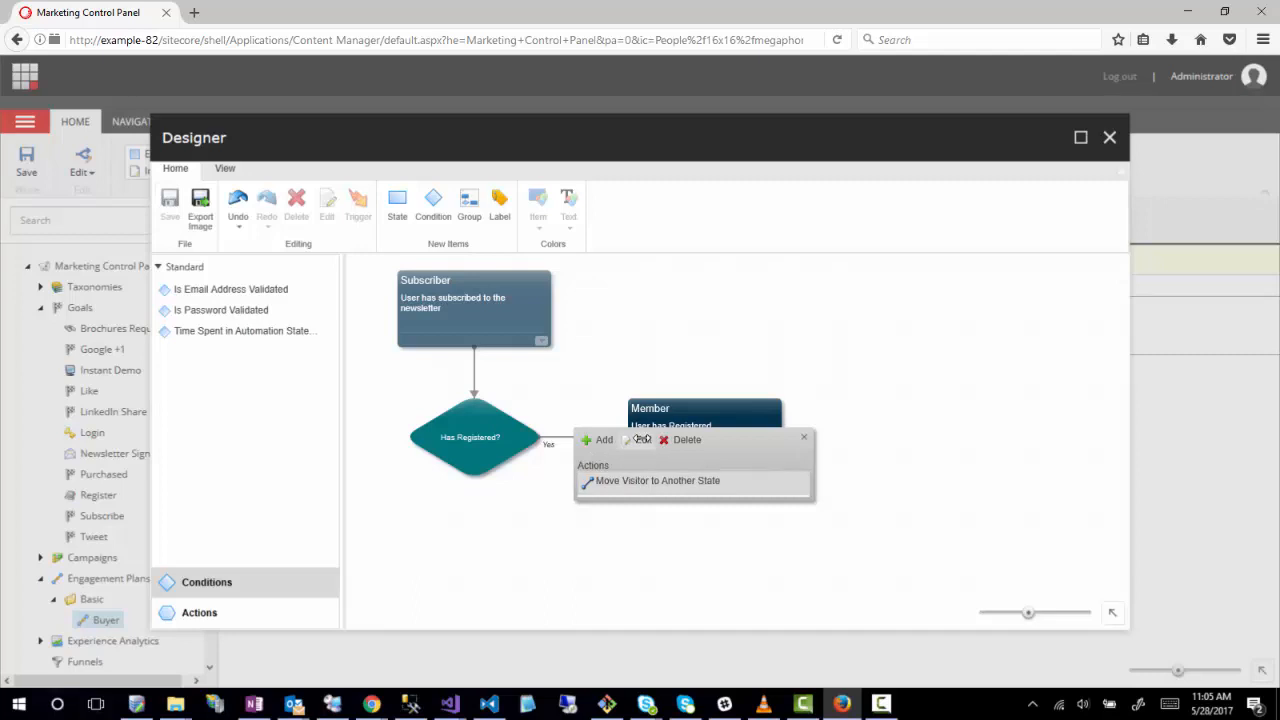
click(641, 440)
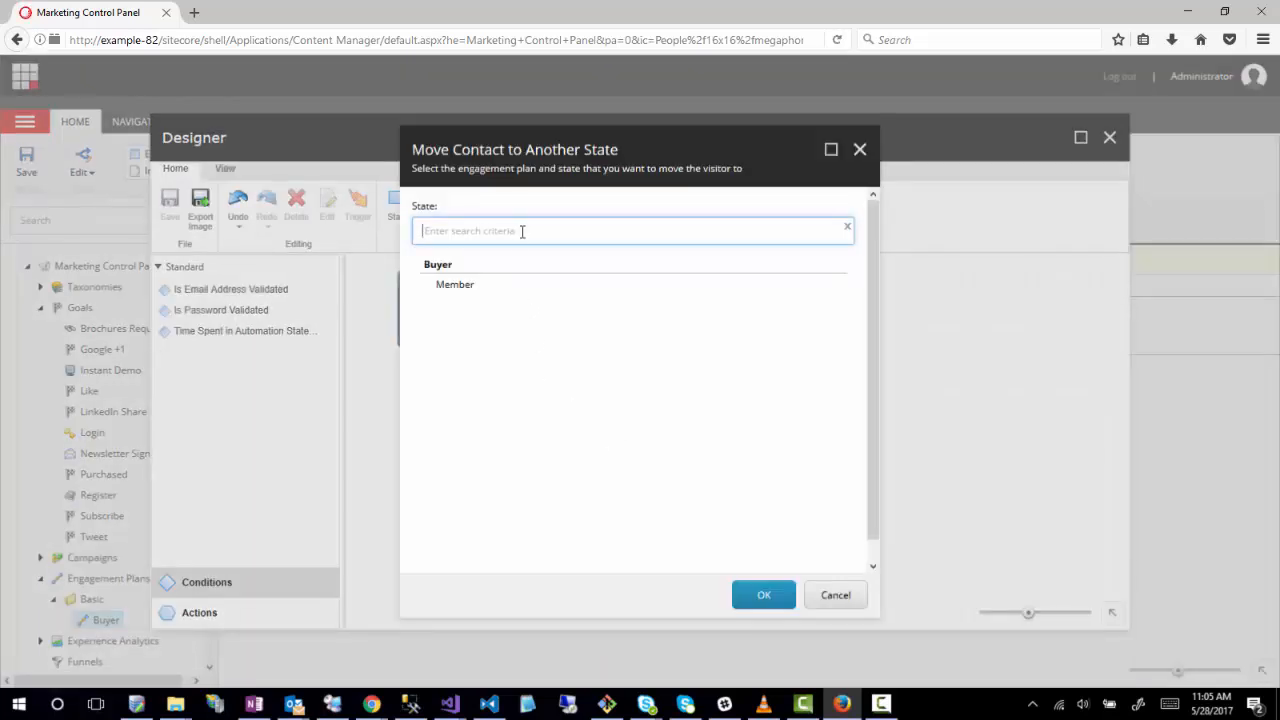
click(455, 284)
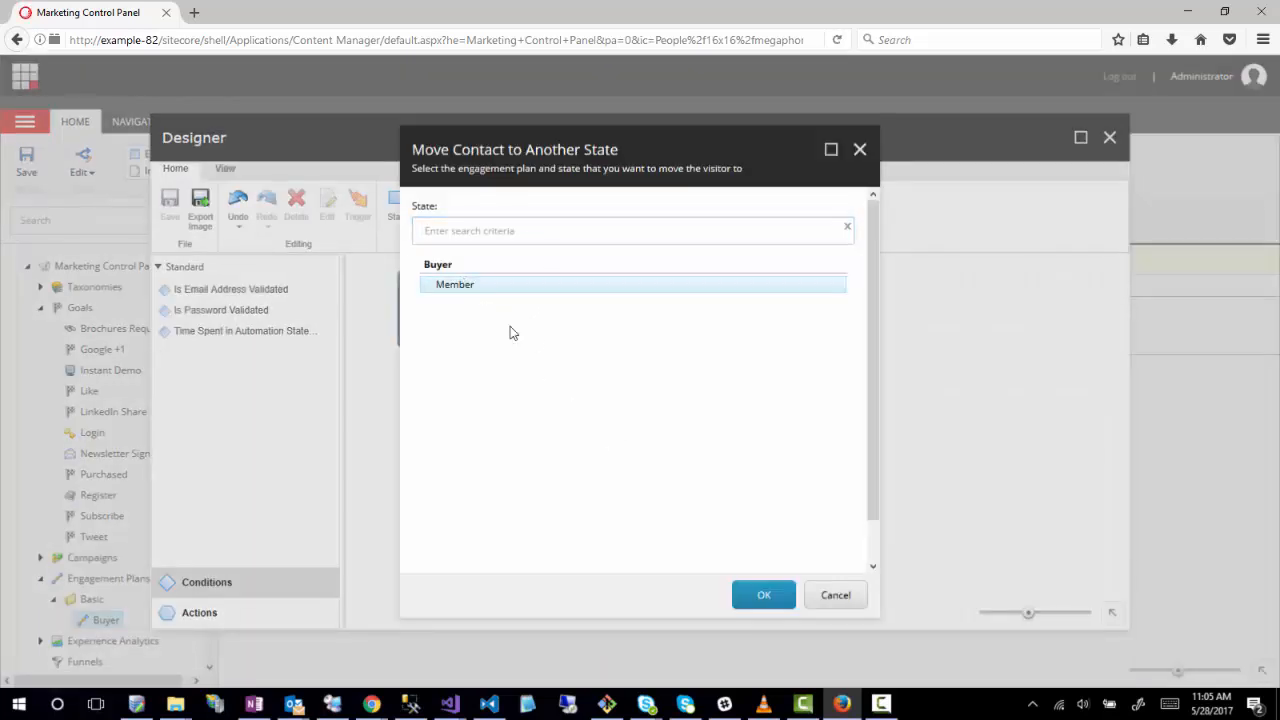
click(764, 594)
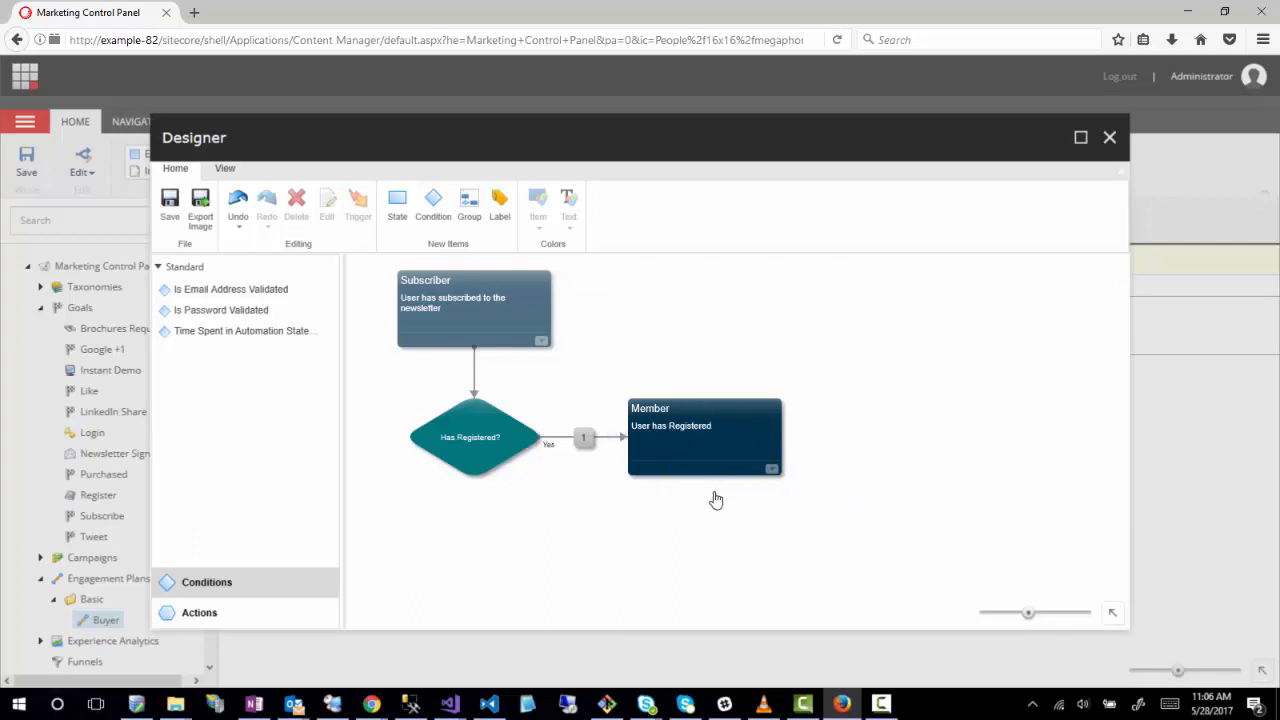
Step: Examine the goals and page events available as evaluation triggers for the Member state, leaving them all unselected
click(663, 455)
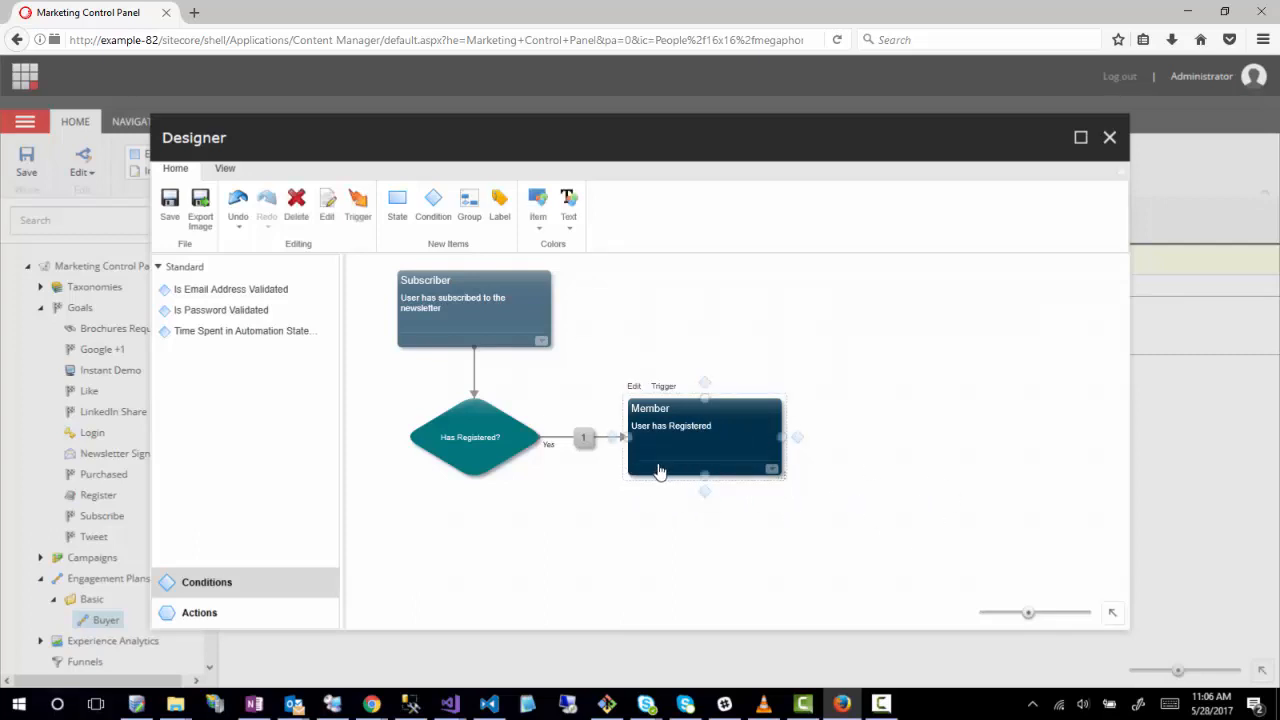
click(668, 388)
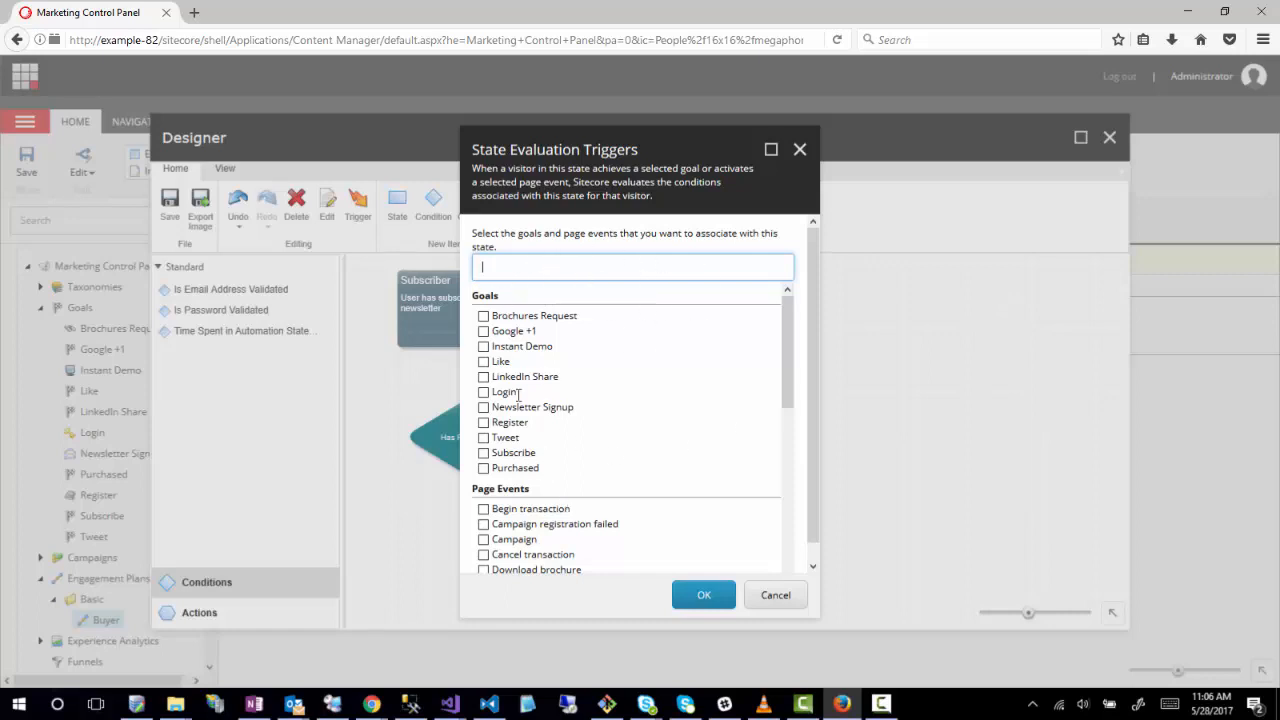
scroll(660, 503, down, 10)
click(774, 598)
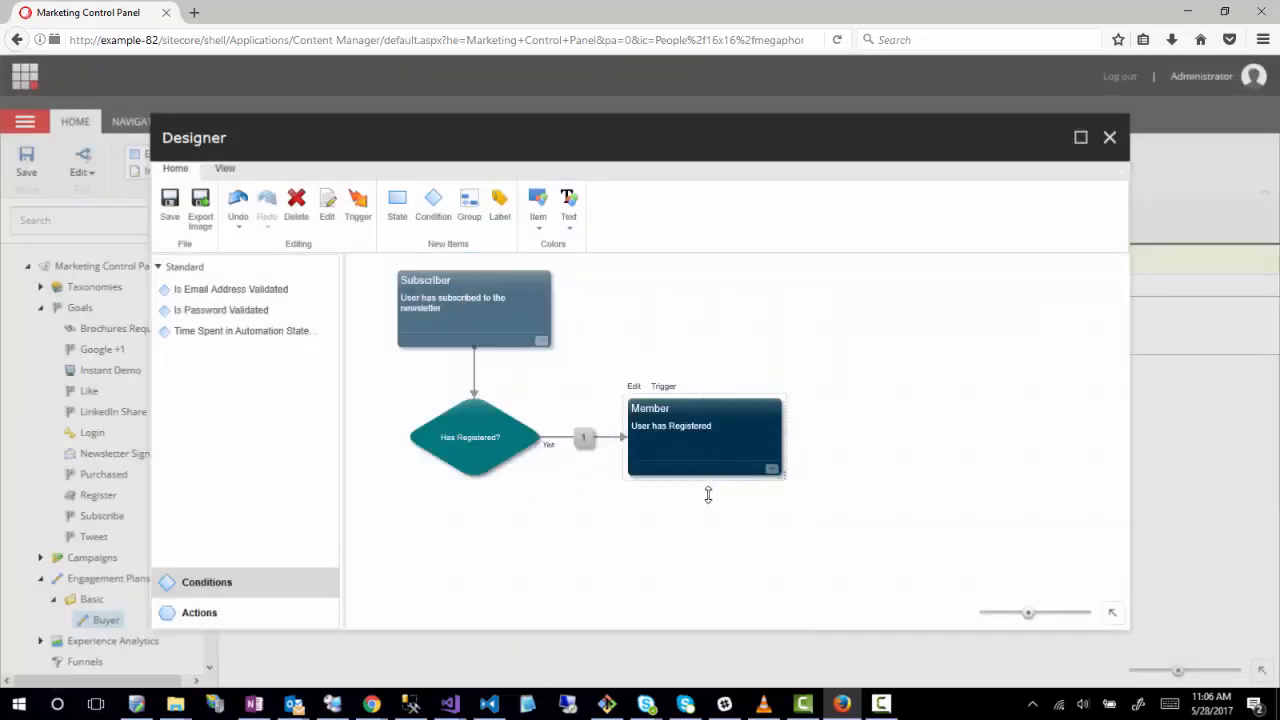
Step: Add a condition below the Member state with the description "Has the member purchased an item" and the display name "Has Purchased?"
mouse_move(640, 386)
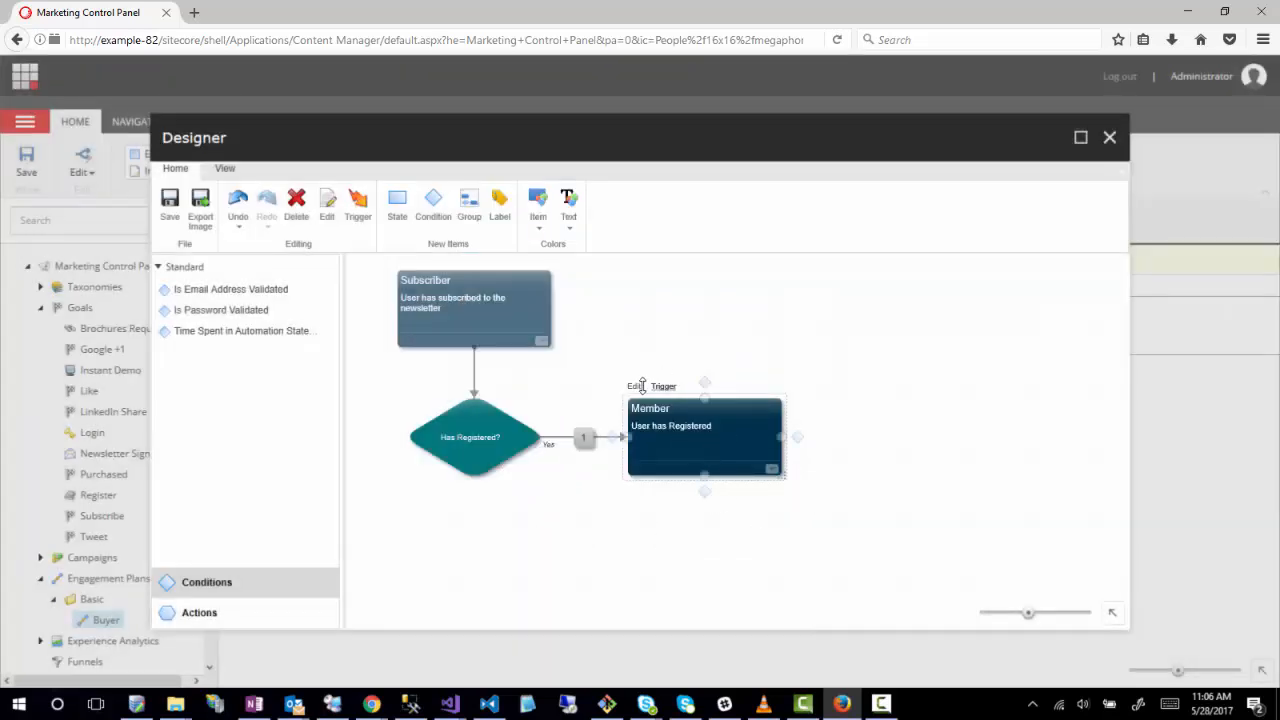
click(706, 489)
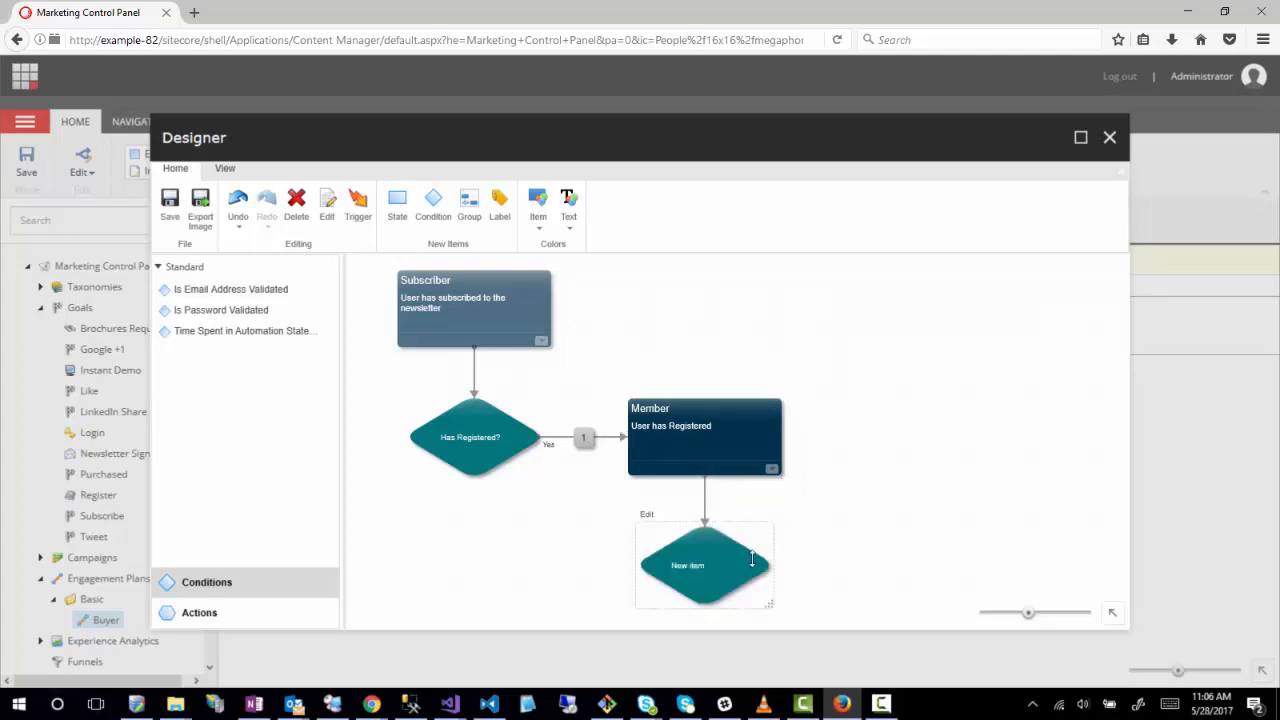
double_click(698, 545)
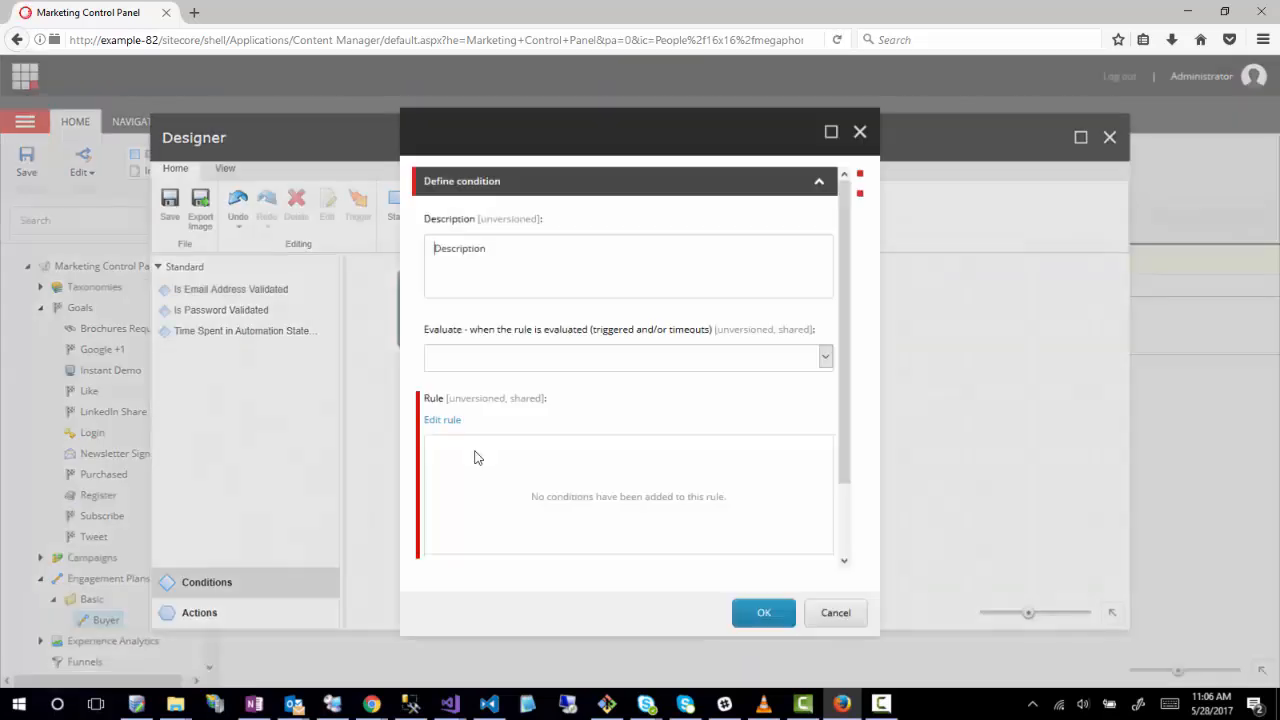
click(513, 263)
text(Has the member purchased an item)
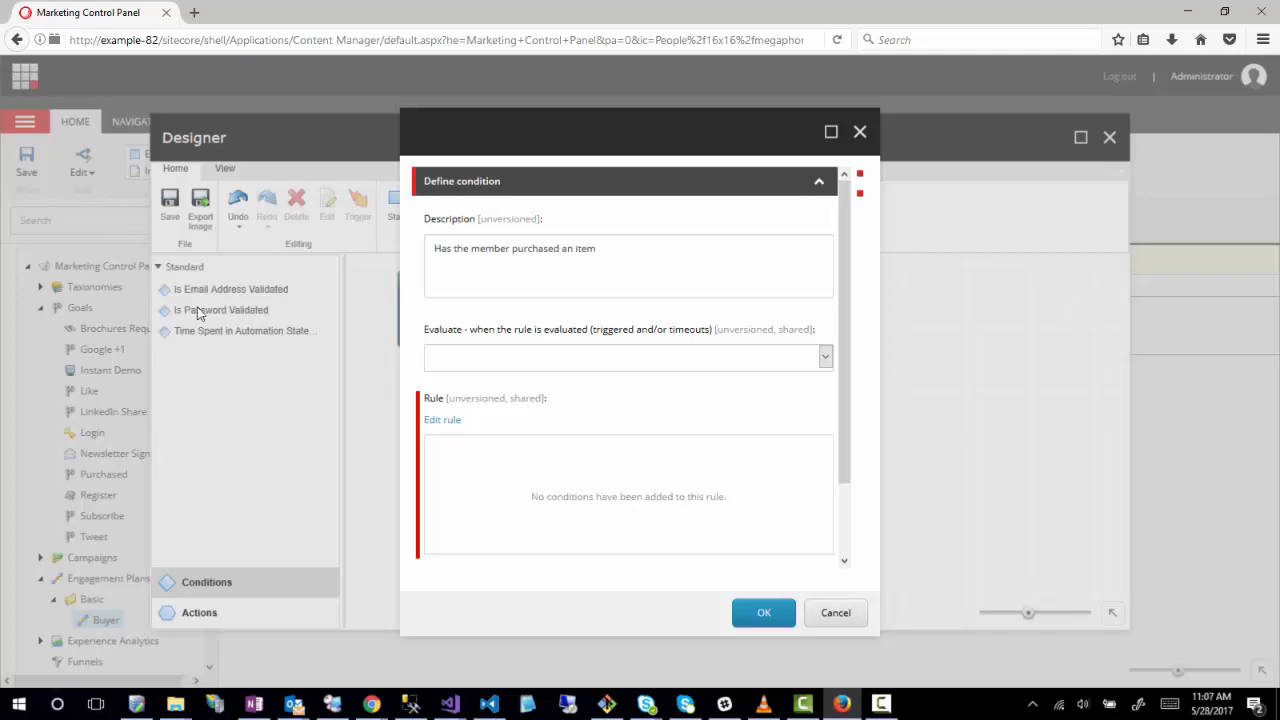
scroll(562, 492, down, 2)
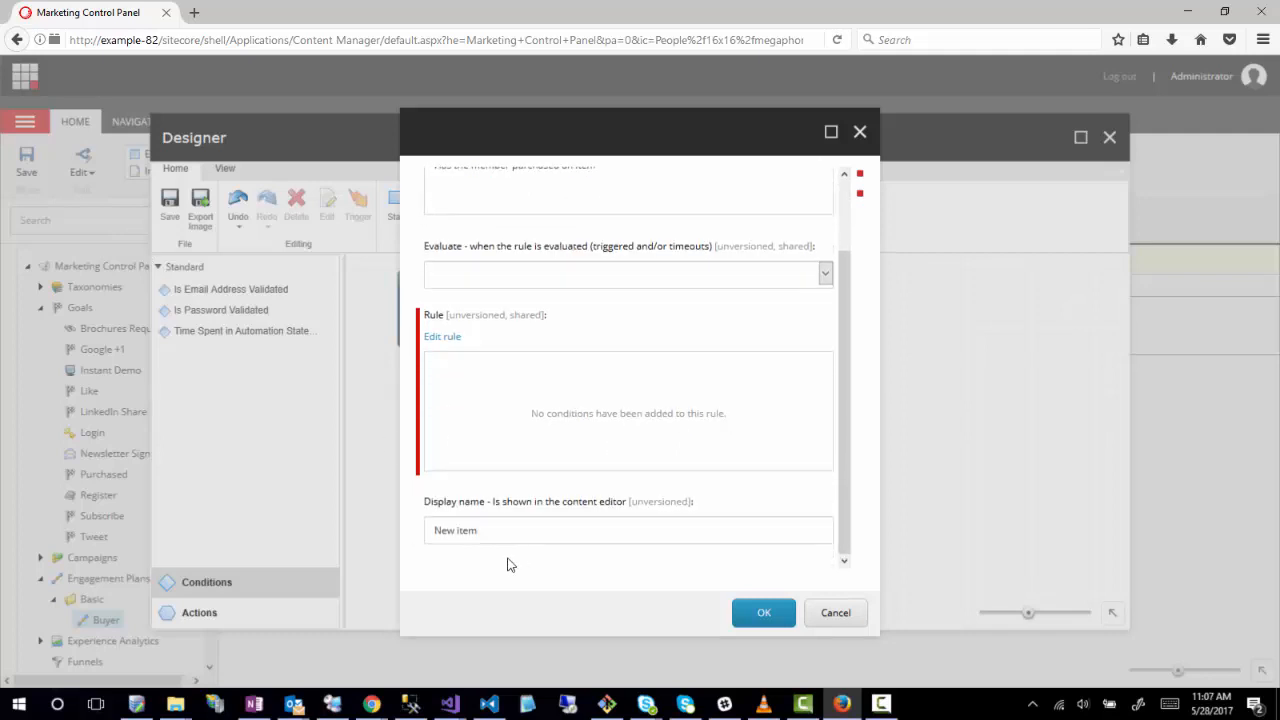
click(518, 532)
key(ctrl+a)
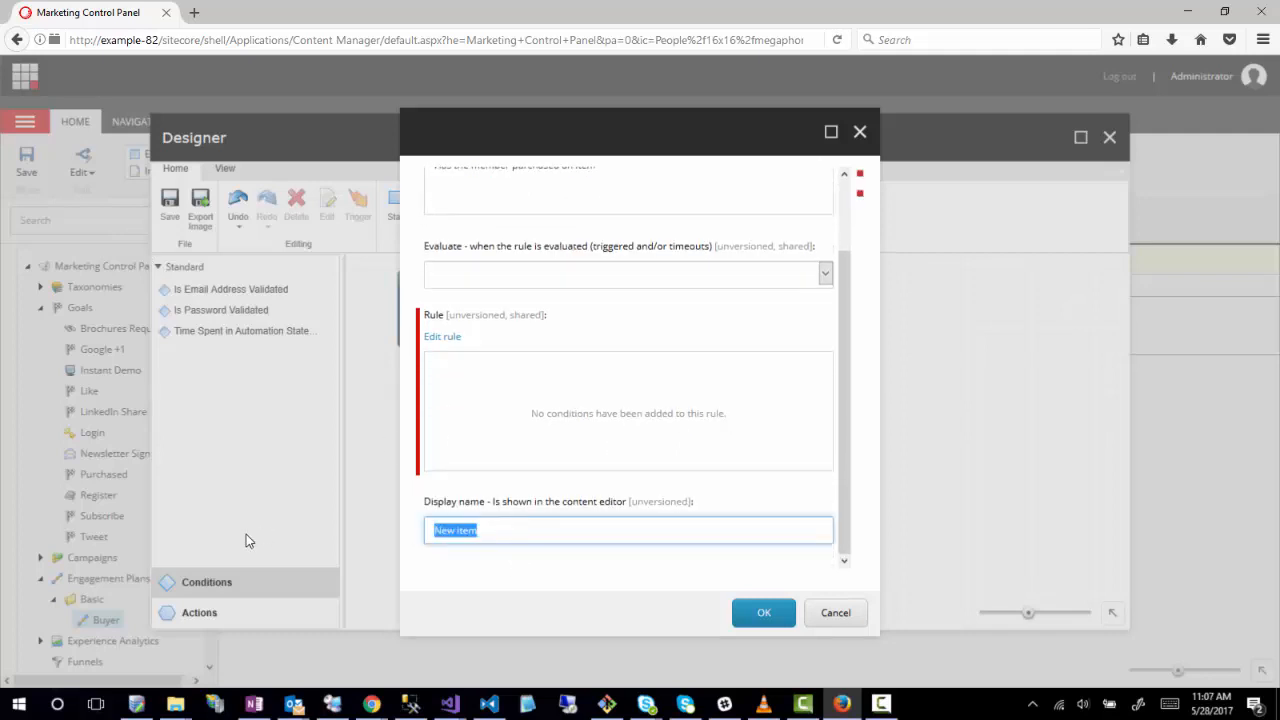
text(Has Purchased?)
Step: Set the Has Purchased? condition's evaluation setting to Always Evaluate
click(486, 278)
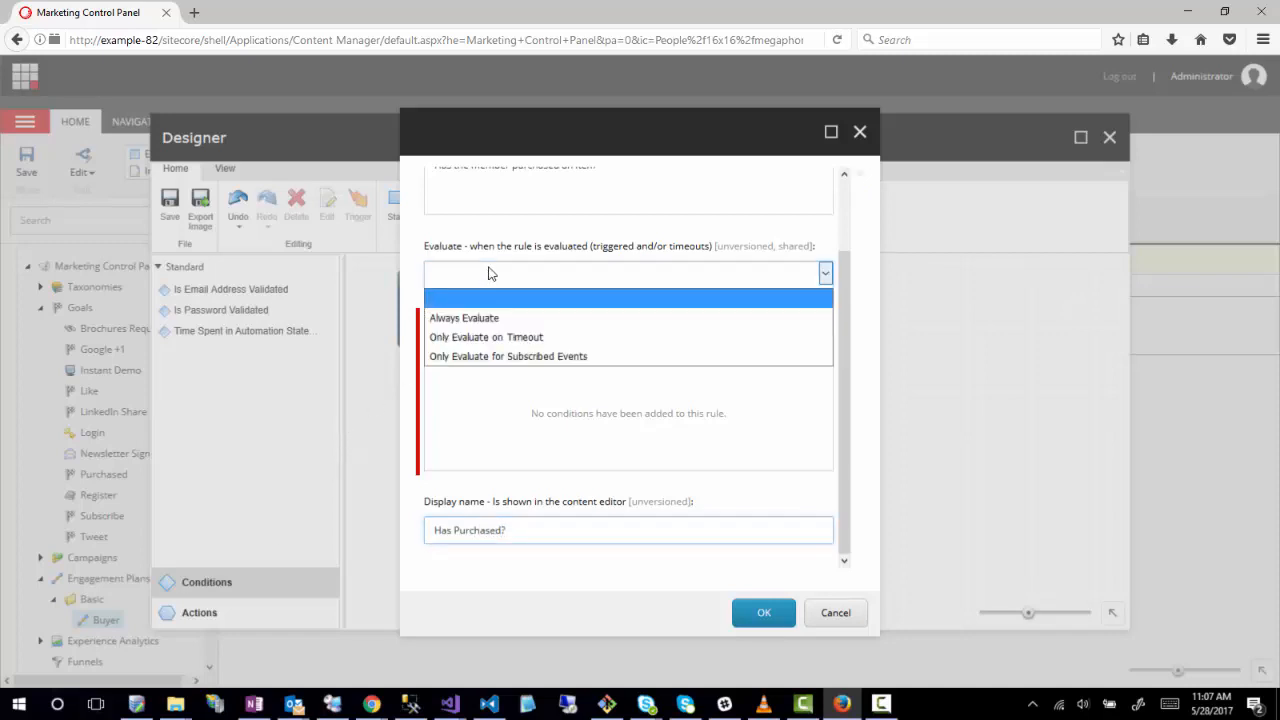
click(473, 336)
click(484, 284)
click(478, 318)
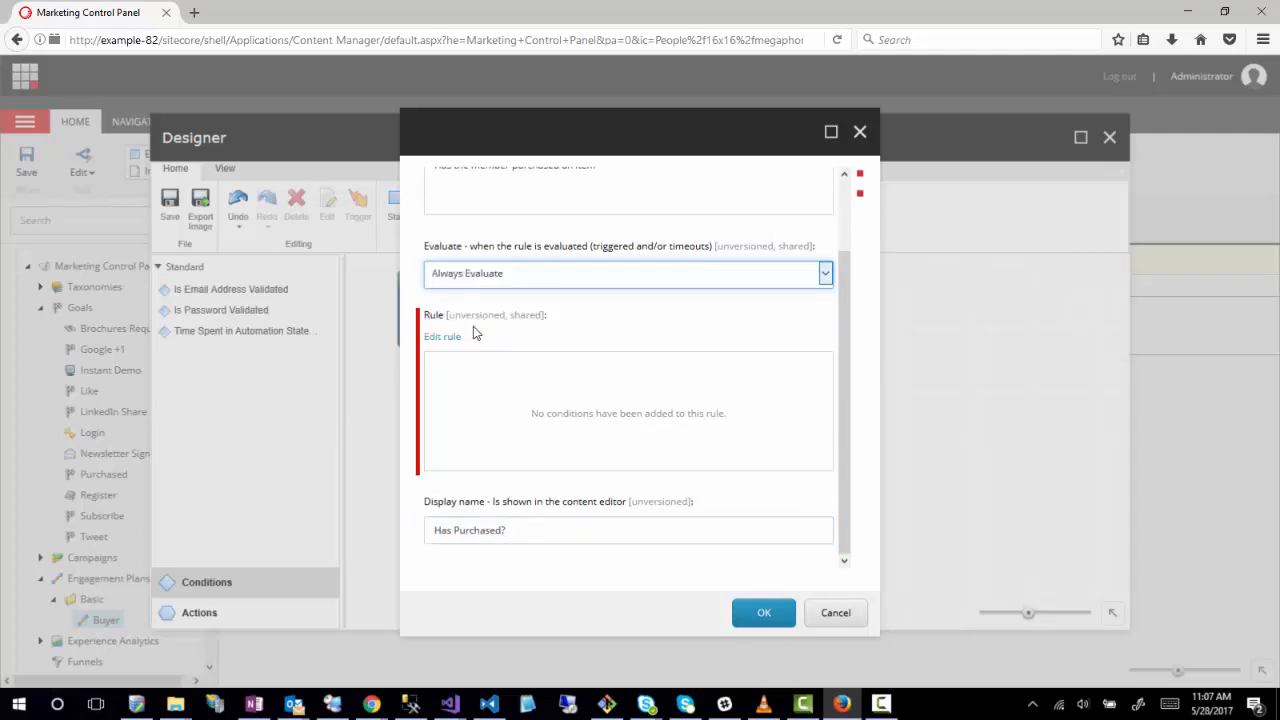
click(531, 284)
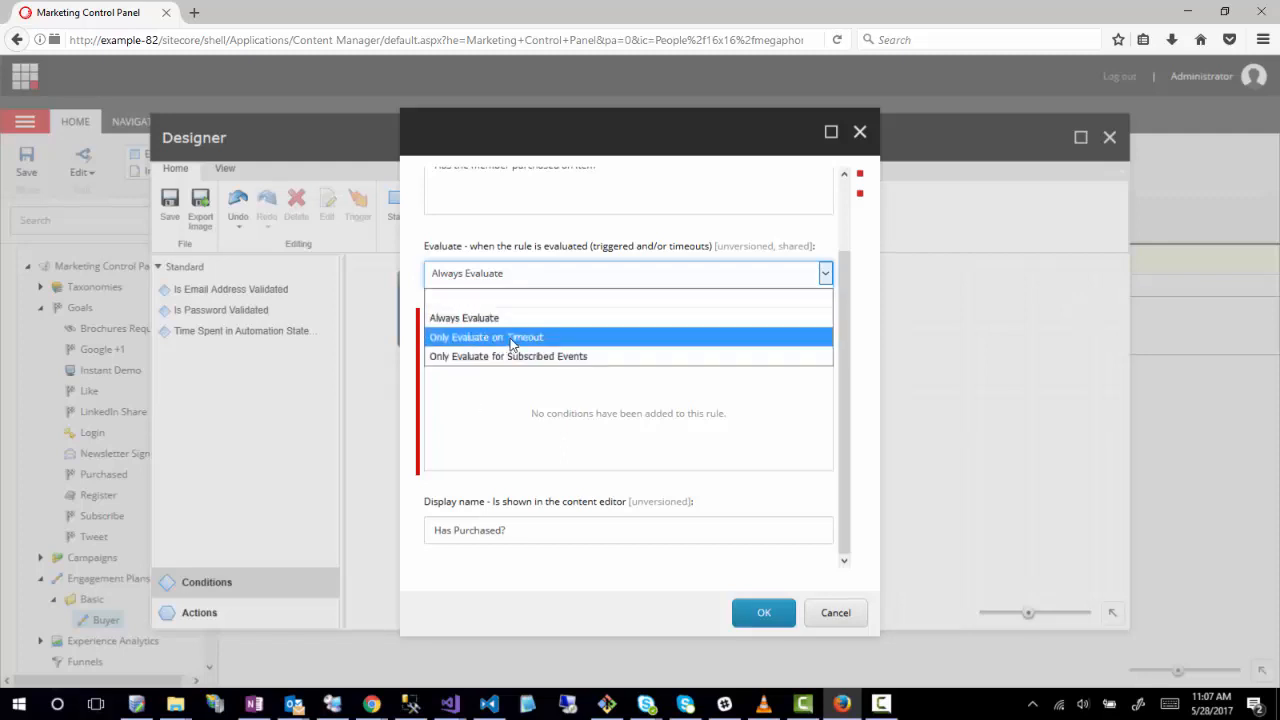
click(425, 284)
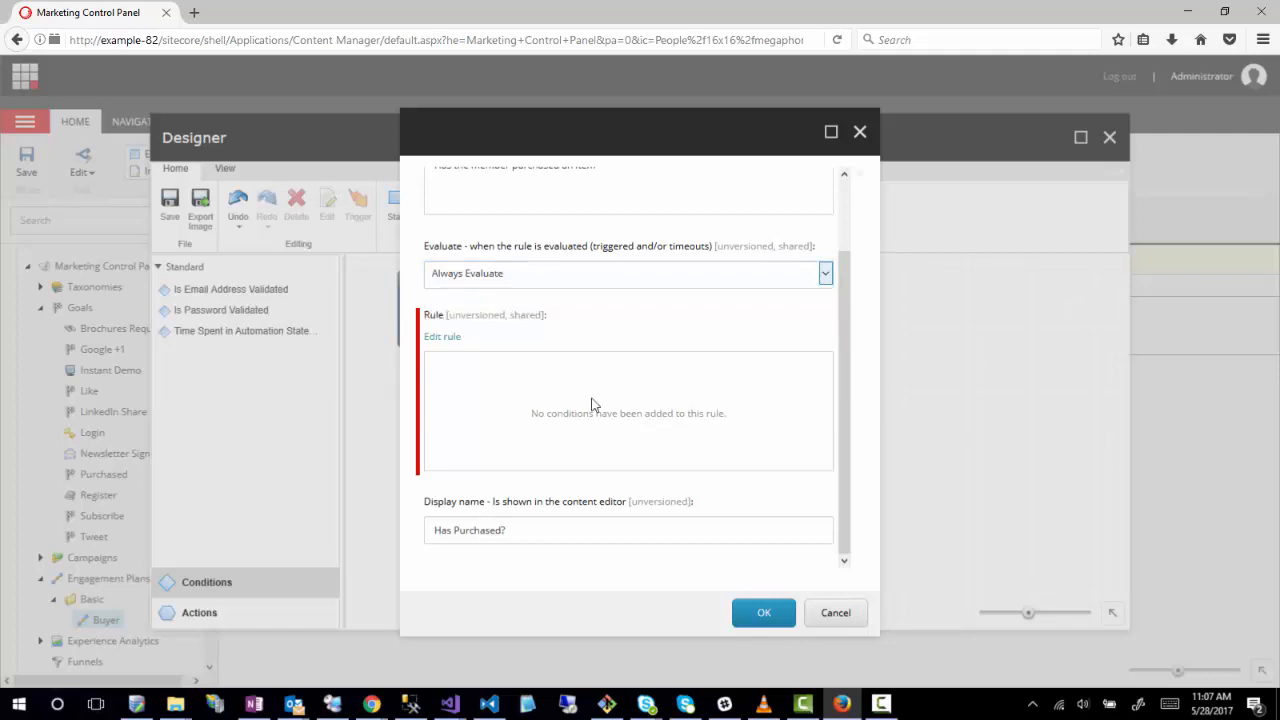
Step: Give the condition a rule requiring the Purchased goal to have been triggered during the current visit, and save the condition
click(447, 340)
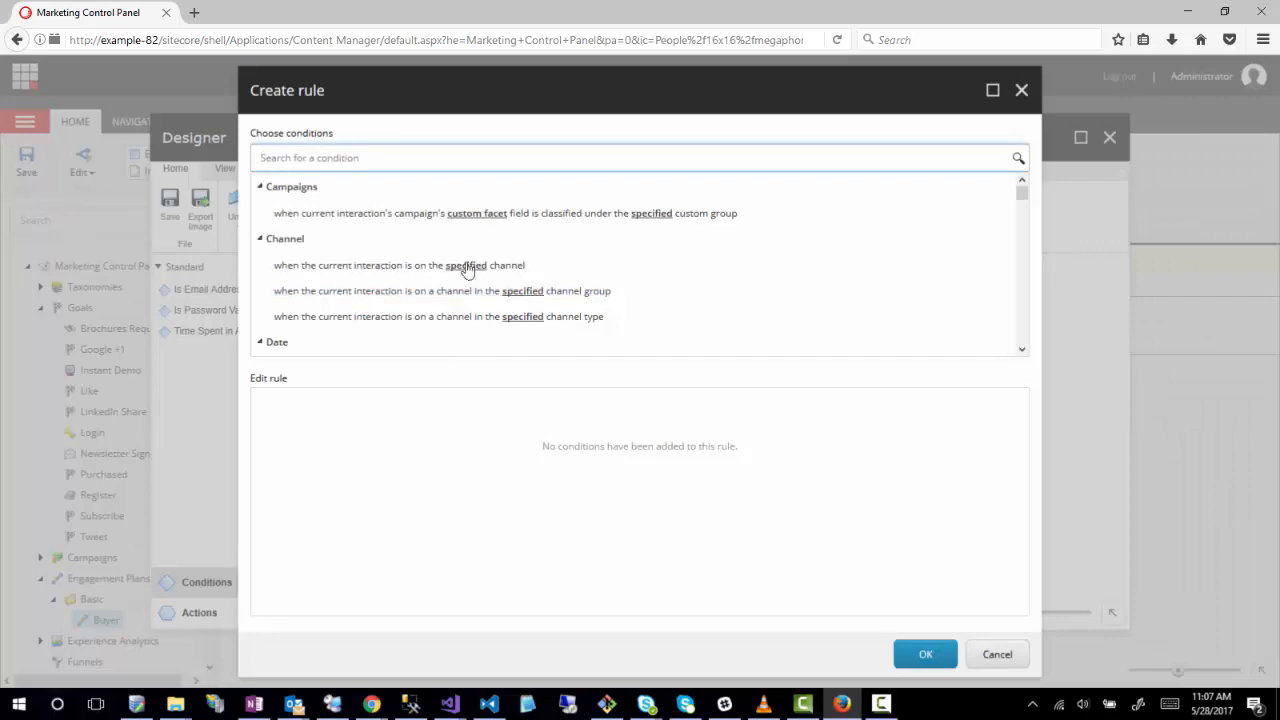
scroll(483, 263, down, 3)
scroll(483, 263, down, 12)
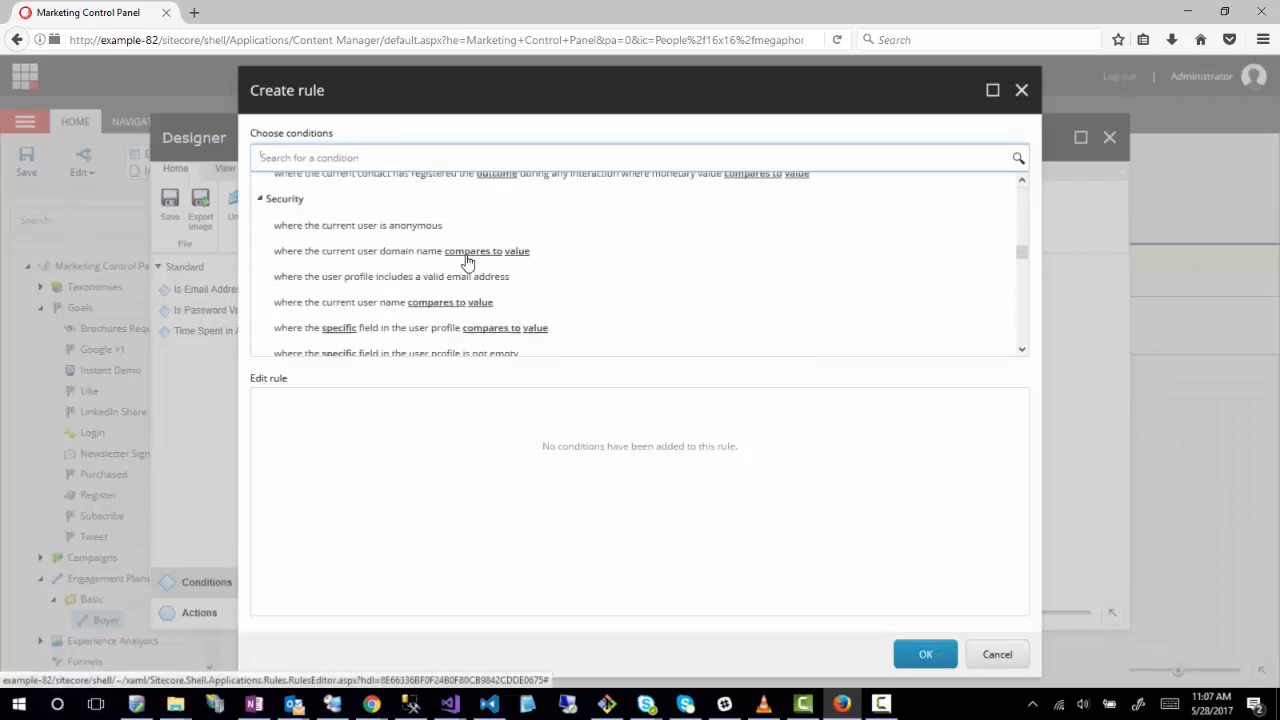
scroll(467, 262, down, 10)
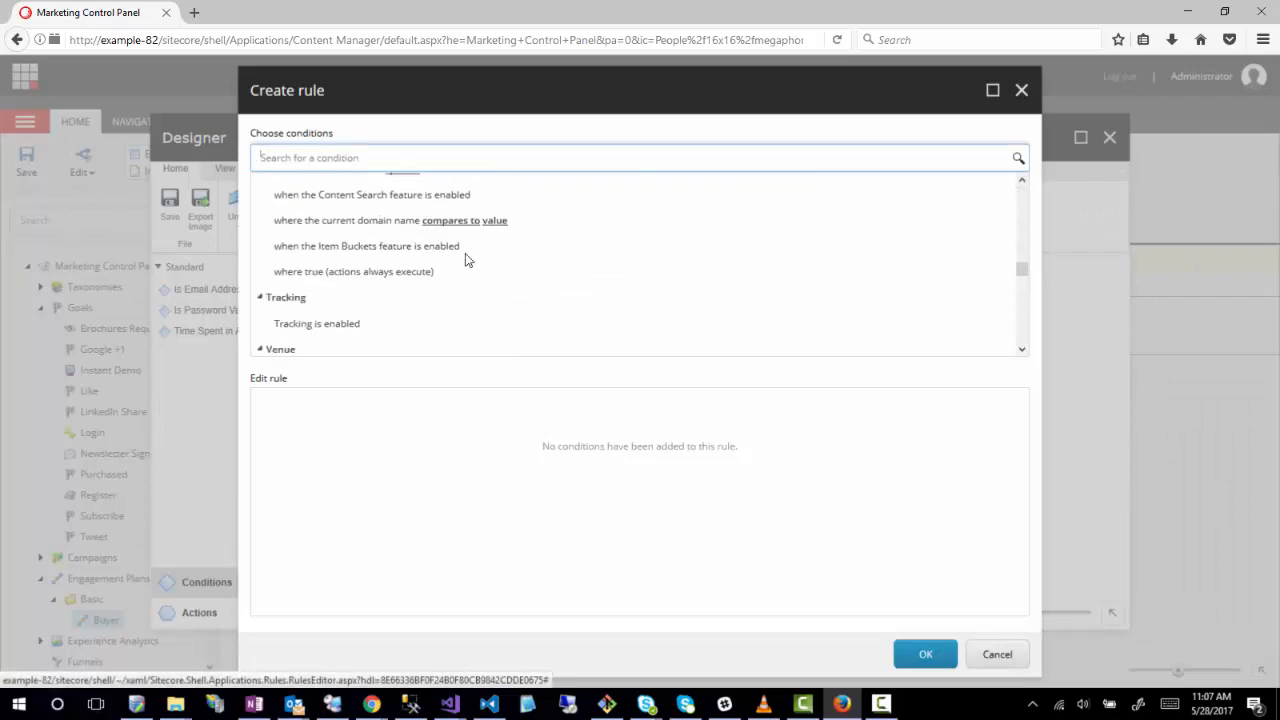
scroll(465, 260, down, 5)
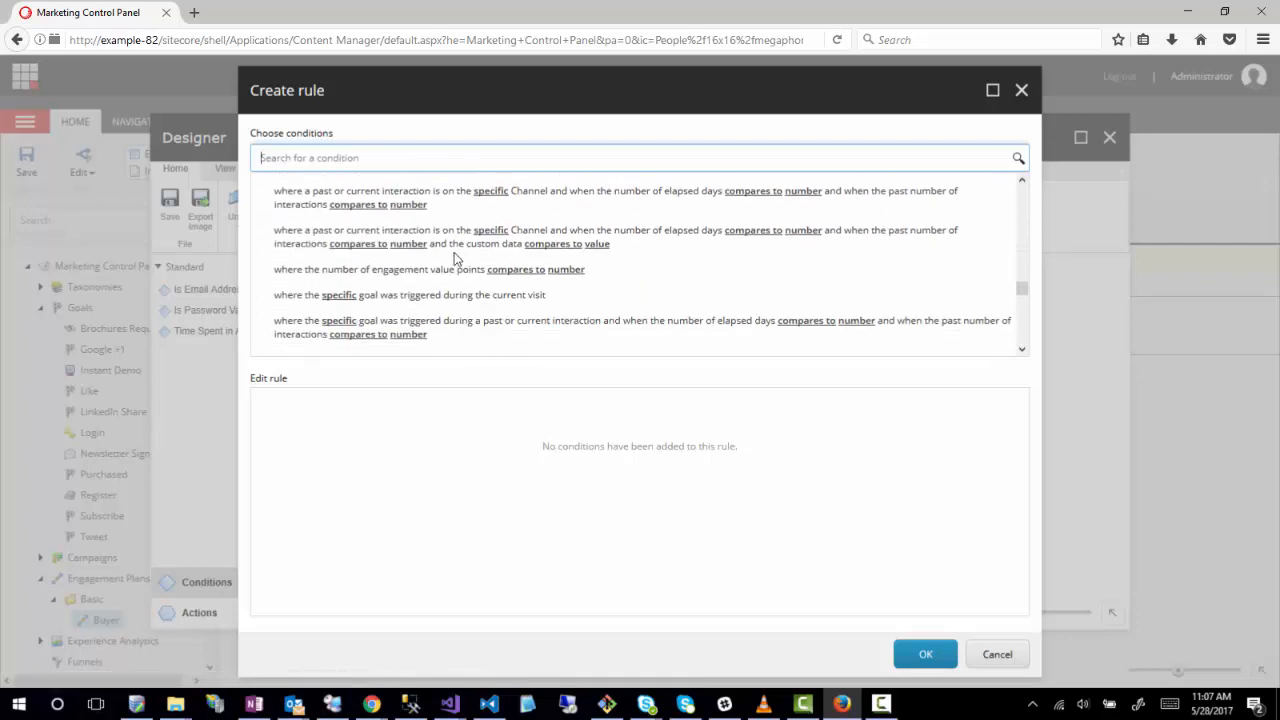
click(387, 298)
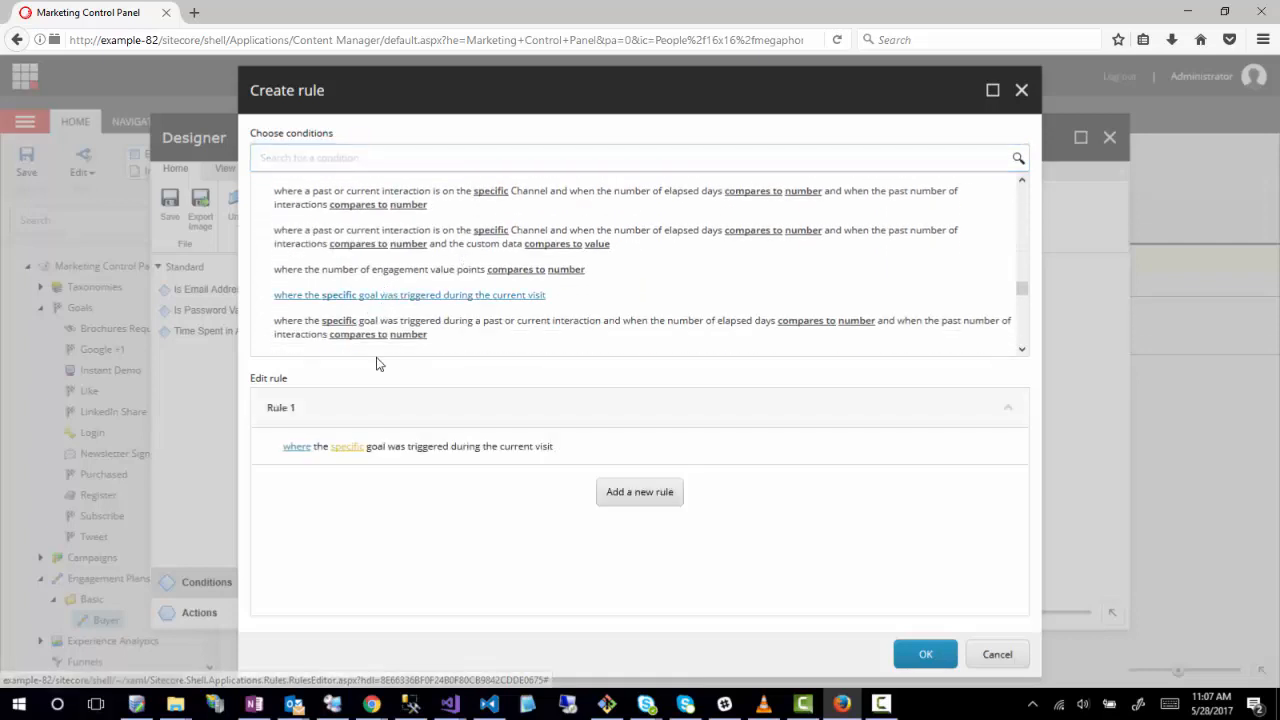
click(346, 447)
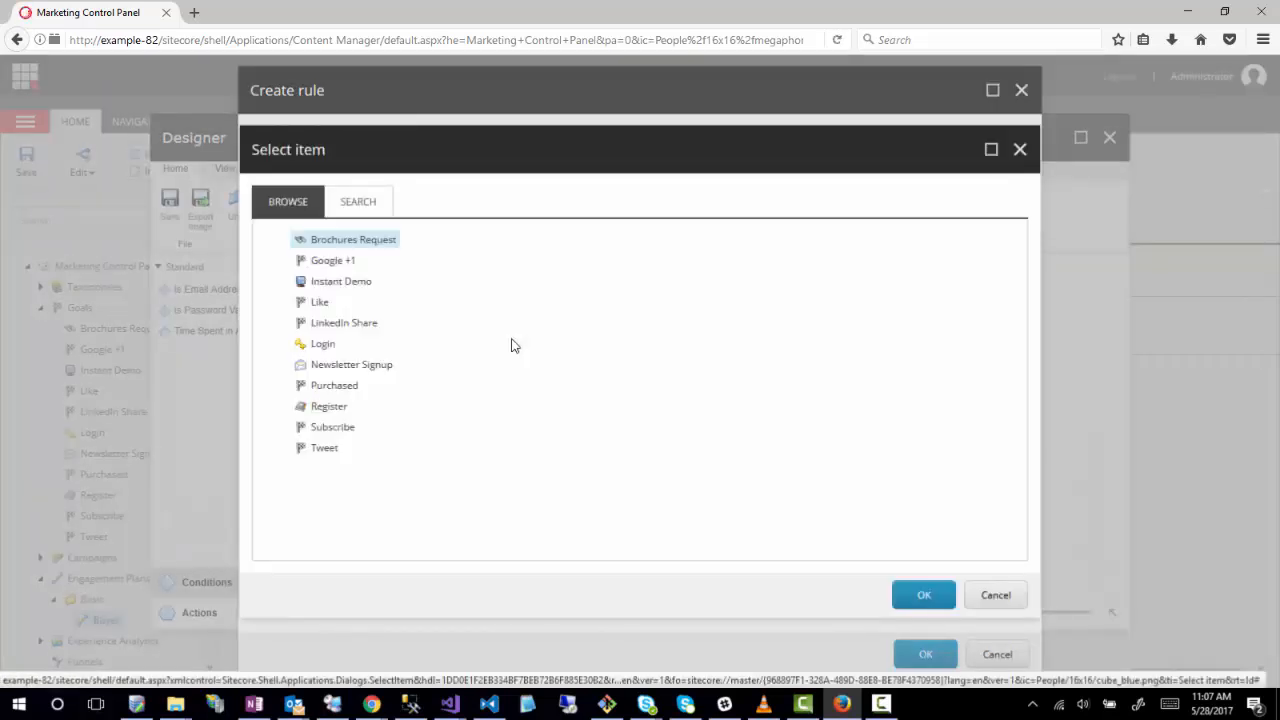
click(337, 387)
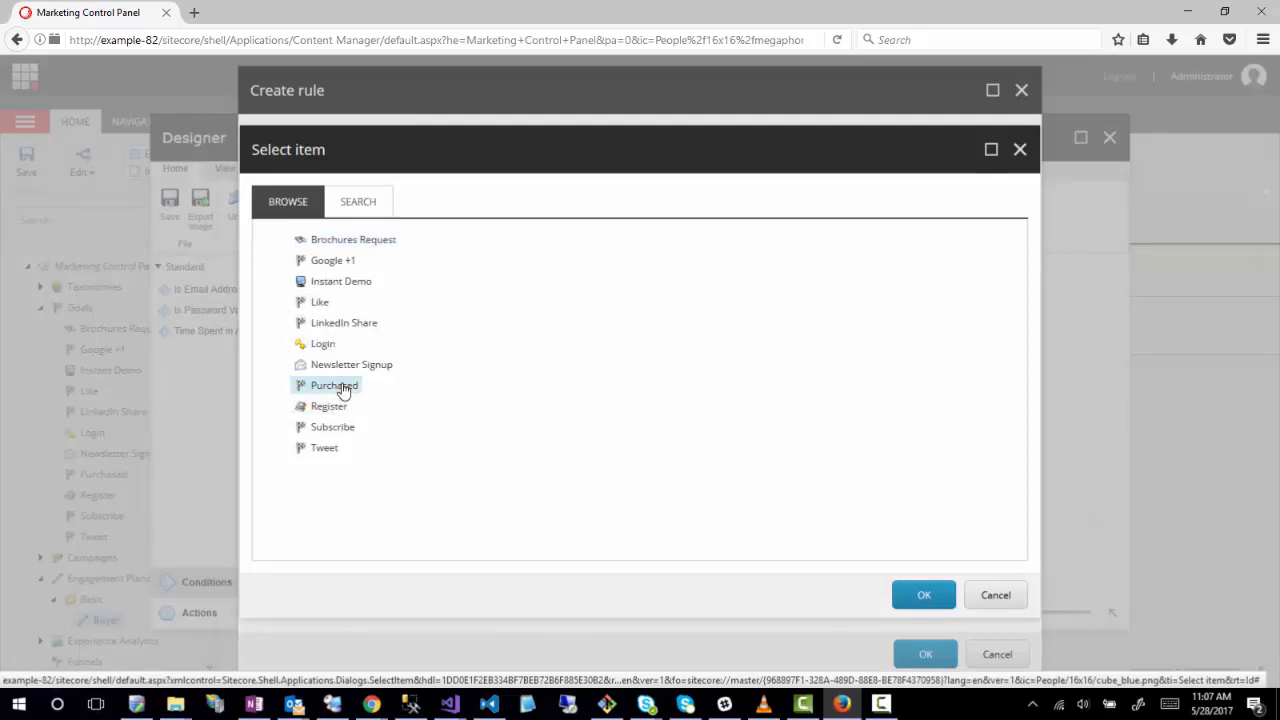
click(907, 598)
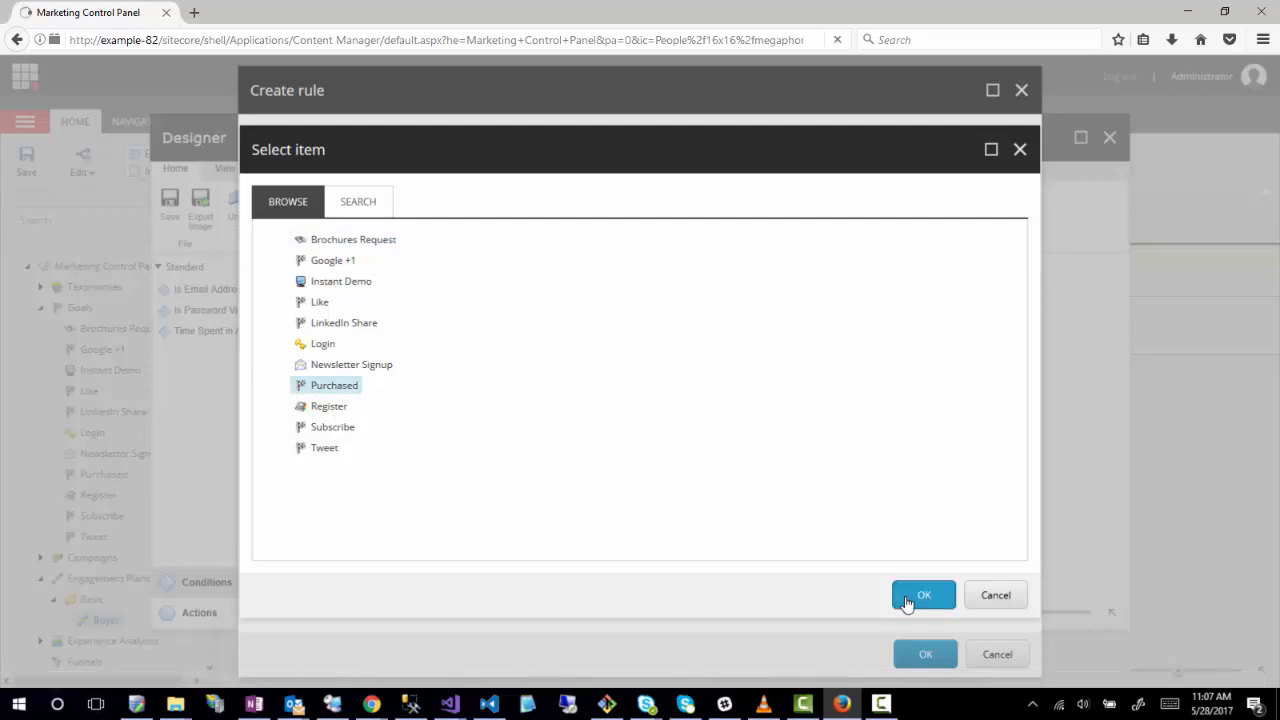
click(925, 654)
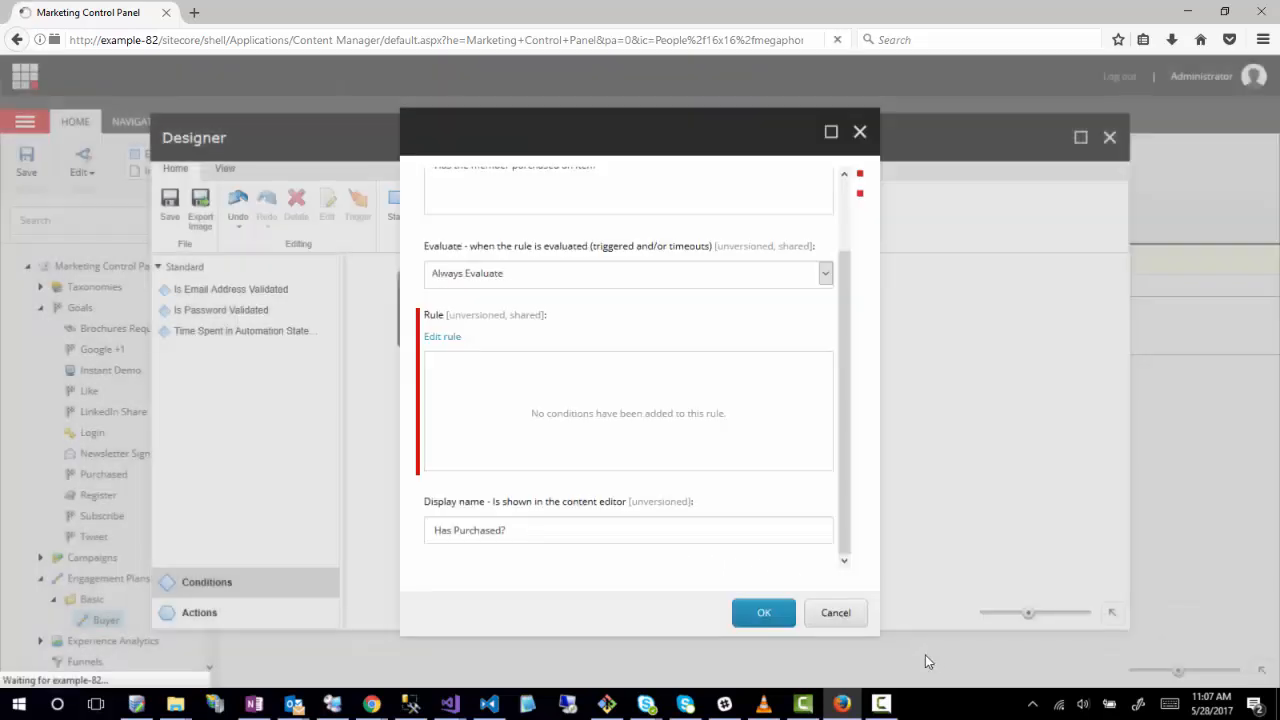
click(757, 614)
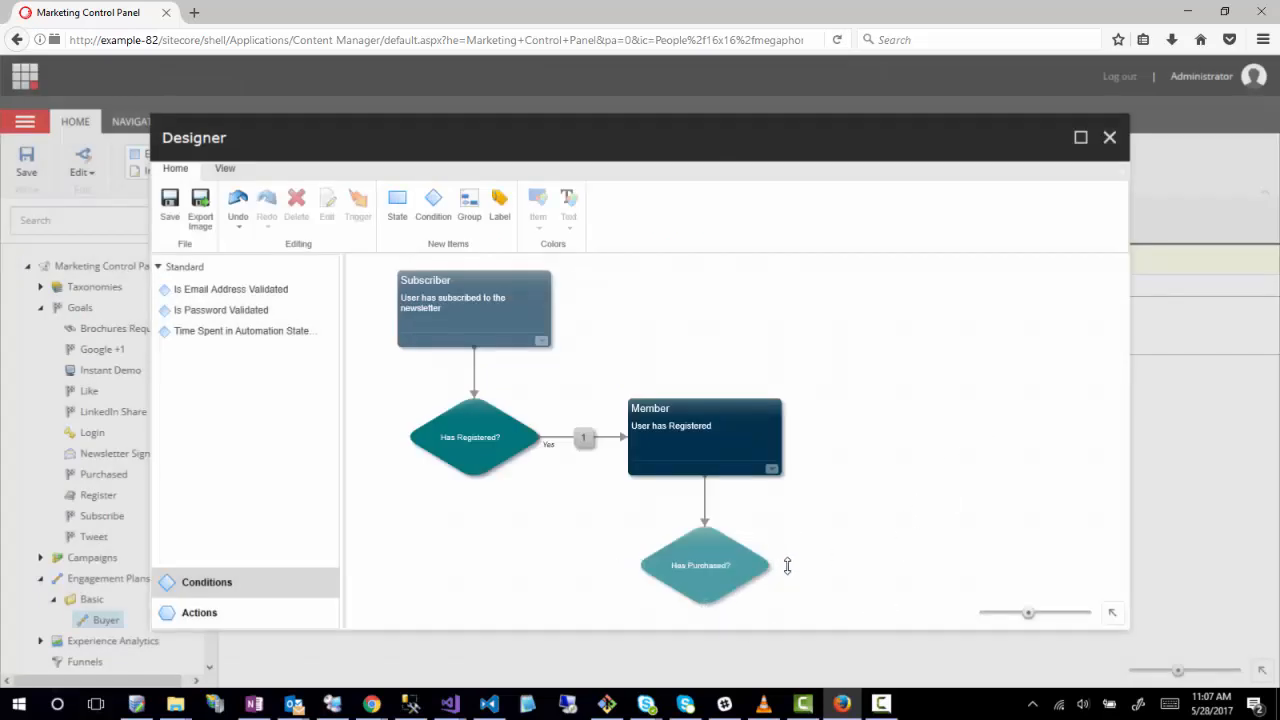
Step: Add a state on the Has Purchased? condition's Yes branch with the description "The user has purchased an item" and the display name "Buyer"
mouse_move(787, 565)
click(786, 566)
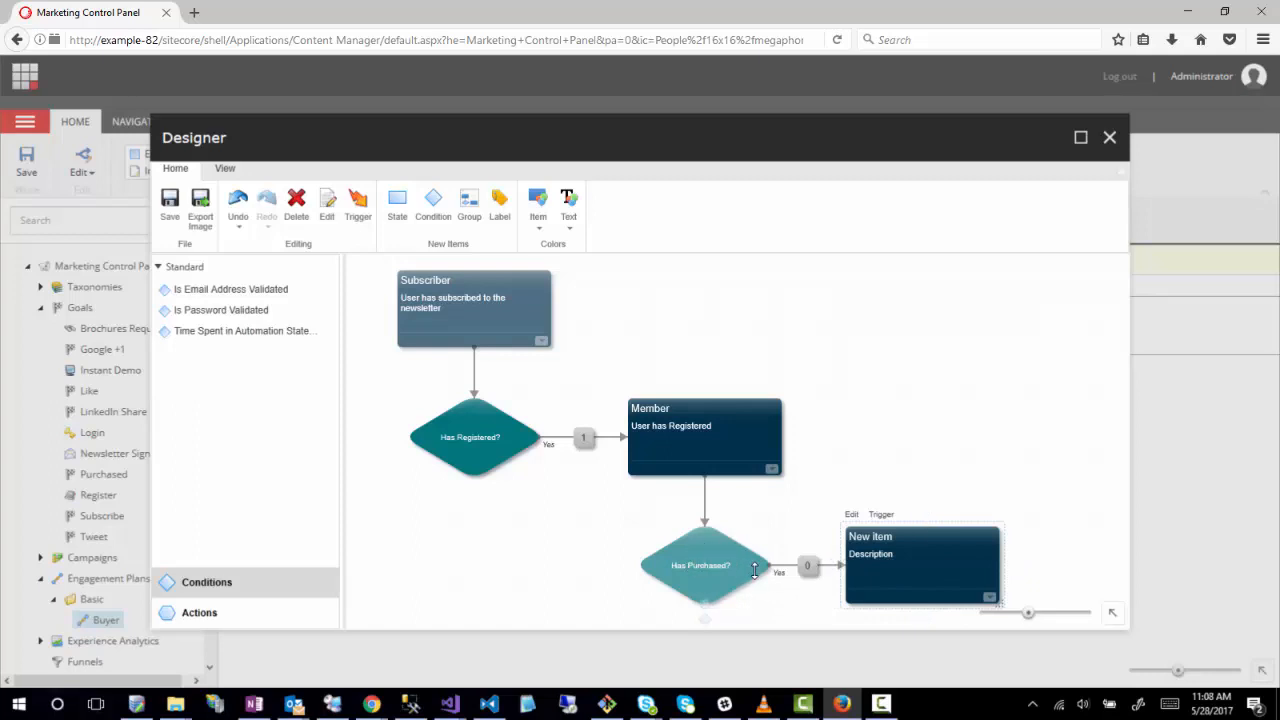
double_click(971, 571)
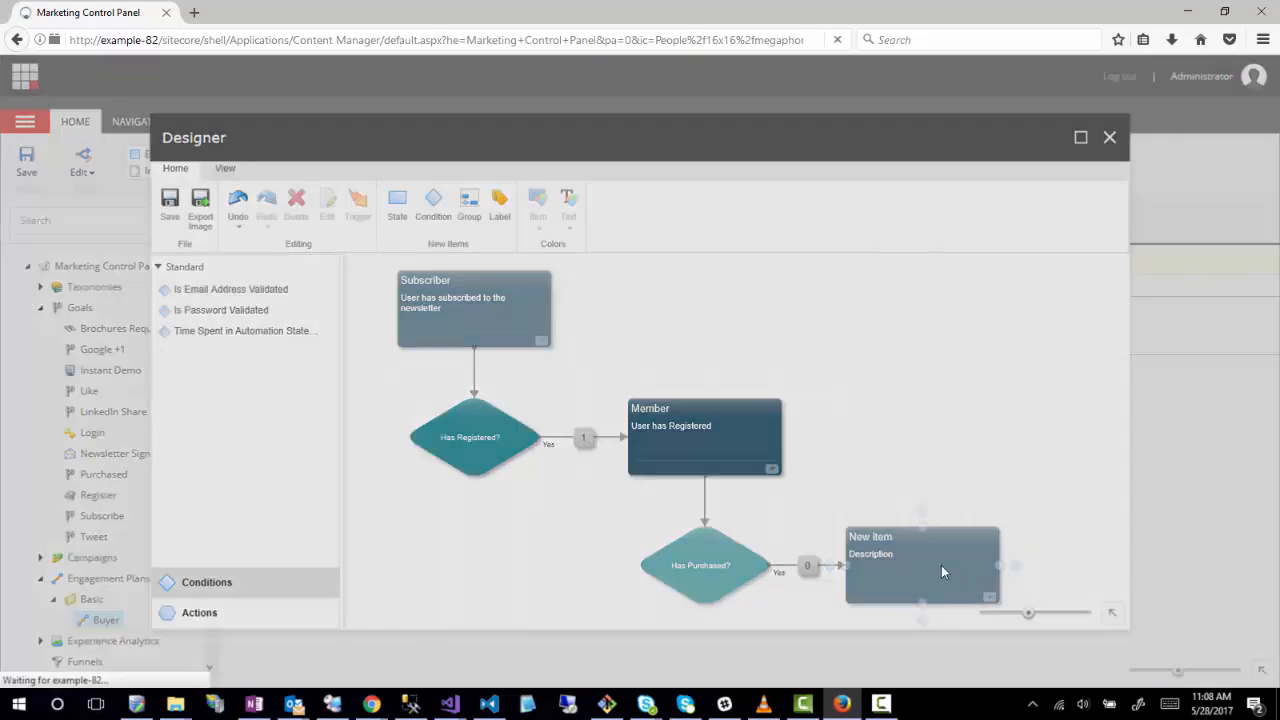
drag(505, 257, 227, 214)
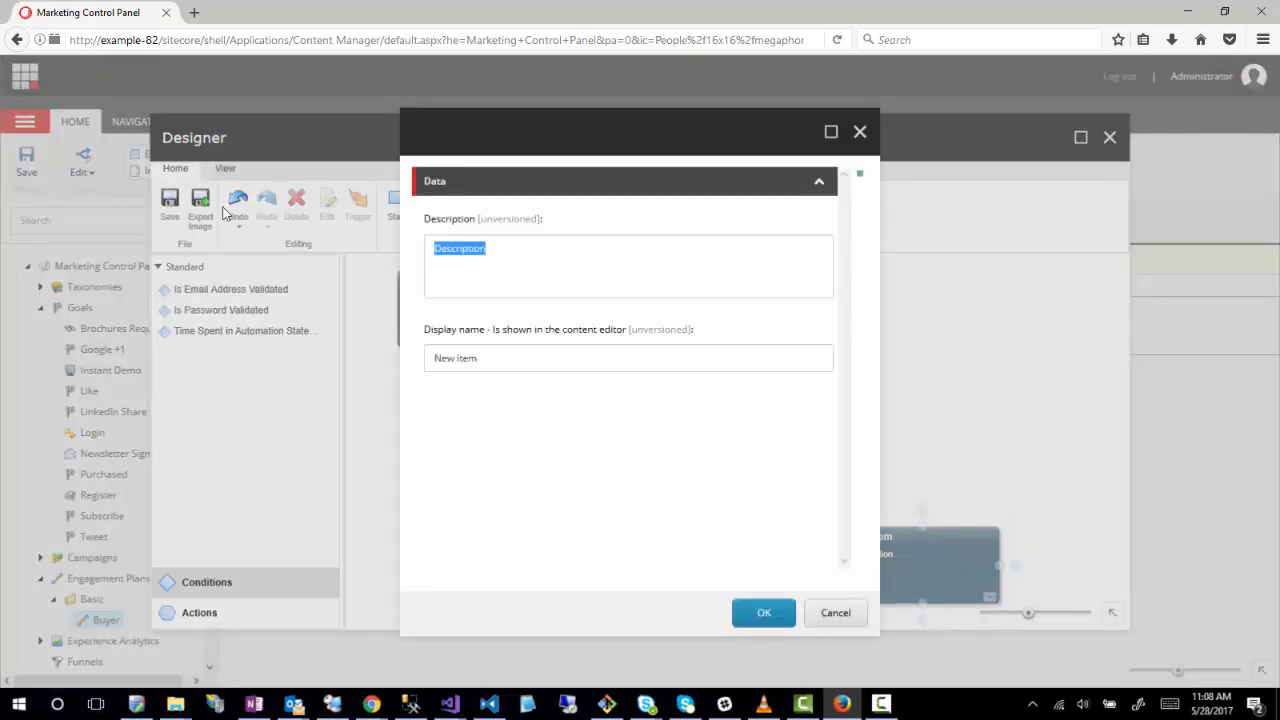
text(The user has purchased an item)
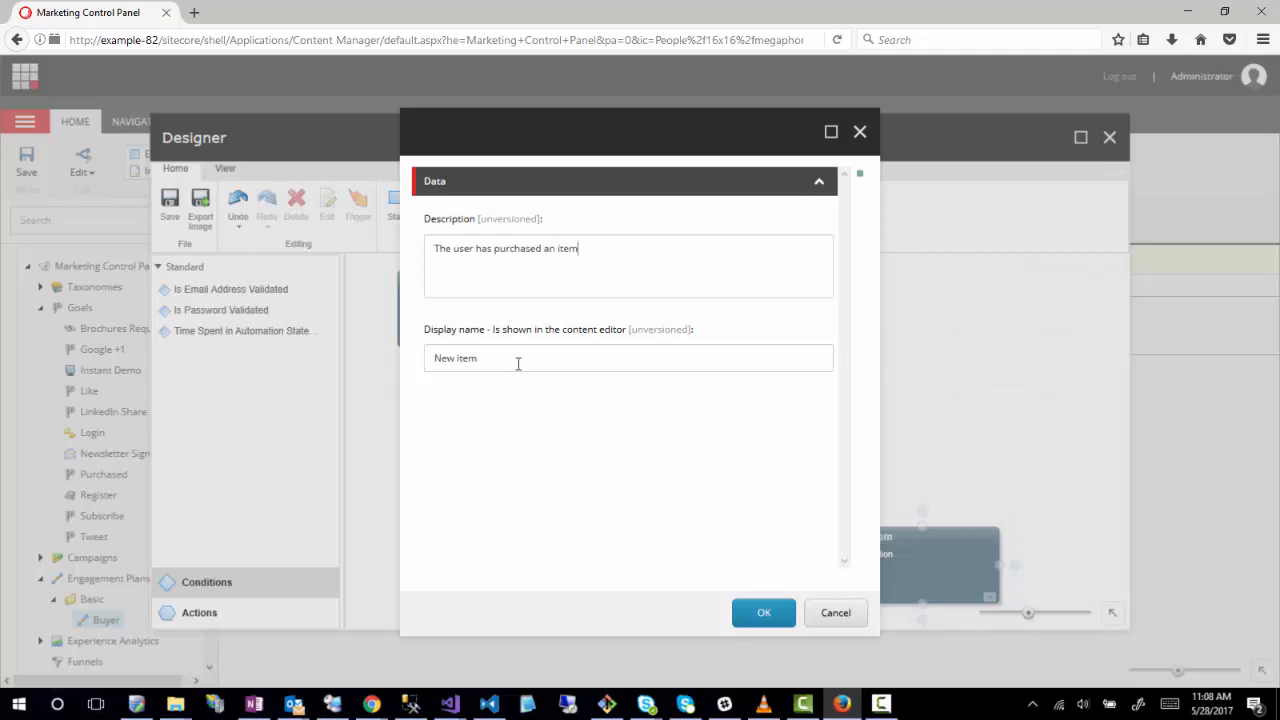
drag(580, 369, 248, 371)
text(Buyer)
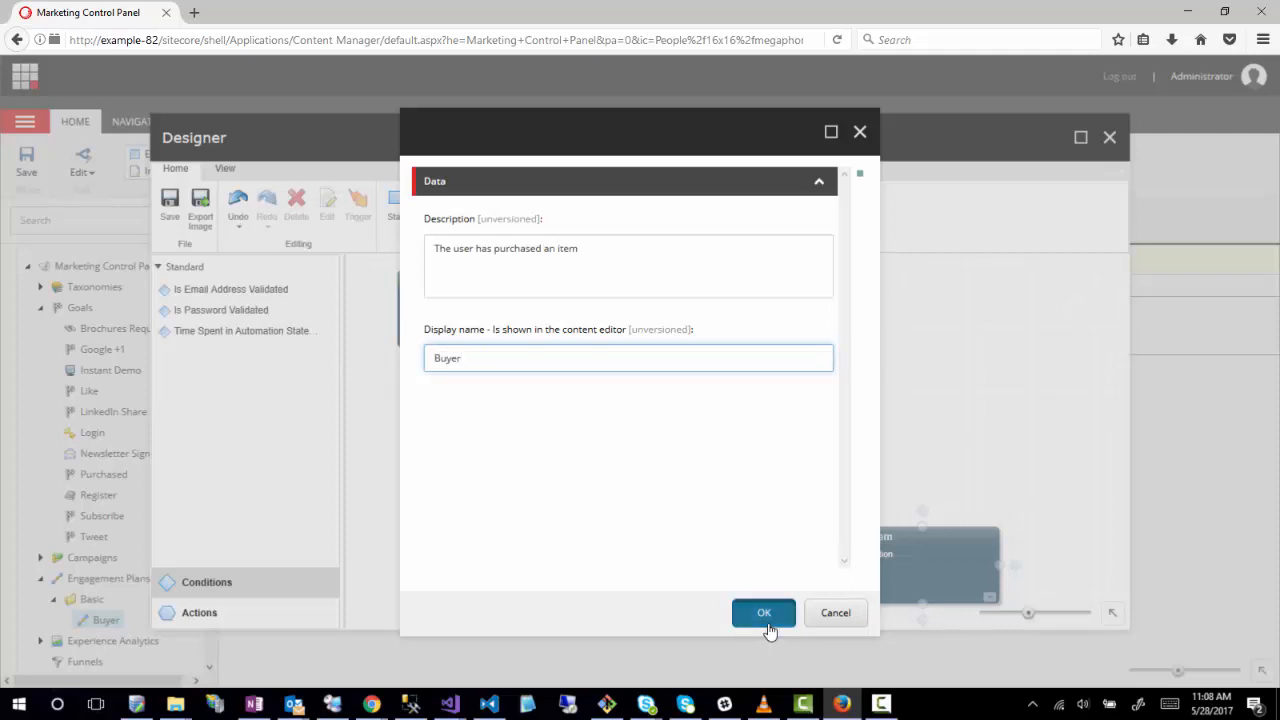
click(768, 627)
Step: Save the plan, and add the Move Visitor to Another State action to the Yes connection between Has Purchased? and the Buyer state
mouse_move(808, 572)
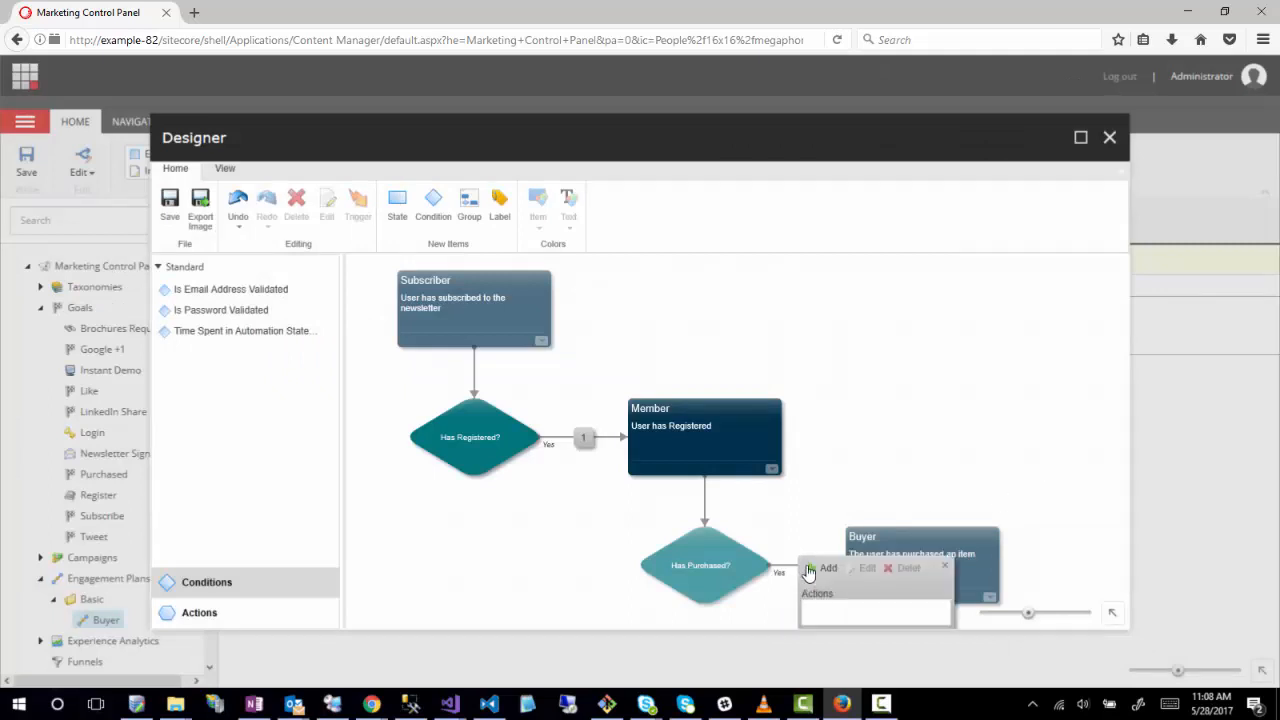
click(889, 432)
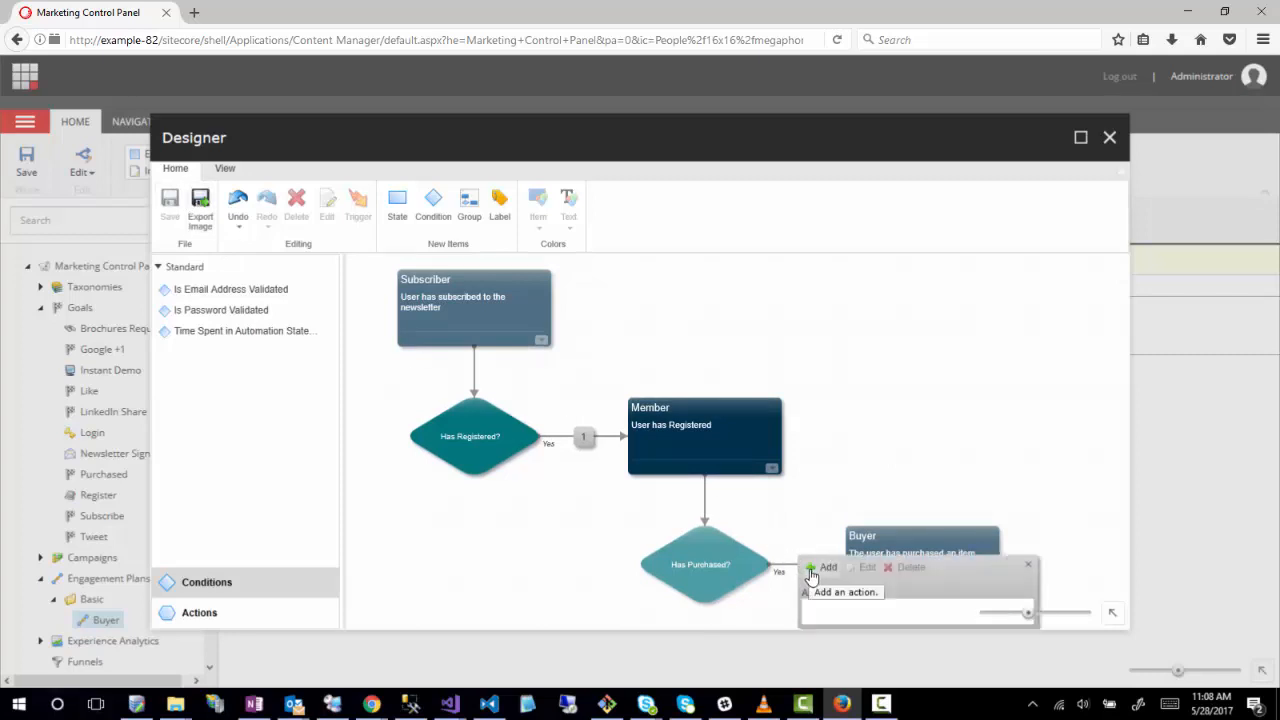
click(811, 576)
double_click(962, 469)
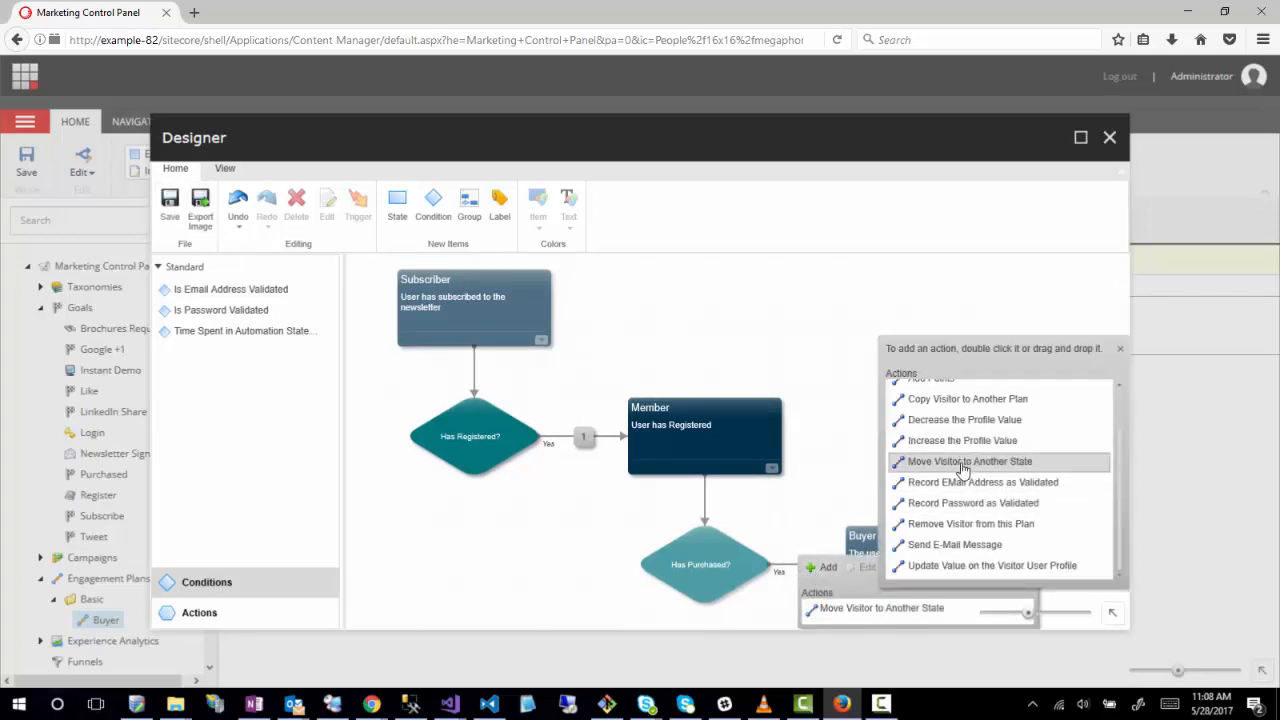
Step: Set Subscriber under Buyer as the target state of the new Move Visitor to Another State action
click(808, 608)
click(866, 570)
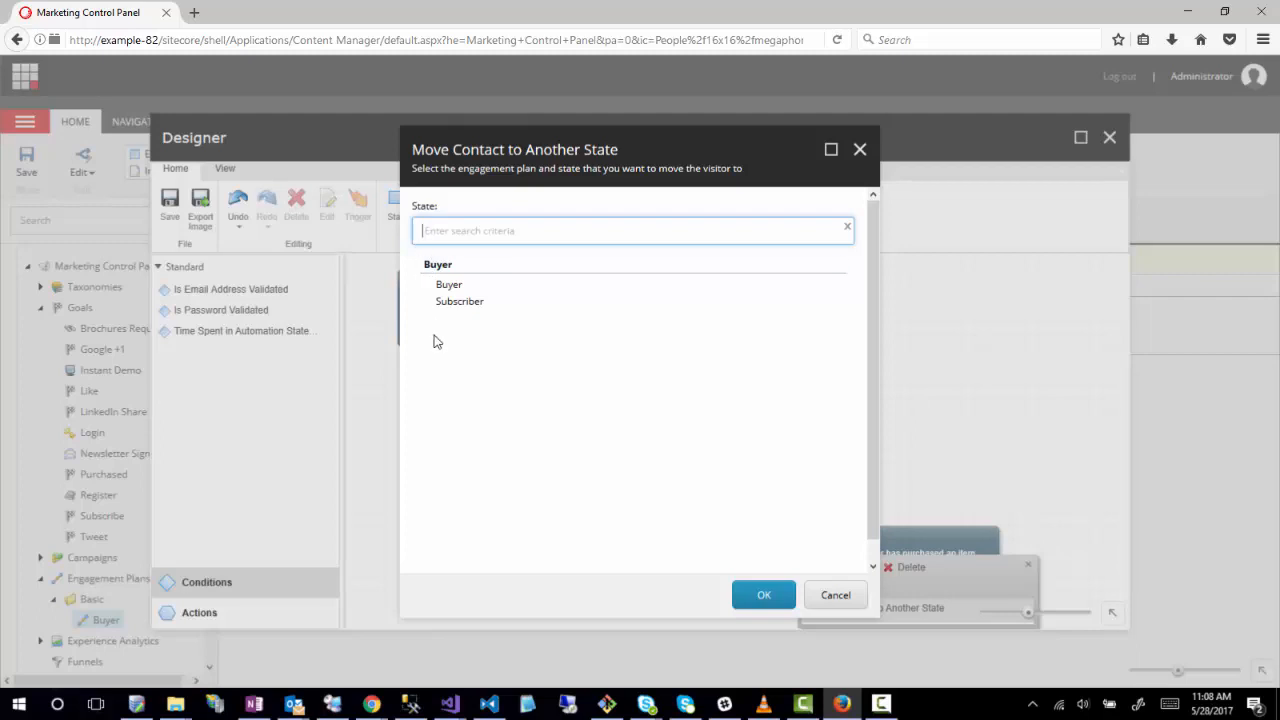
click(464, 301)
click(764, 595)
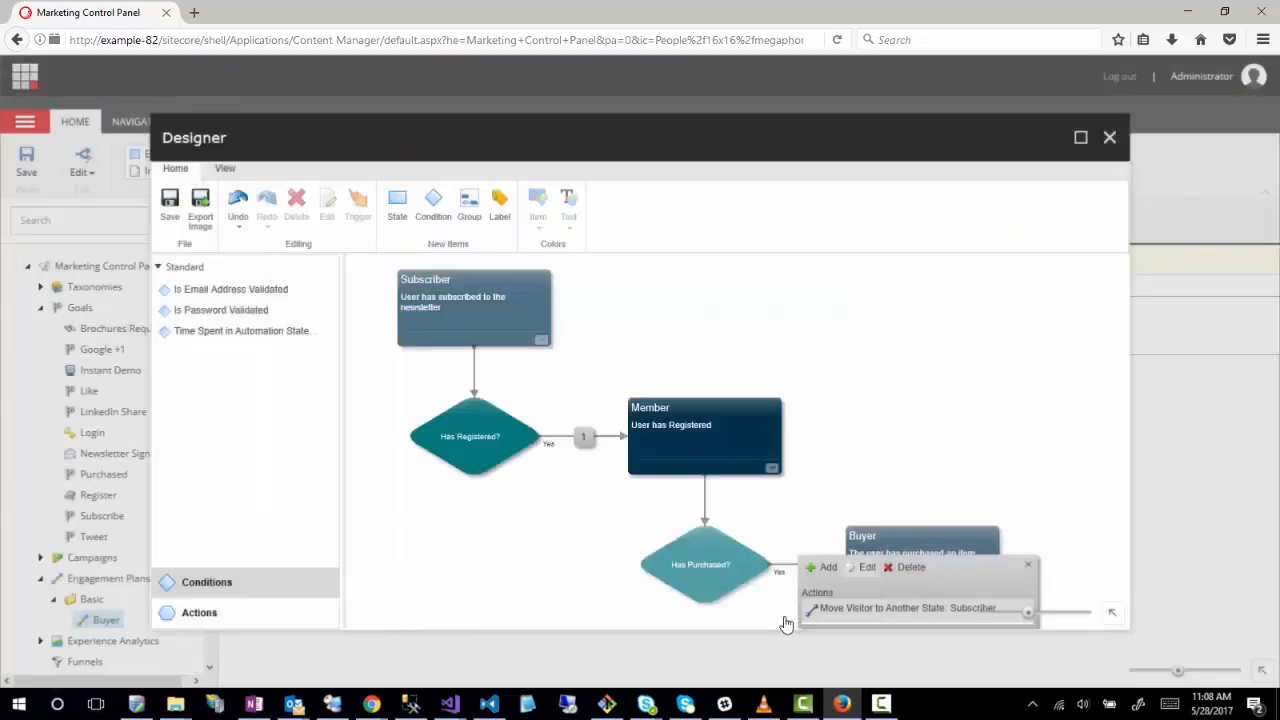
click(1030, 497)
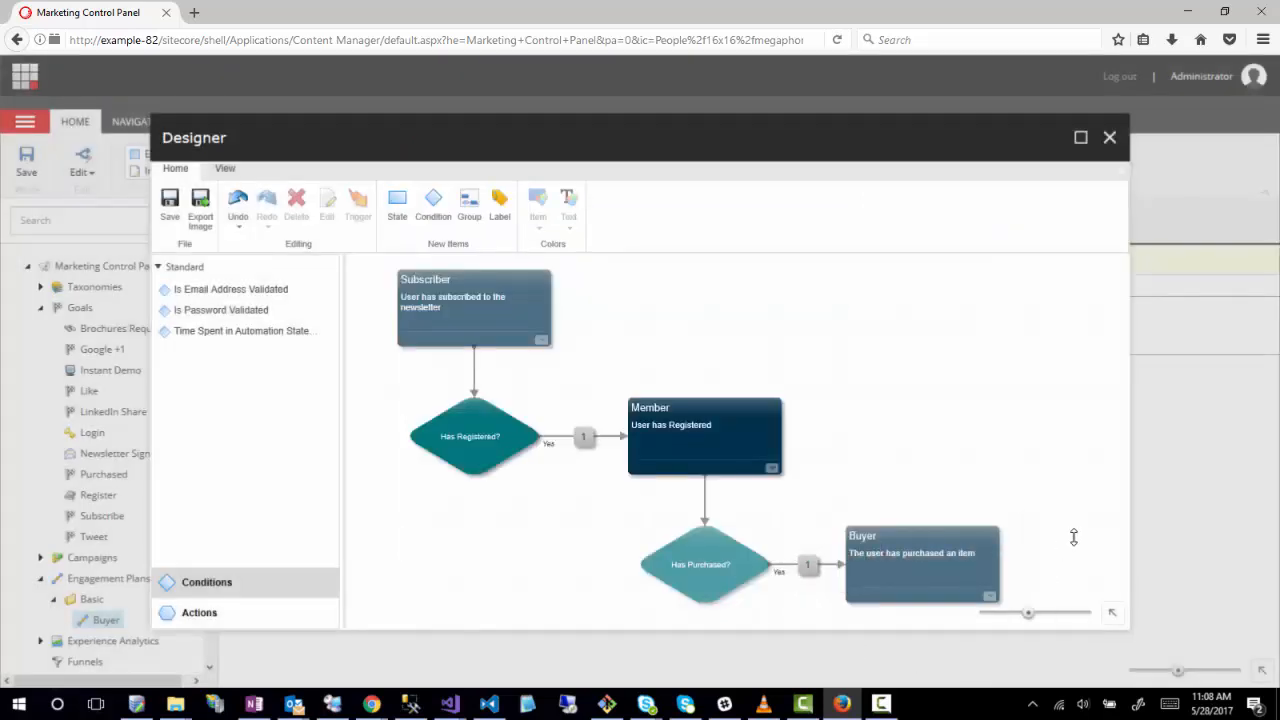
Step: Move the Buyer state farther away from the Has Purchased? condition to lengthen their connection
drag(1046, 544, 1005, 524)
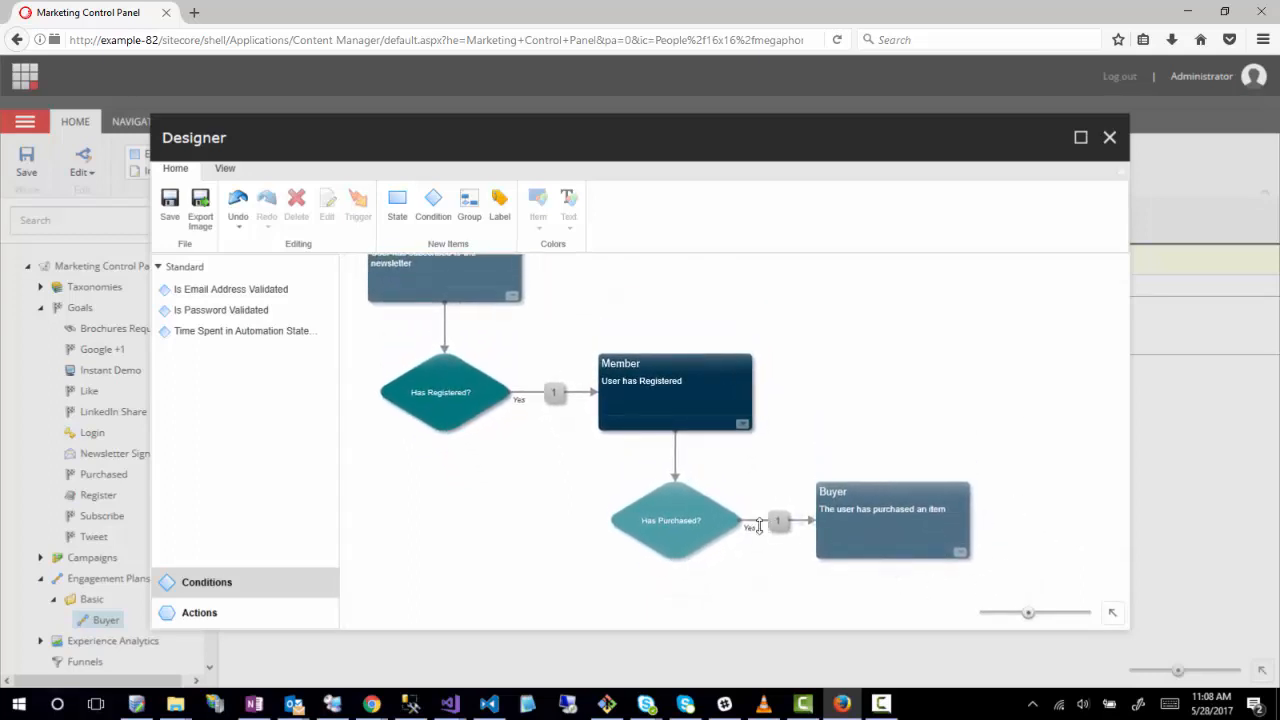
drag(893, 532, 940, 520)
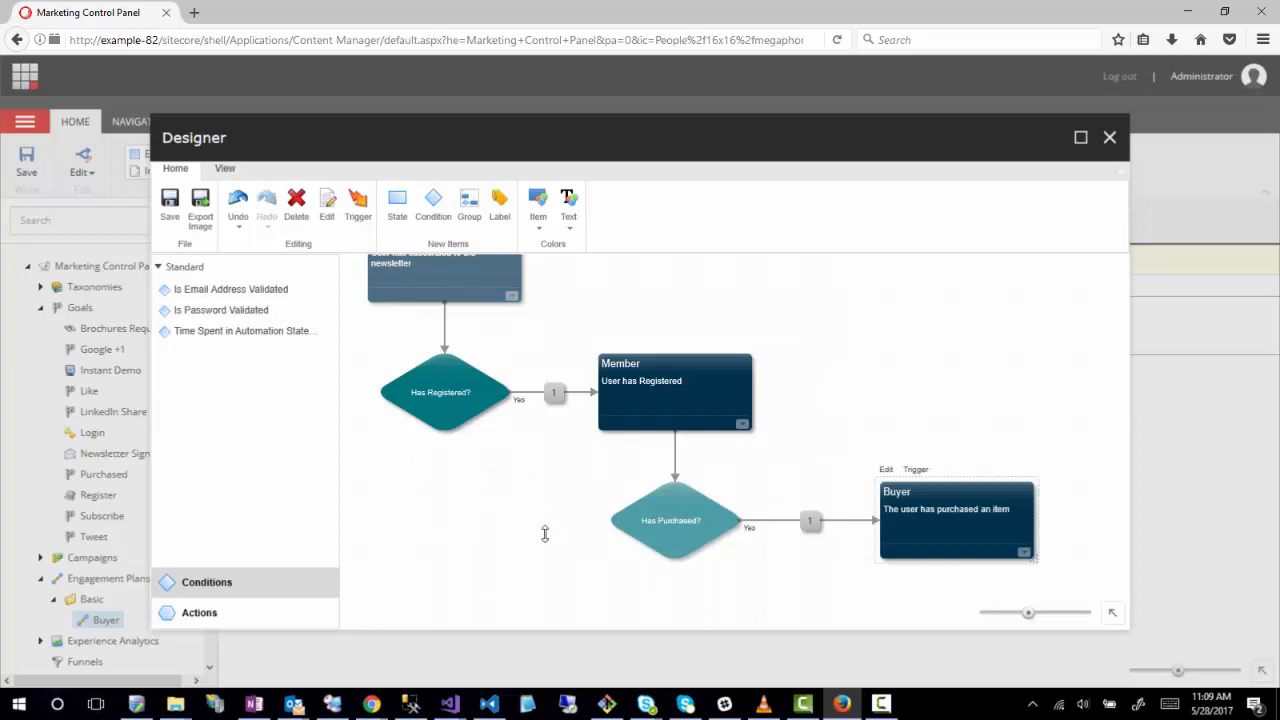
Step: Increase the number of days in the Member state's timeout date
click(742, 424)
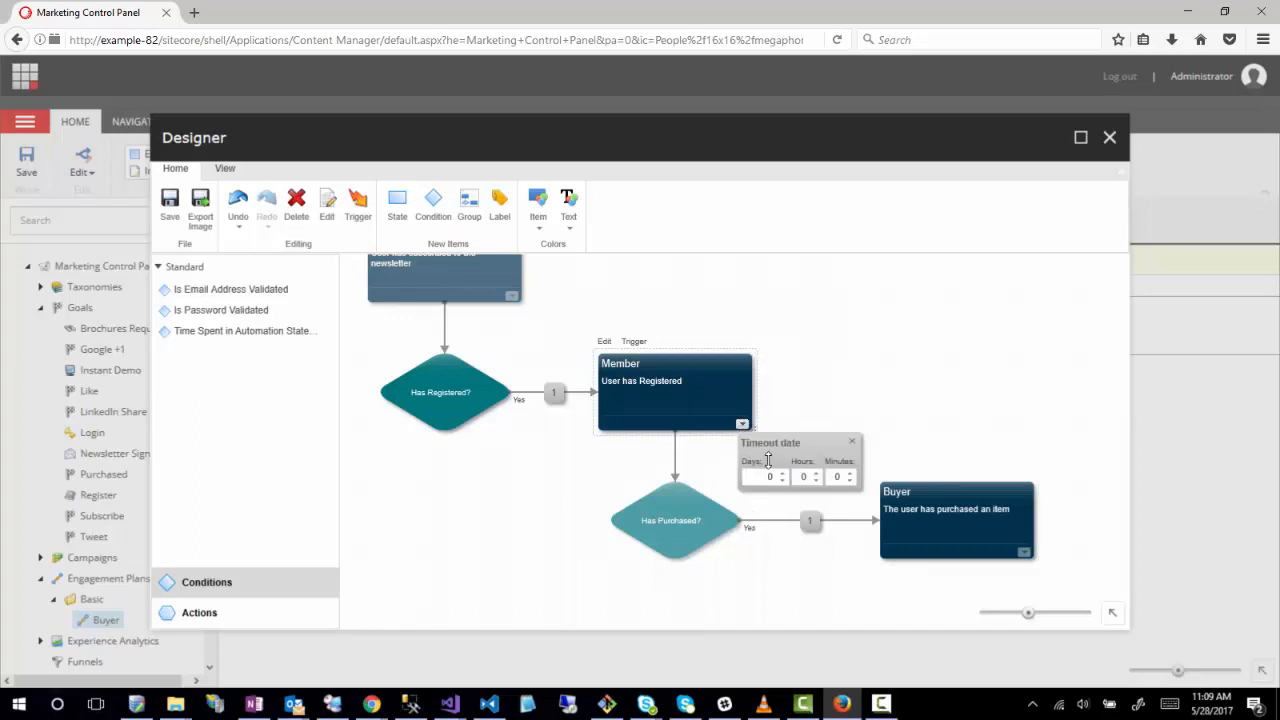
click(785, 473)
click(785, 473)
click(785, 473)
click(785, 473)
click(883, 350)
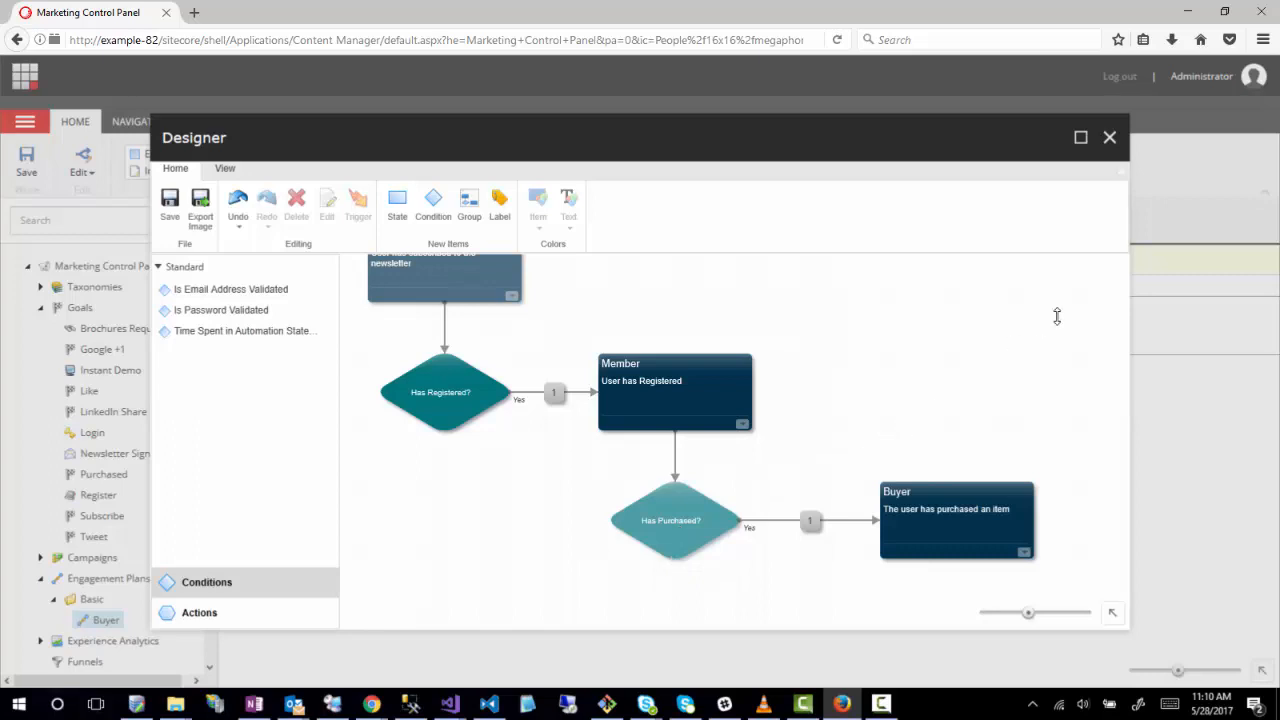
Step: Save the Buyer engagement plan and close the Designer
drag(855, 328, 943, 446)
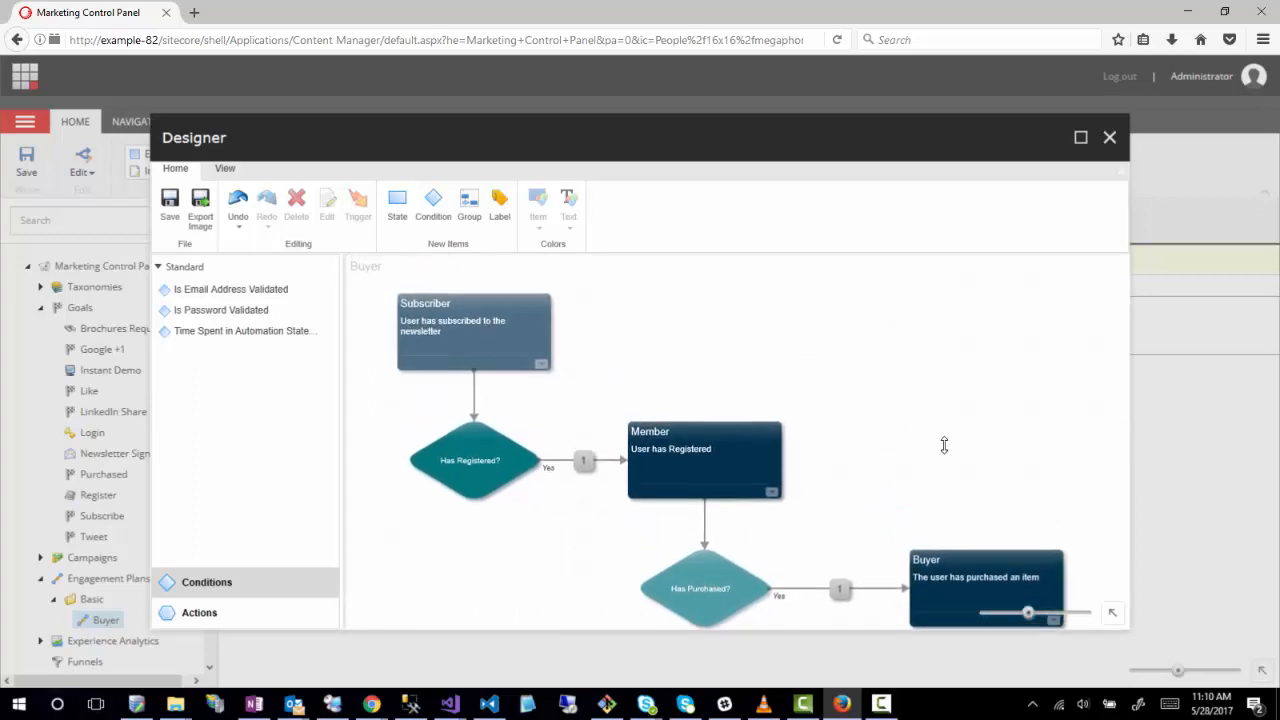
click(170, 205)
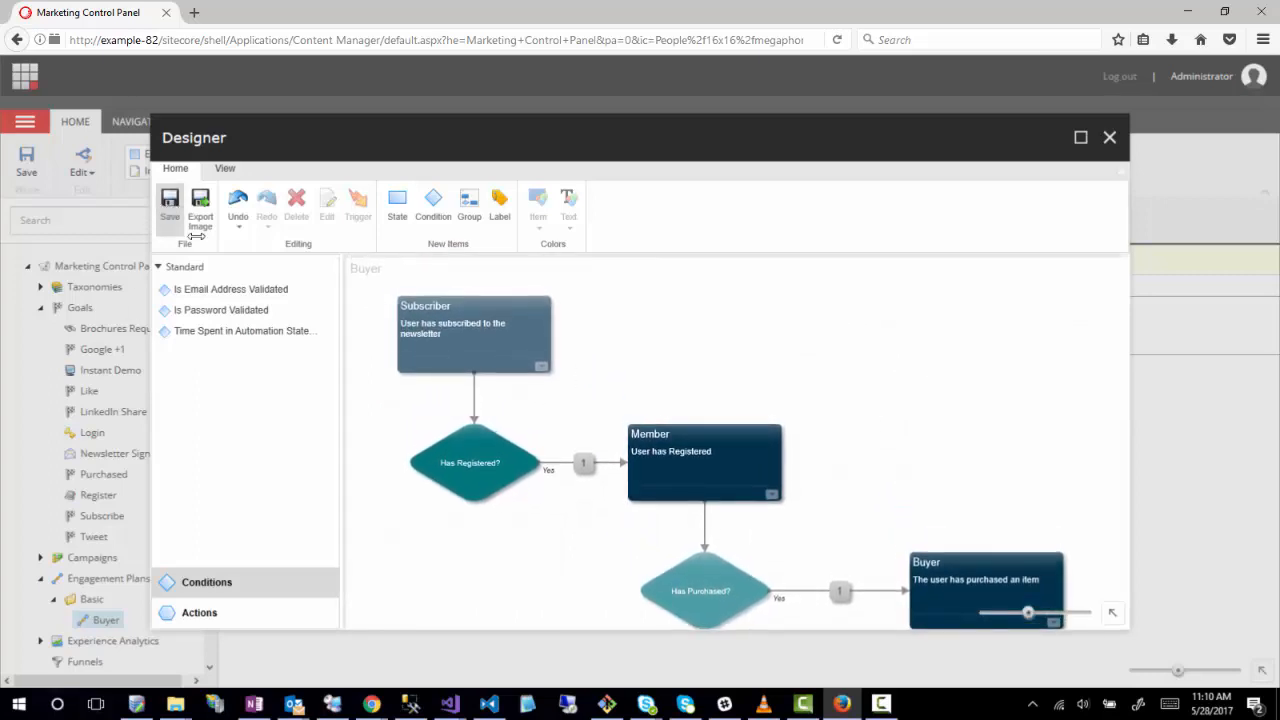
click(1110, 140)
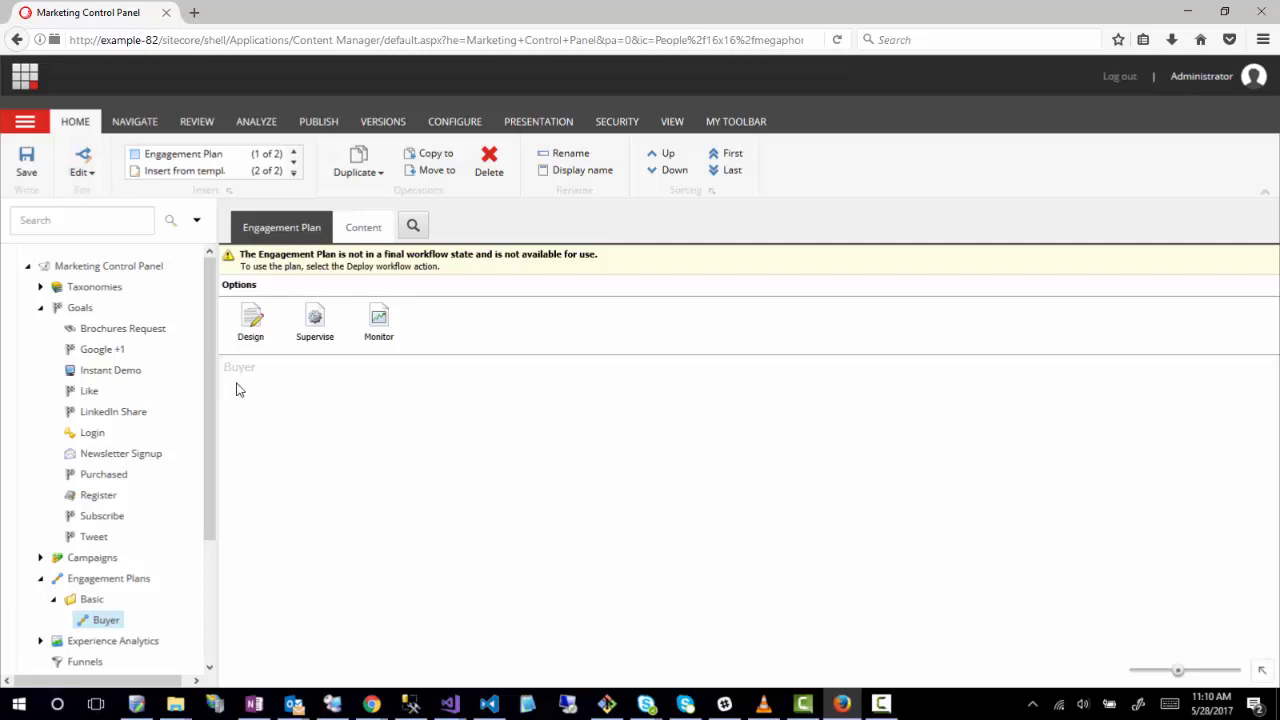
Step: Open the Buyer plan in the Supervisor and examine the contact figures for the Member state
click(103, 620)
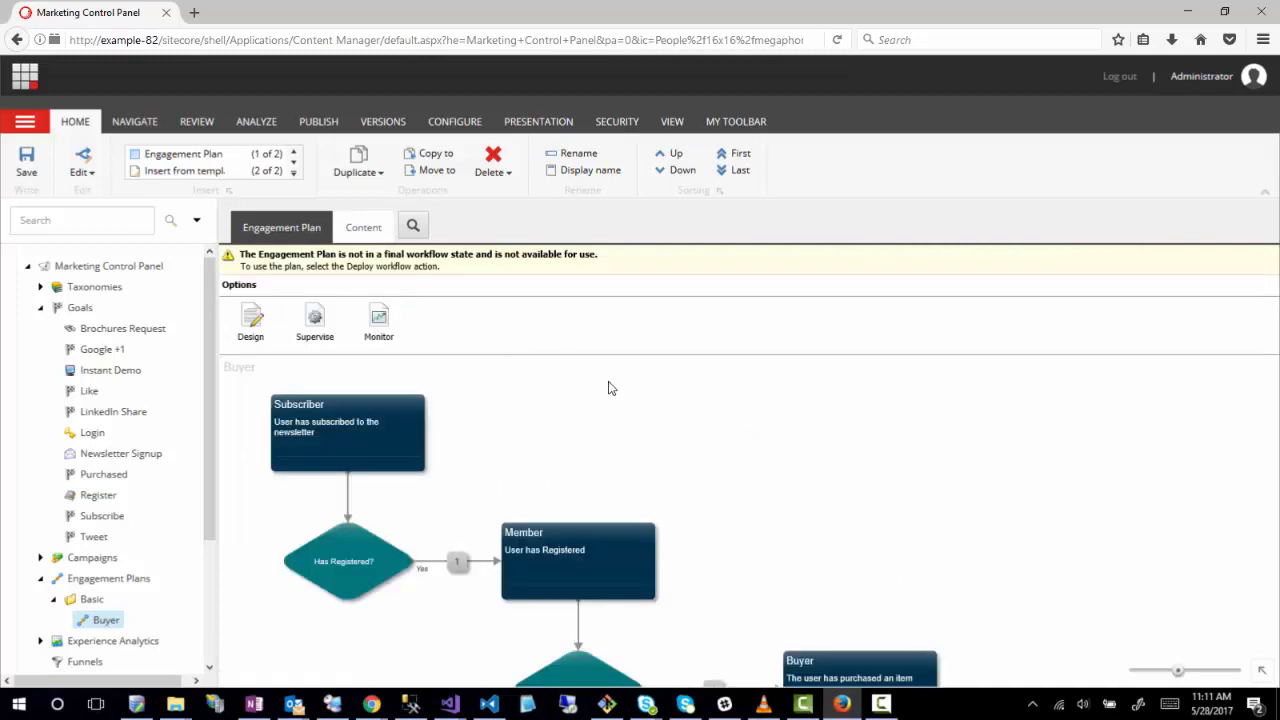
click(314, 322)
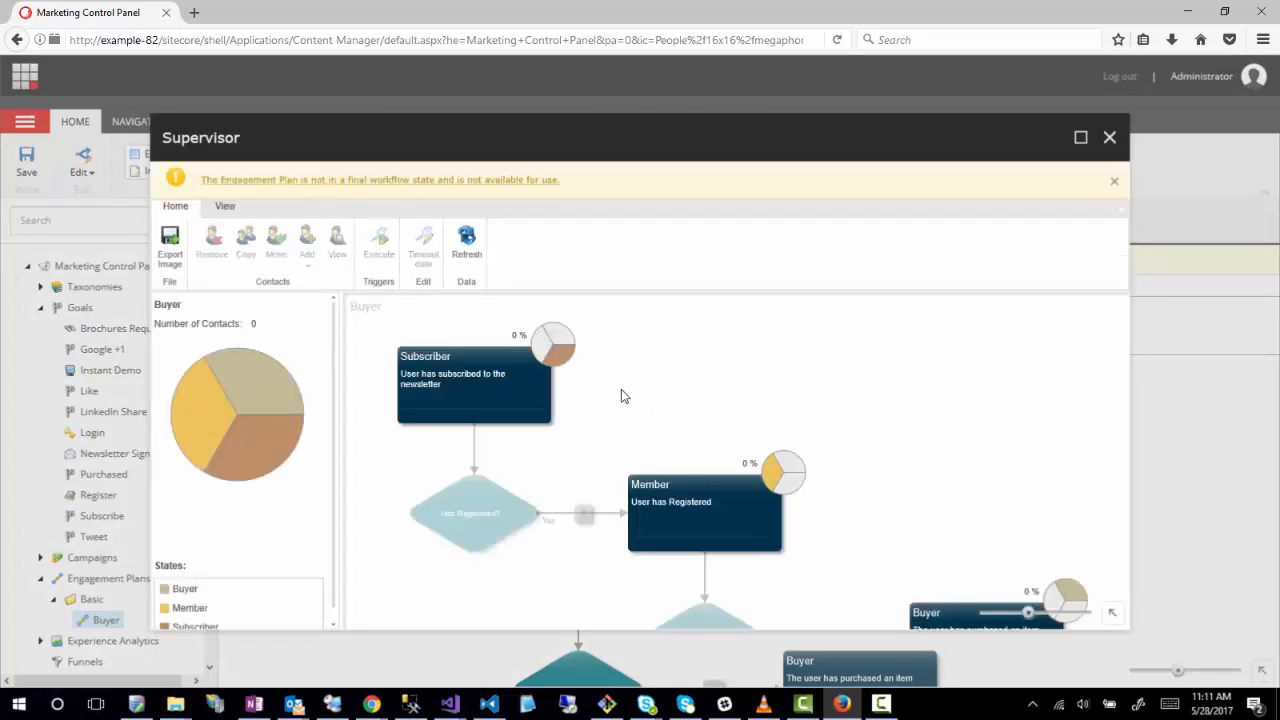
click(710, 510)
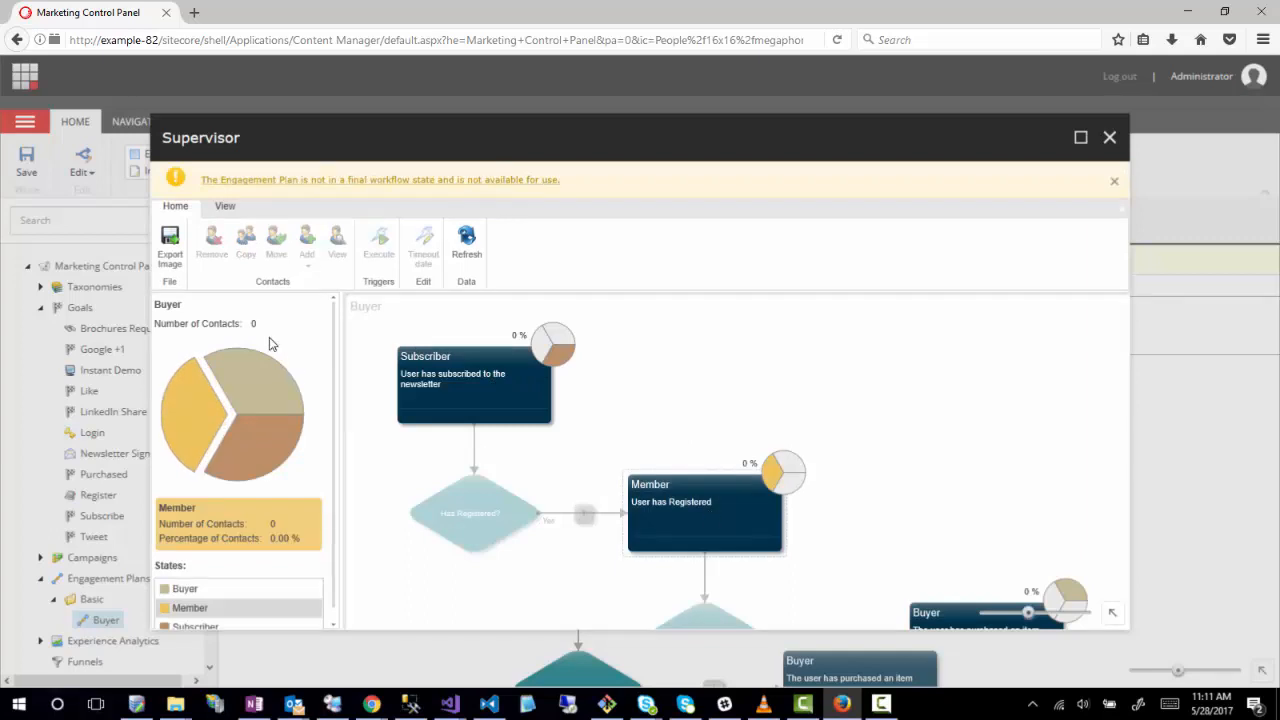
Step: Review the Supervisor's contact and zoom options, refresh the data and examine the Subscriber state's contact figures
click(724, 347)
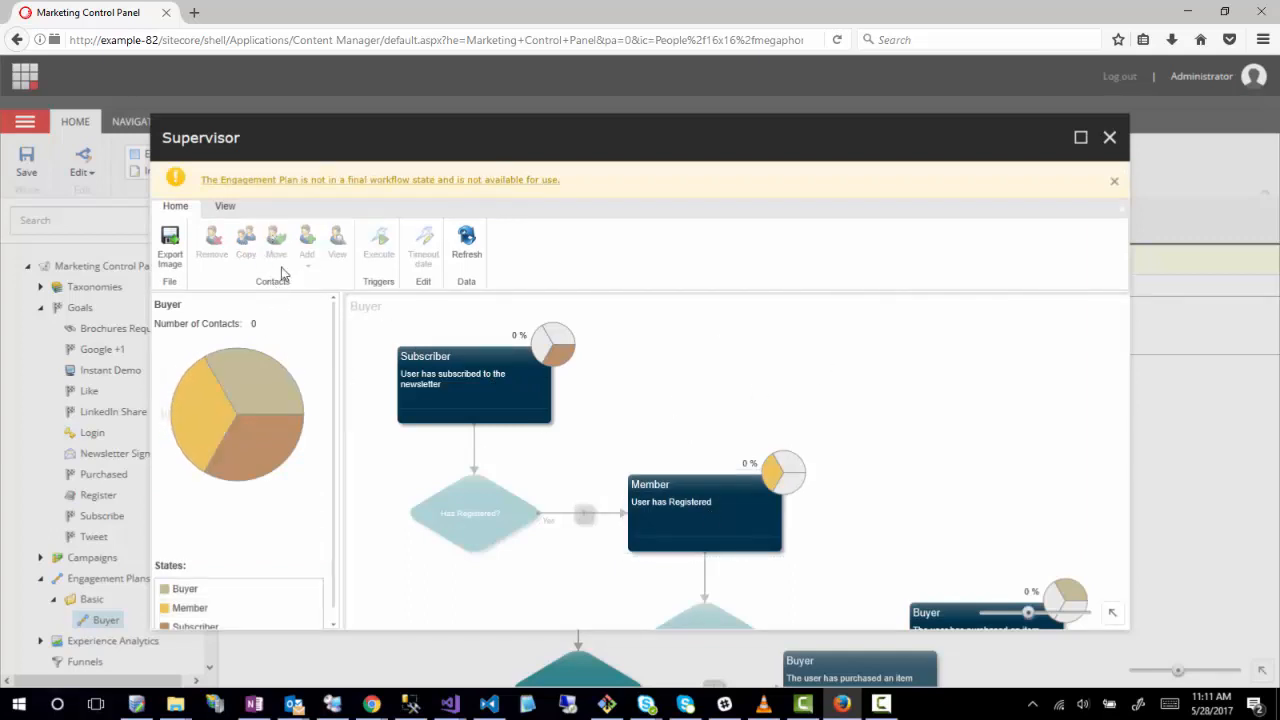
click(222, 207)
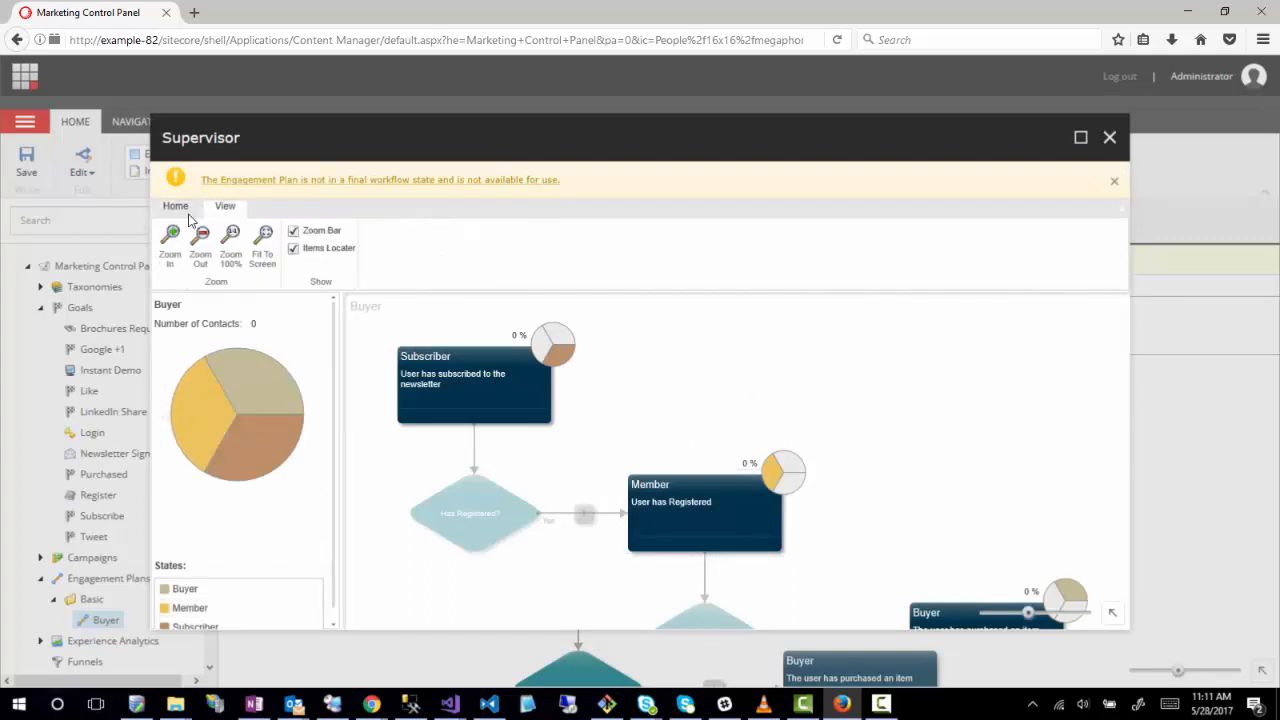
click(172, 205)
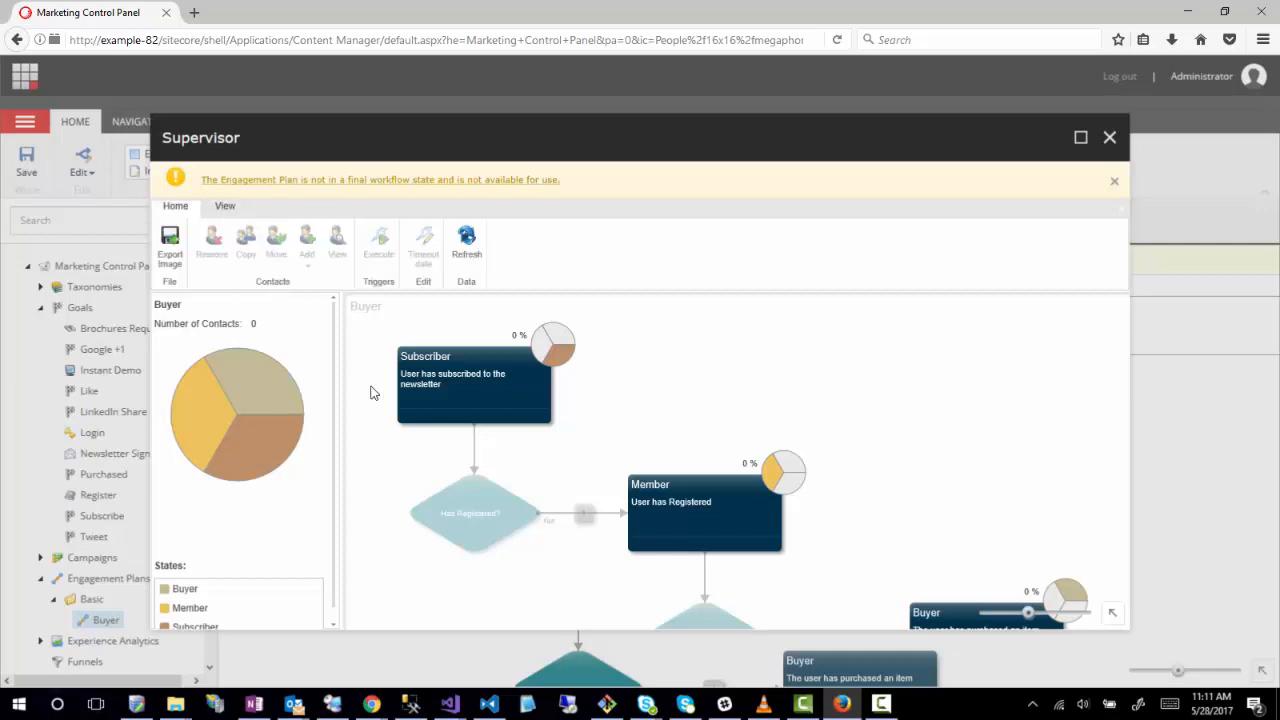
mouse_move(909, 433)
mouse_down()
mouse_move(821, 321)
mouse_move(858, 399)
mouse_move(895, 430)
mouse_up()
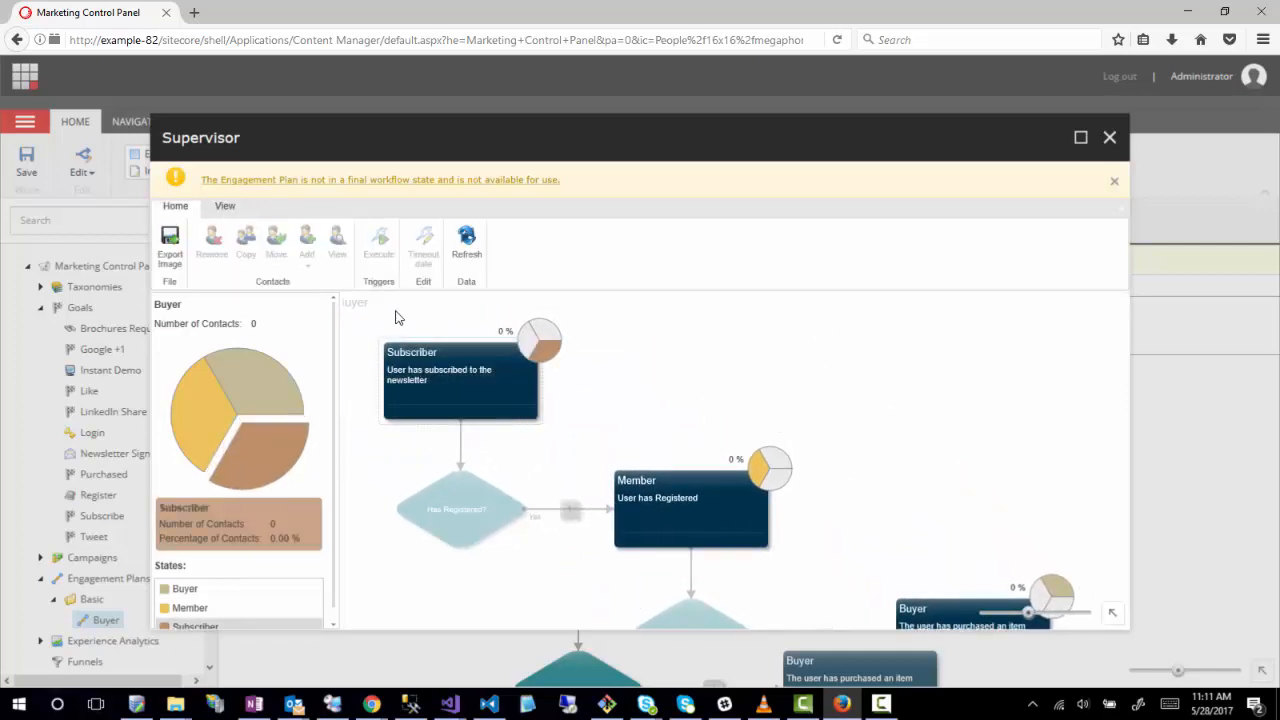
click(232, 391)
click(227, 464)
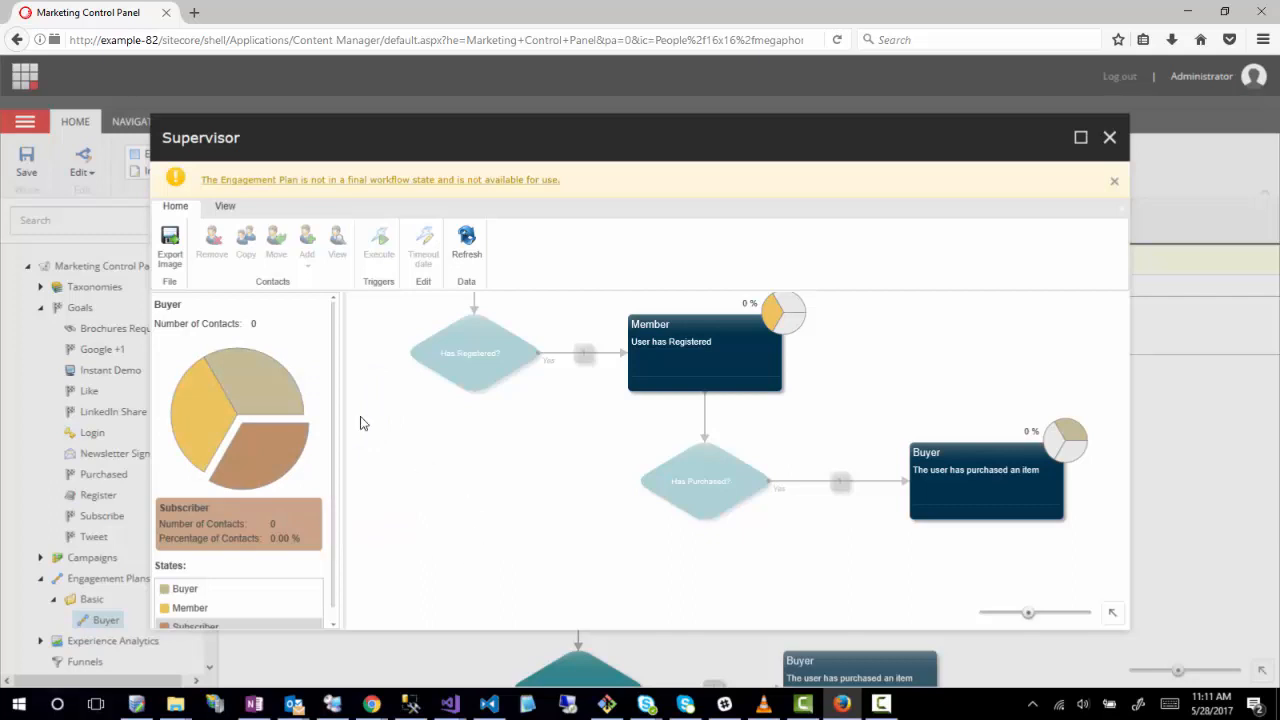
scroll(338, 438, up, 3)
click(468, 248)
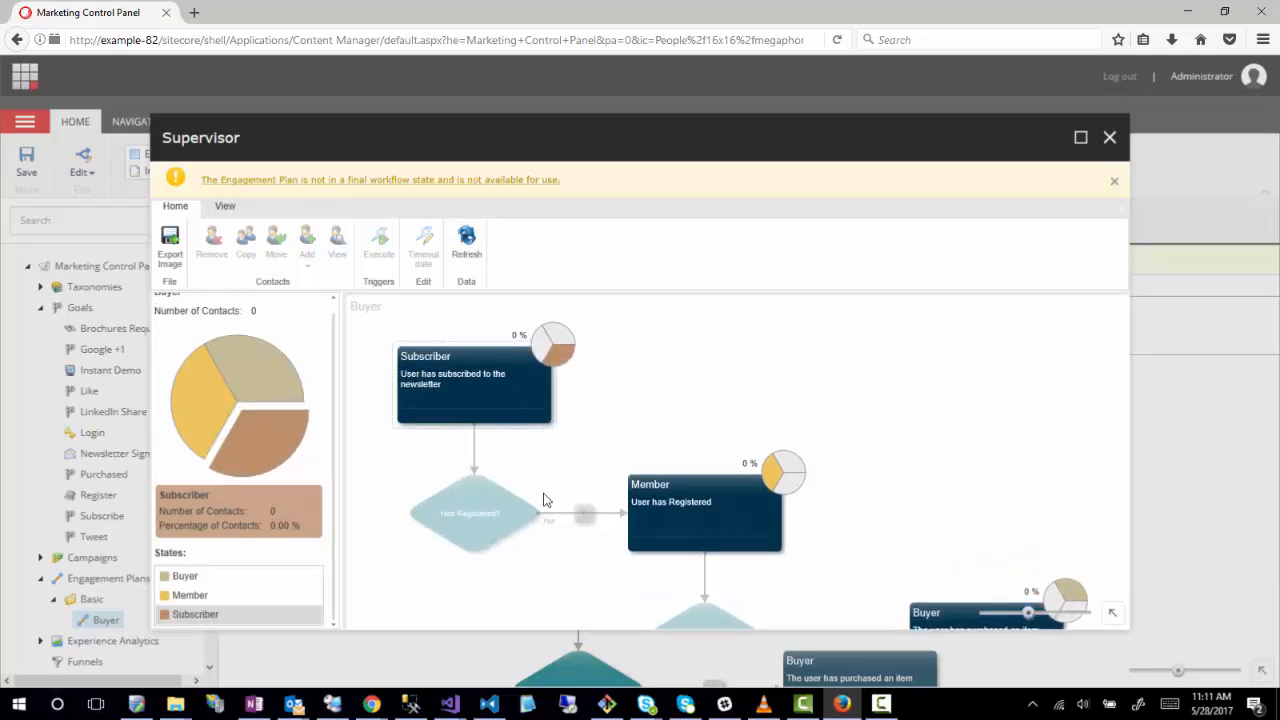
click(465, 403)
Step: Examine the contact percentages shown beside the Subscriber, Member and Buyer states in the plan diagram
drag(918, 461, 923, 423)
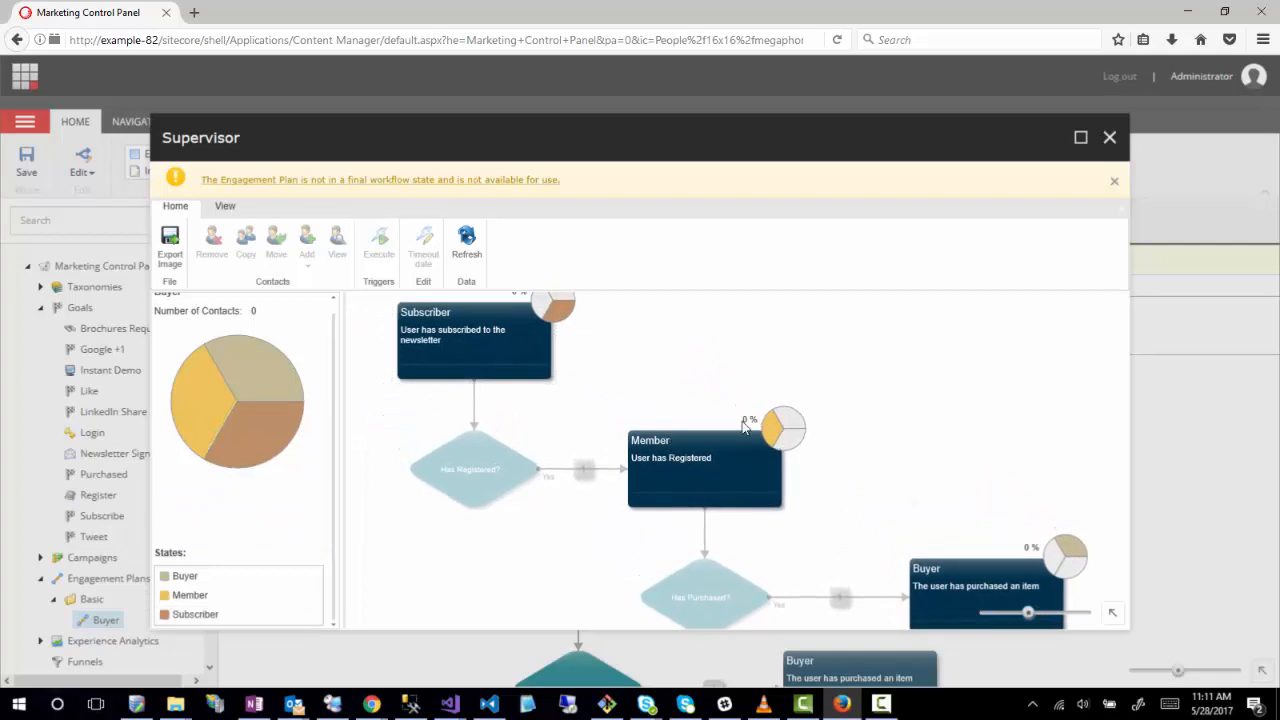
mouse_move(555, 312)
drag(714, 407, 716, 449)
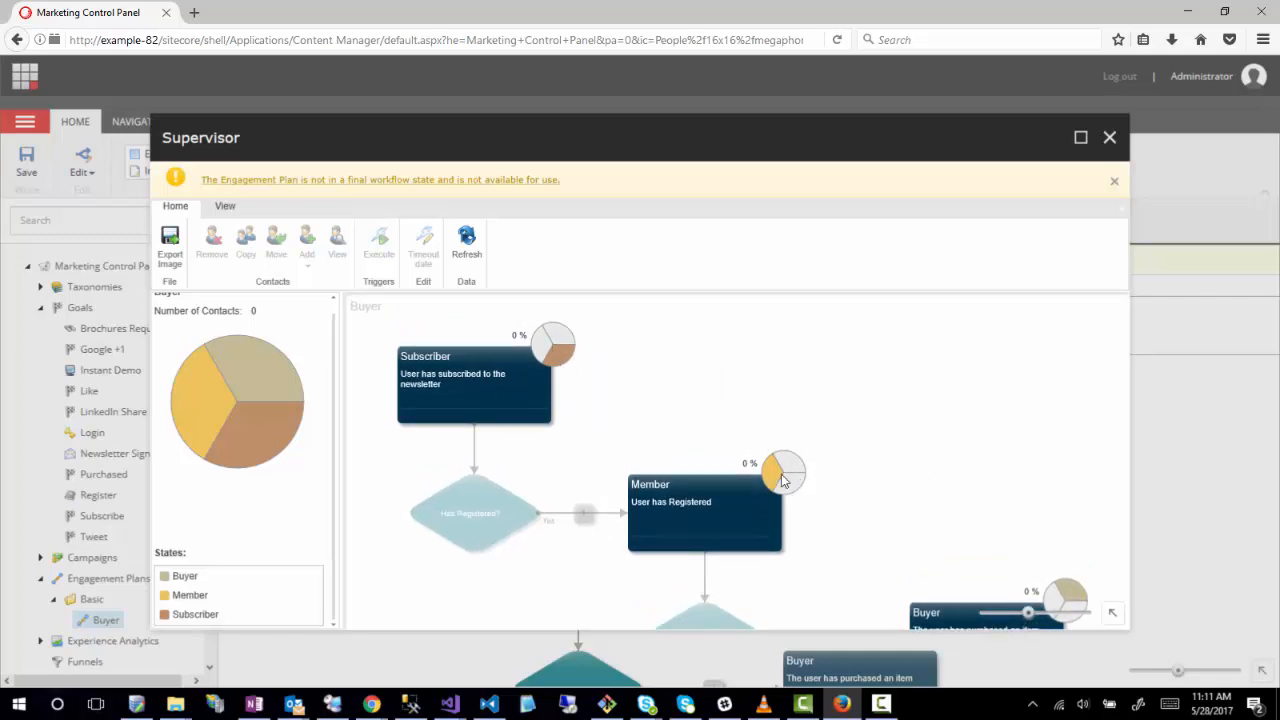
drag(893, 518, 800, 437)
drag(879, 518, 790, 431)
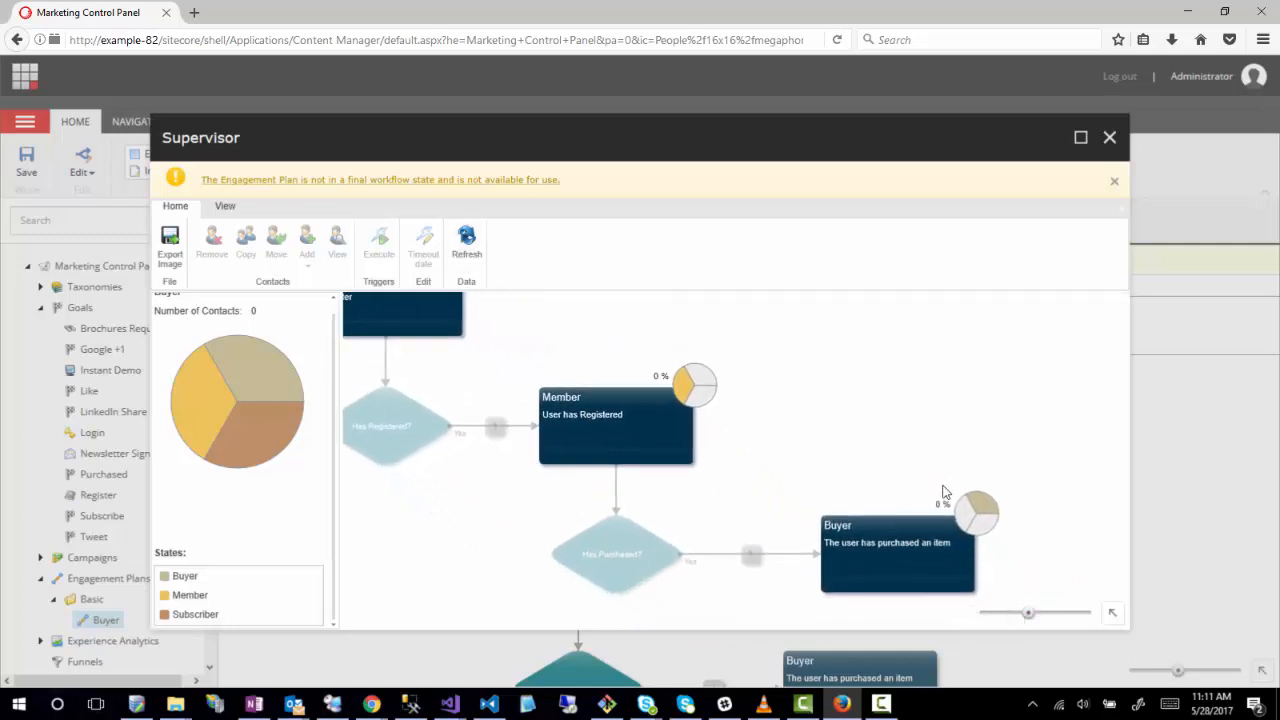
mouse_move(967, 531)
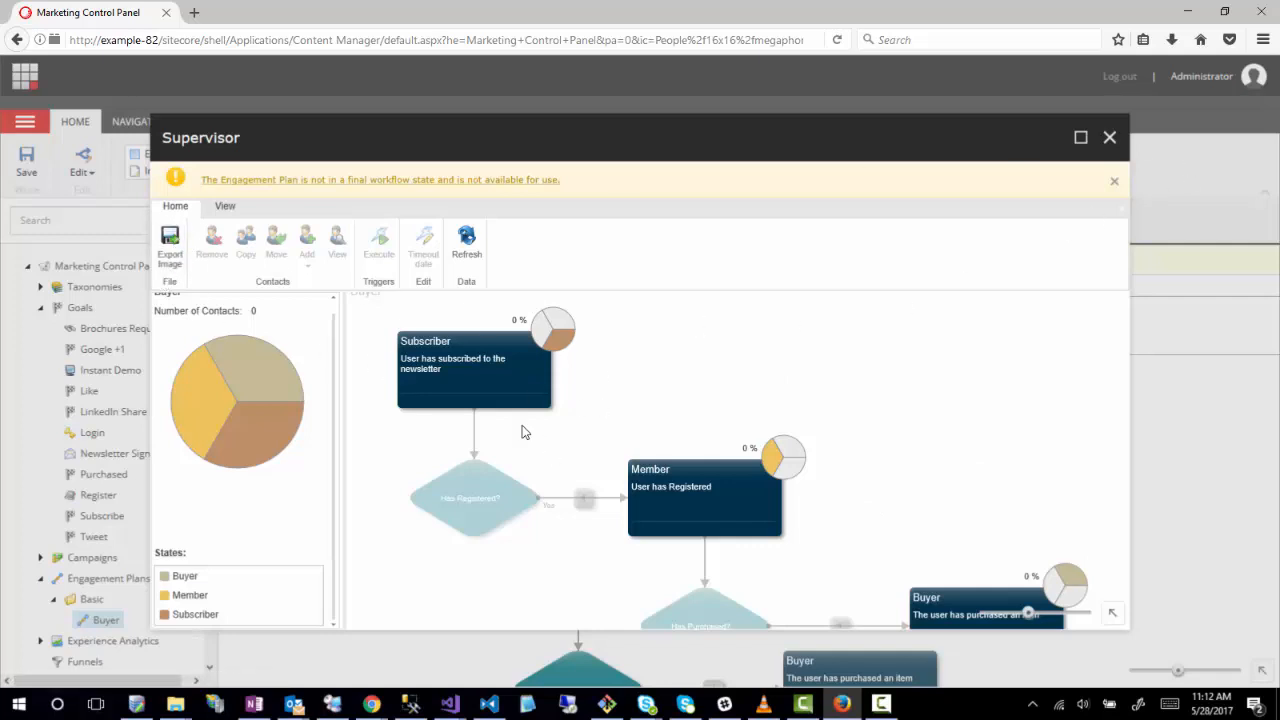
Step: Close the Supervisor, inspect the Member state's contact figures in the Monitor and close it
click(1110, 138)
click(376, 322)
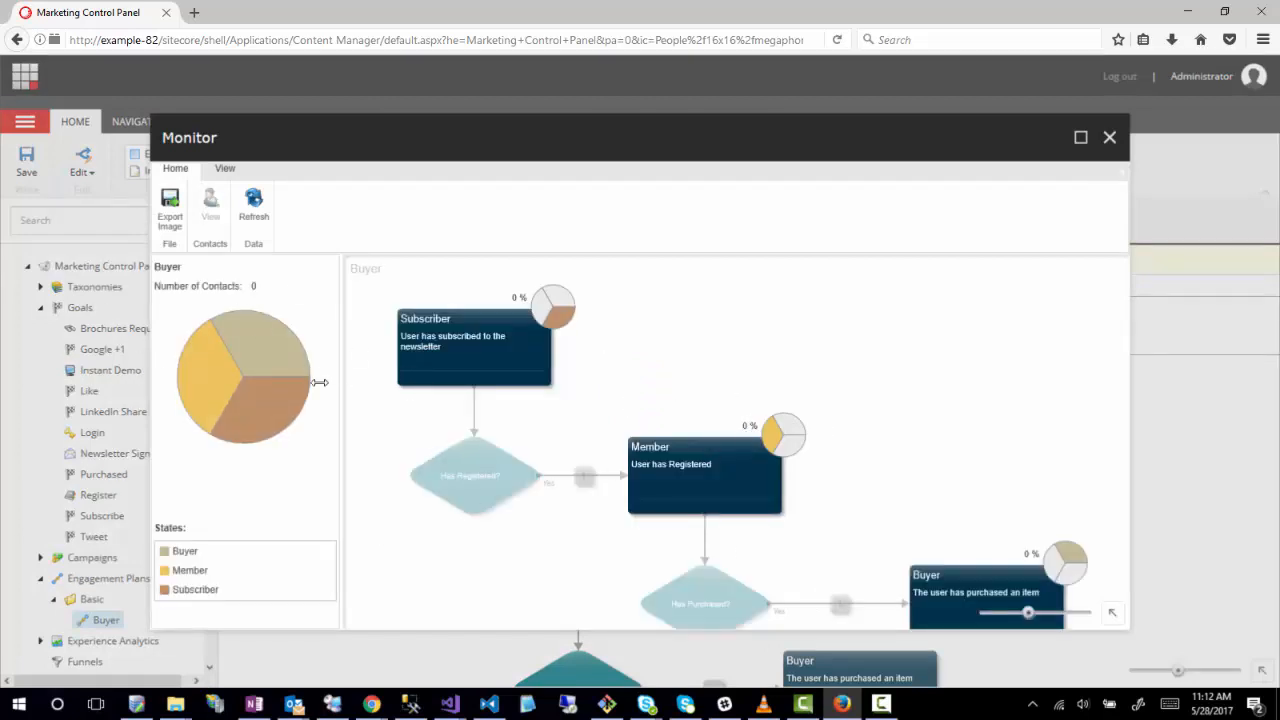
drag(919, 460, 966, 459)
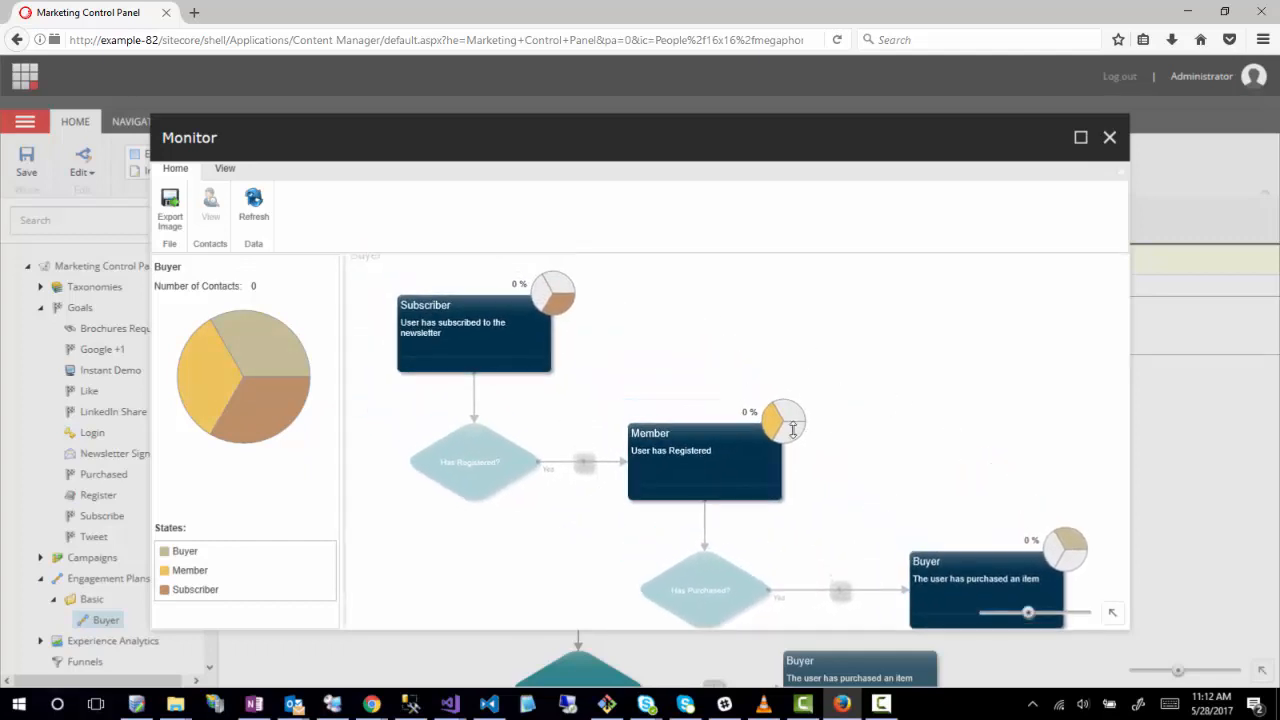
click(771, 423)
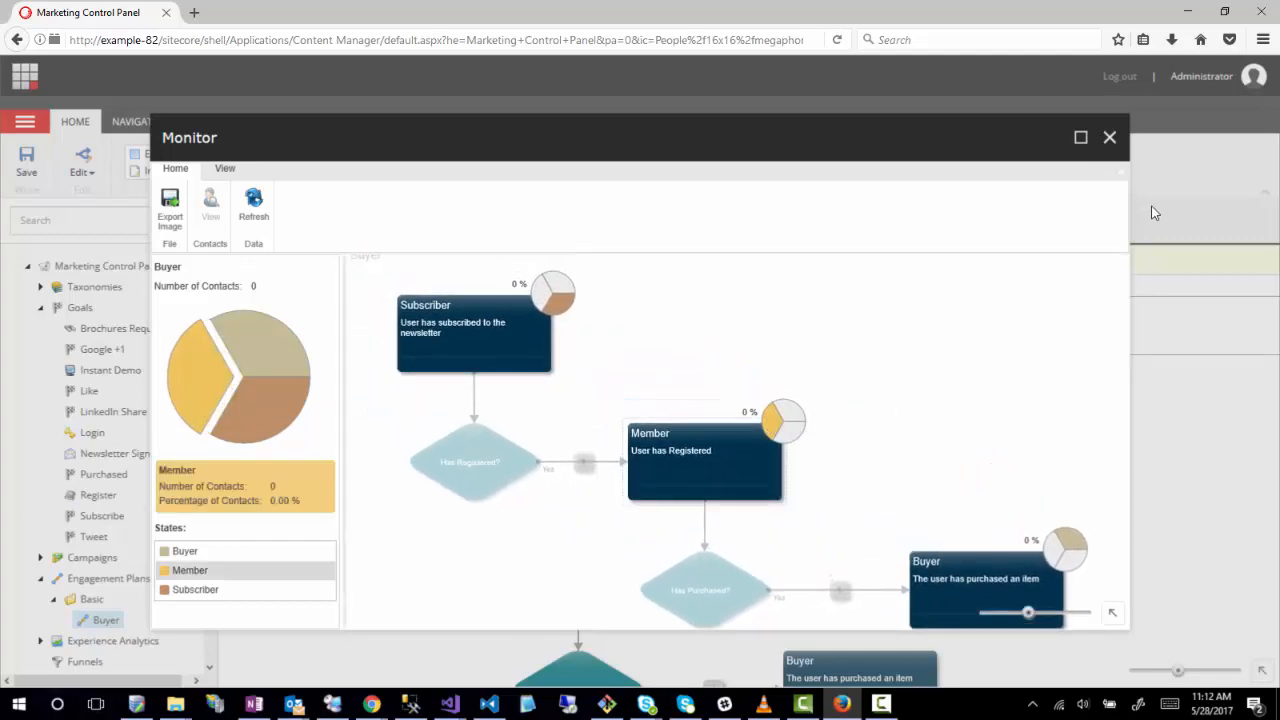
click(1109, 138)
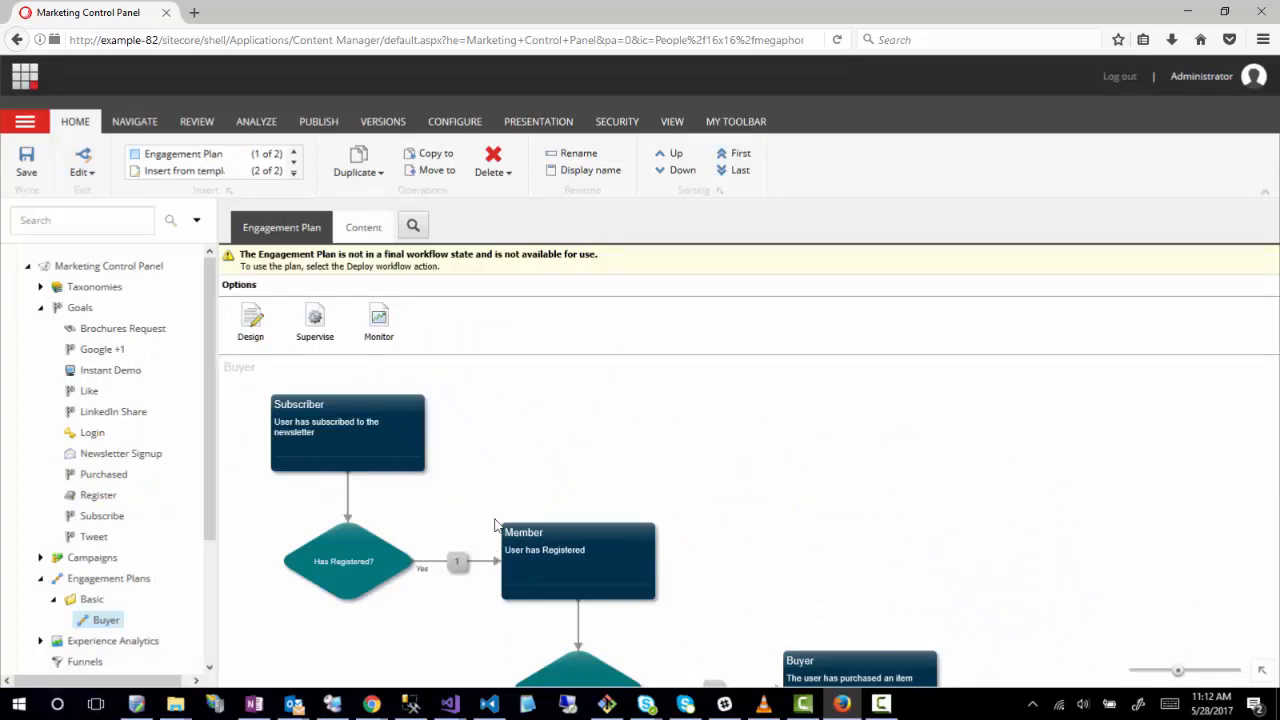
Step: Open and close the Supervisor once more, and deploy the Buyer engagement plan through its workflow
click(315, 320)
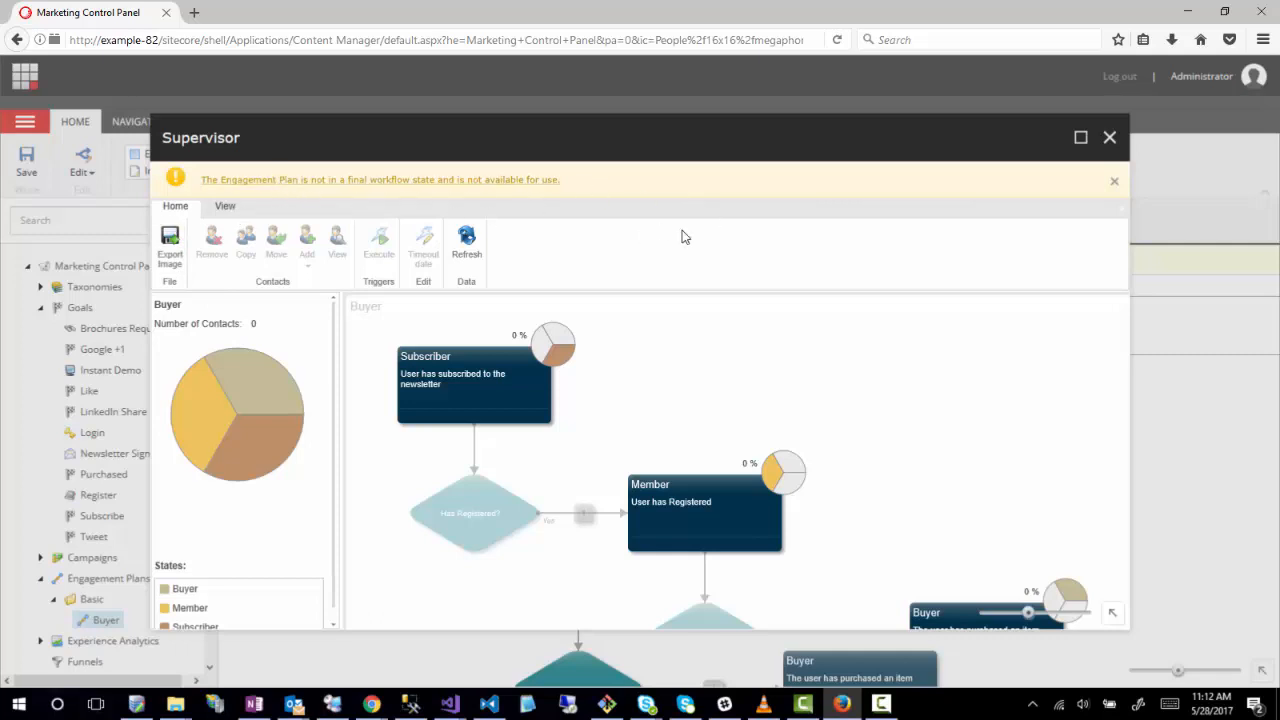
click(1109, 137)
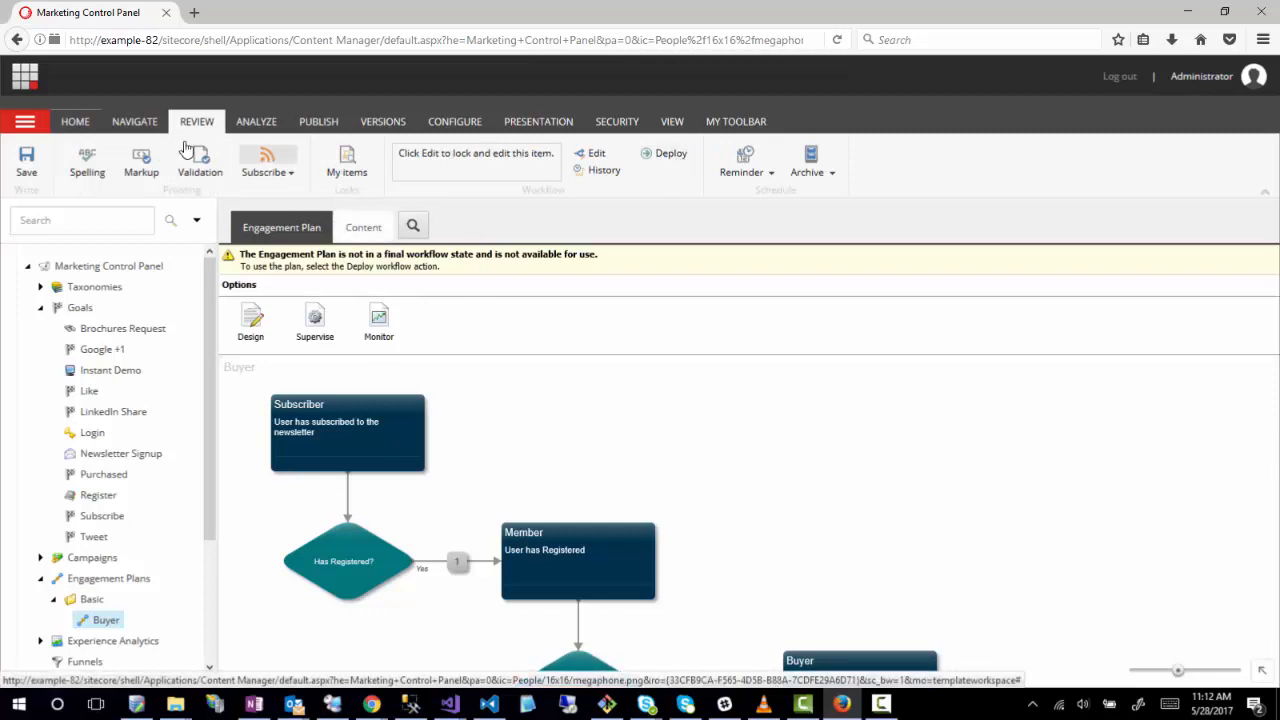
click(670, 157)
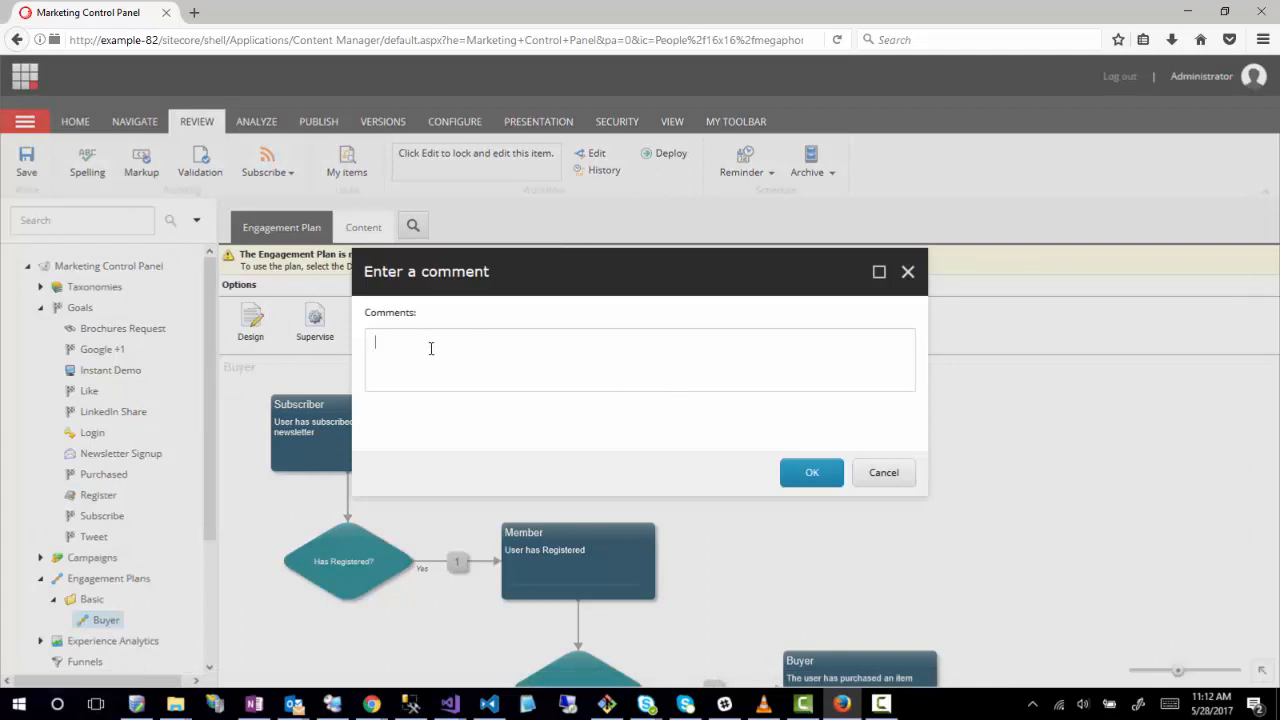
click(815, 472)
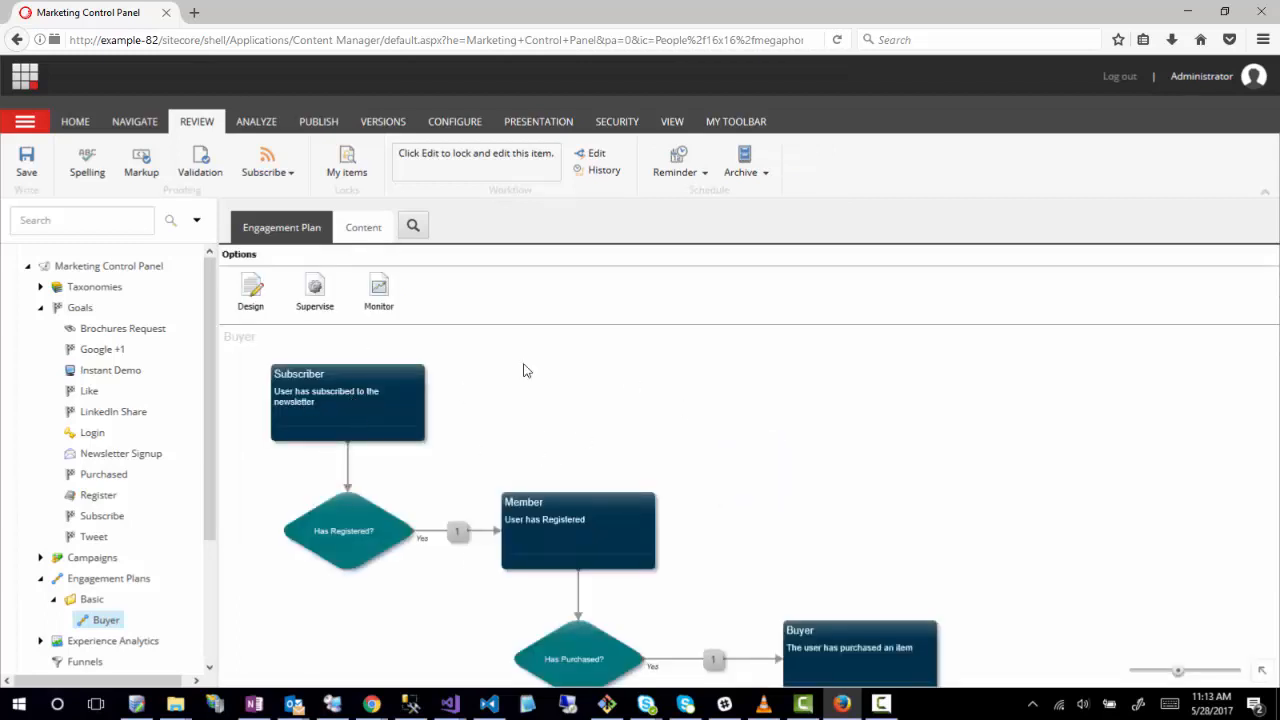
Step: Reopen the Buyer plan in the Supervisor and add the Sitecore user that has an e-mail address to the Subscriber state
click(320, 300)
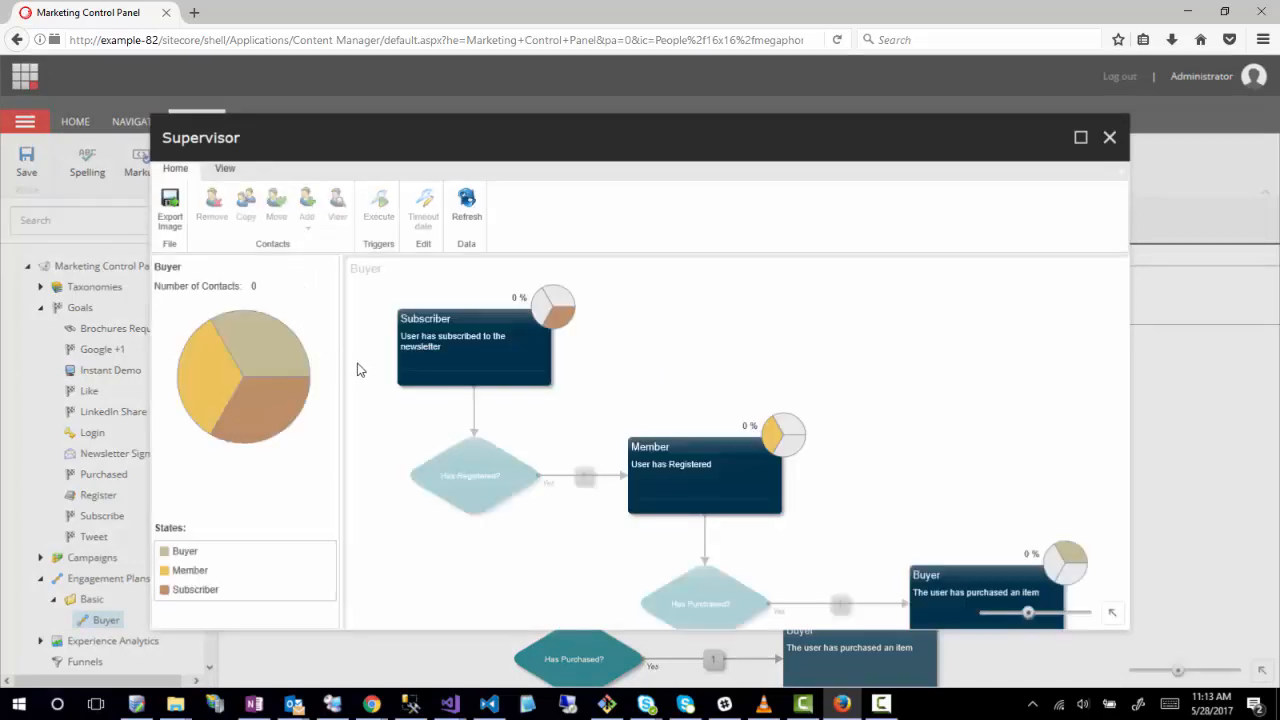
click(451, 380)
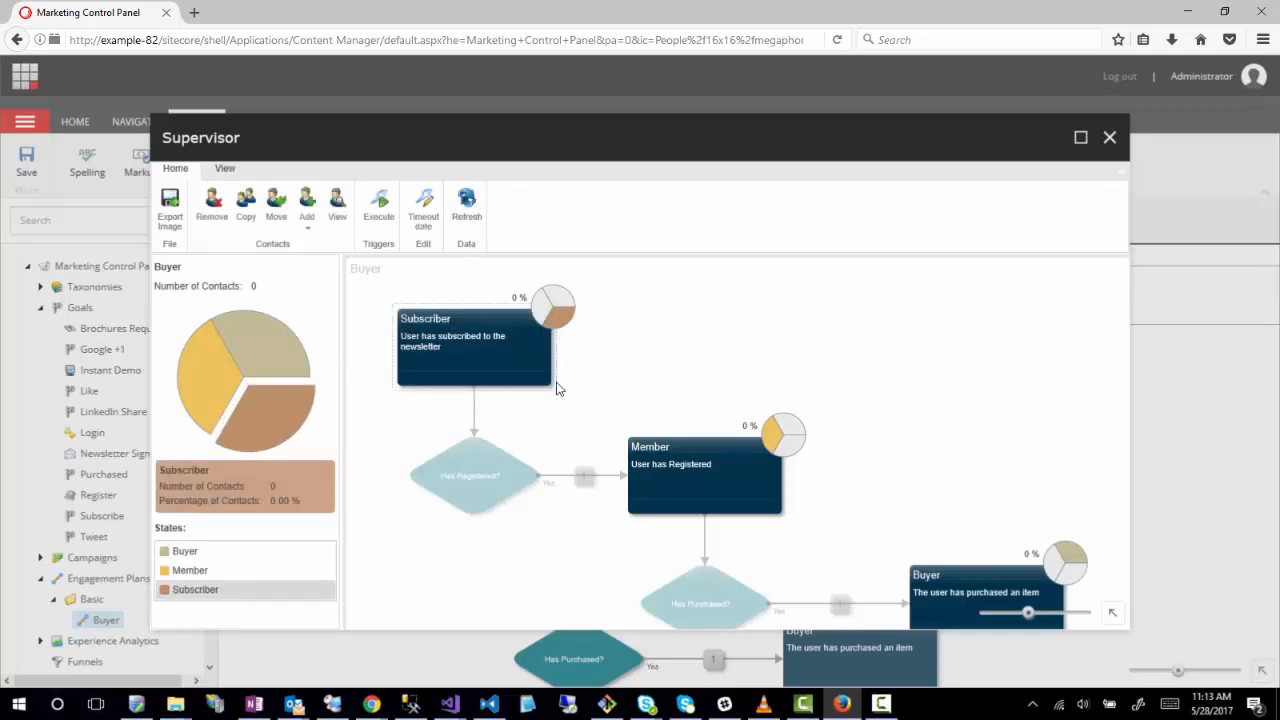
click(307, 210)
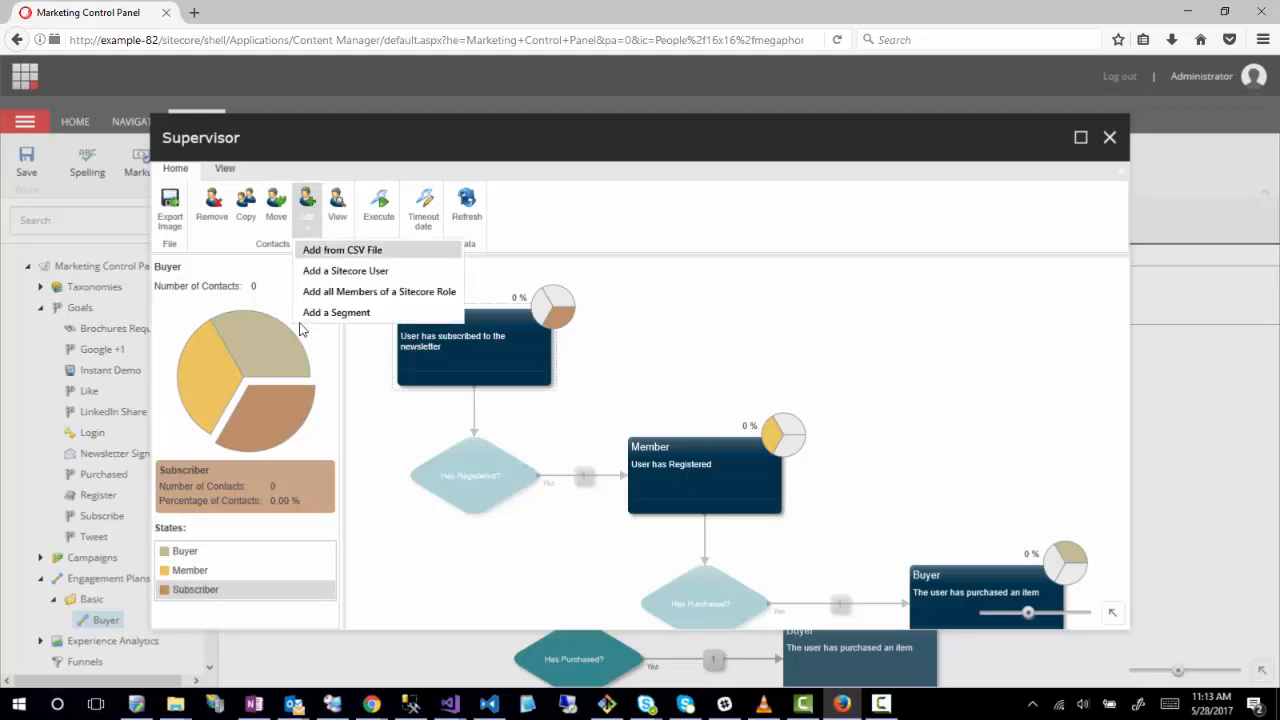
click(370, 271)
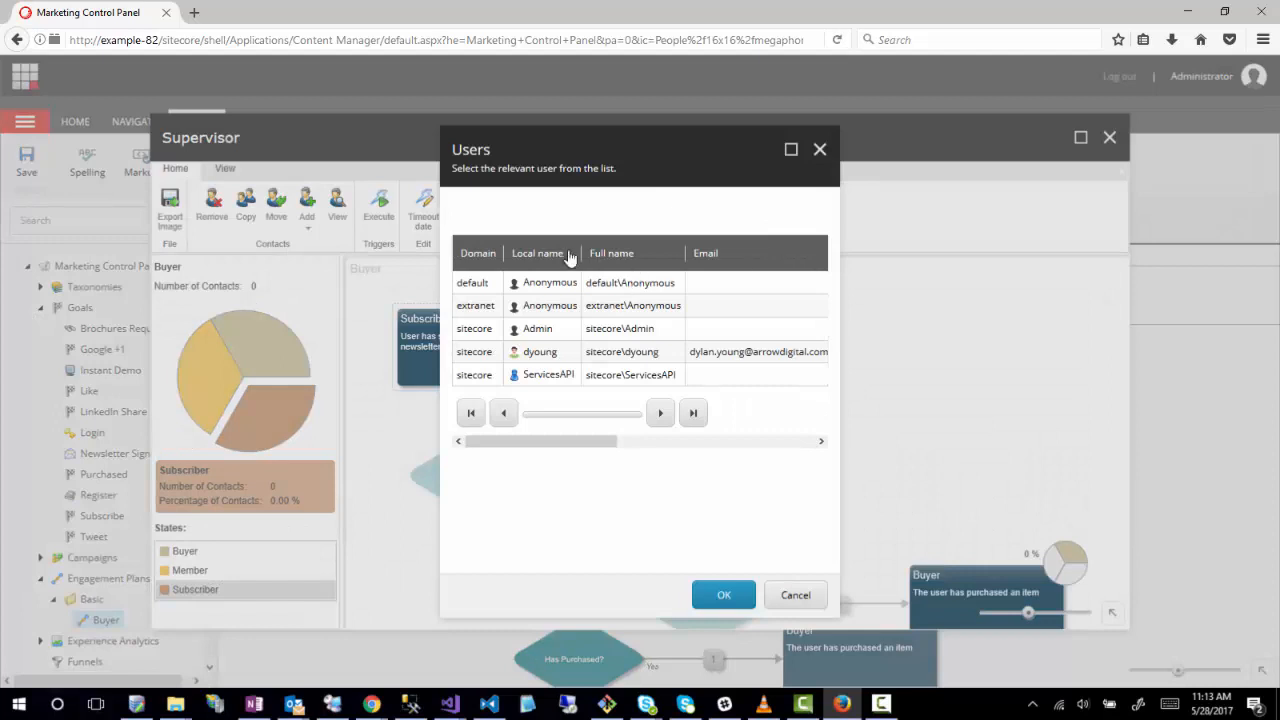
click(582, 358)
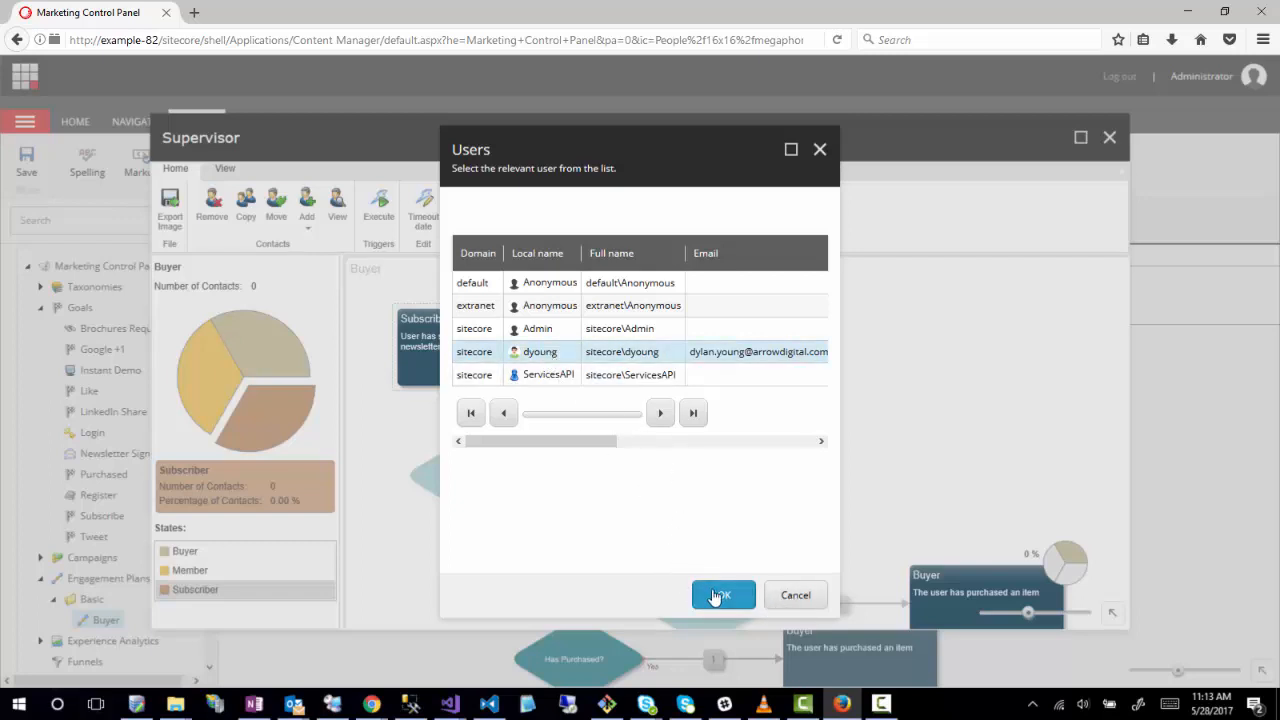
click(719, 595)
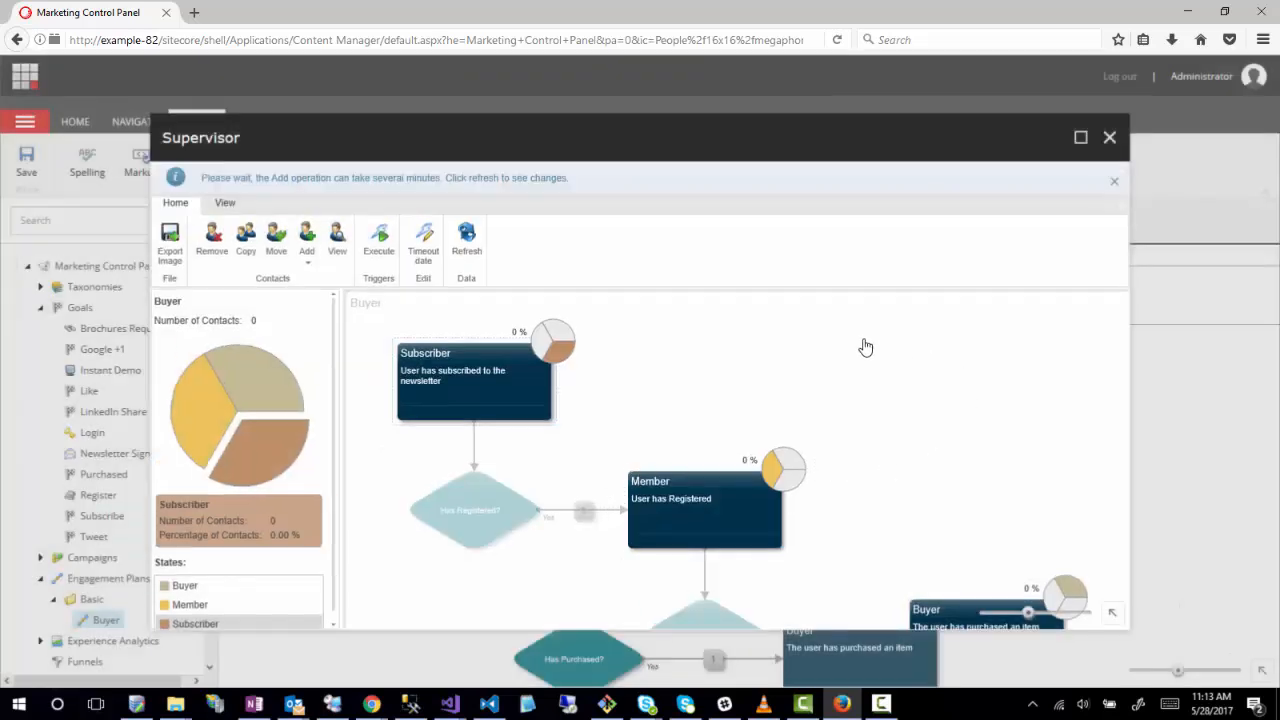
Step: Refresh the Supervisor data and check the list of known contacts in the Subscriber state
click(468, 240)
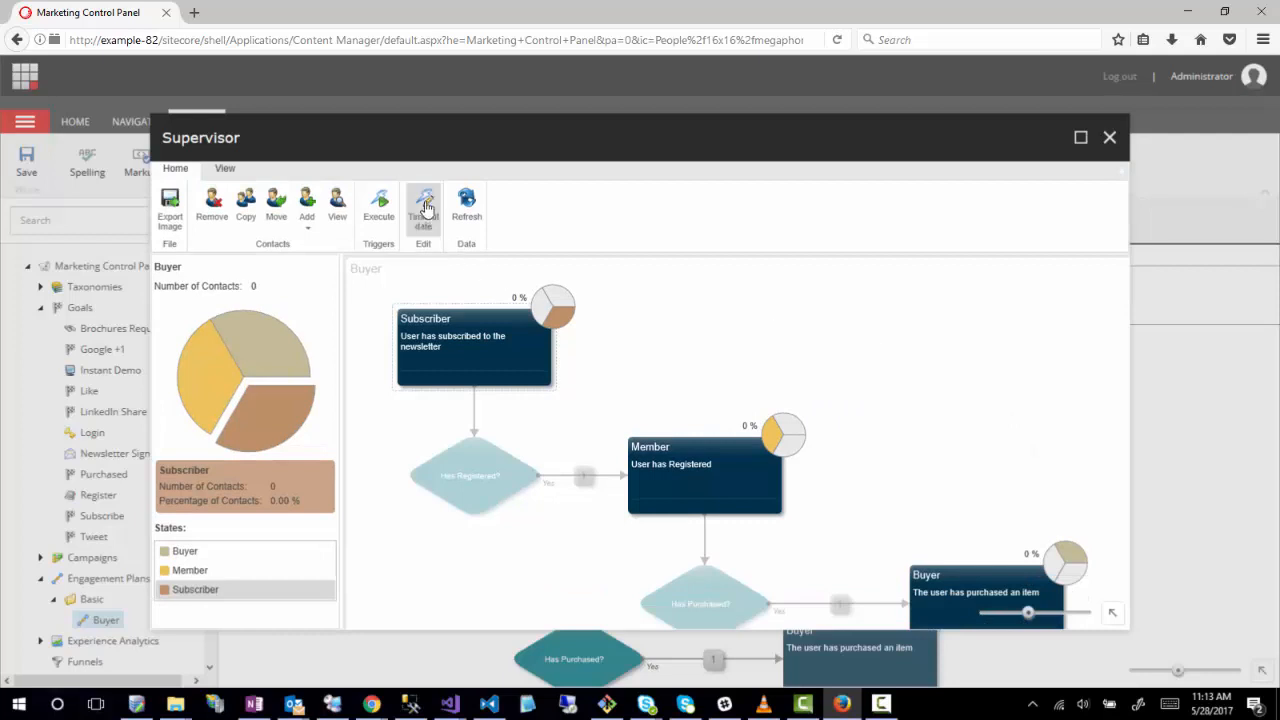
click(471, 208)
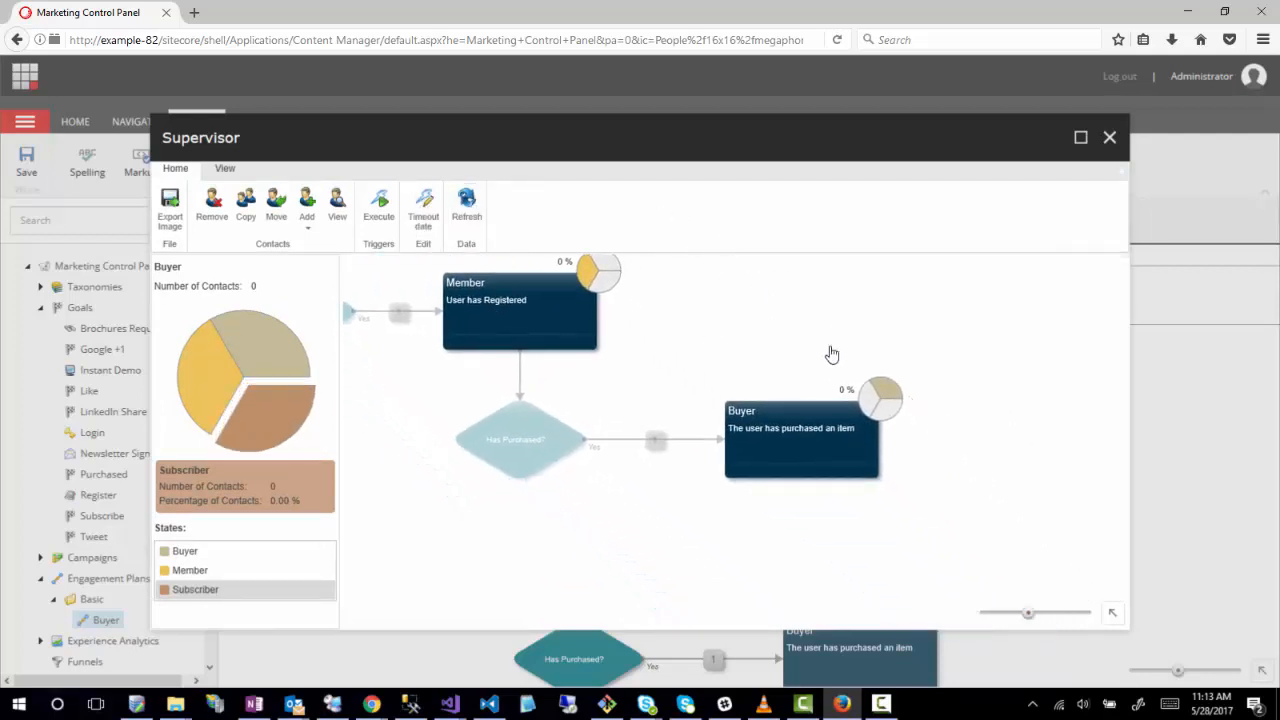
drag(740, 336, 1089, 503)
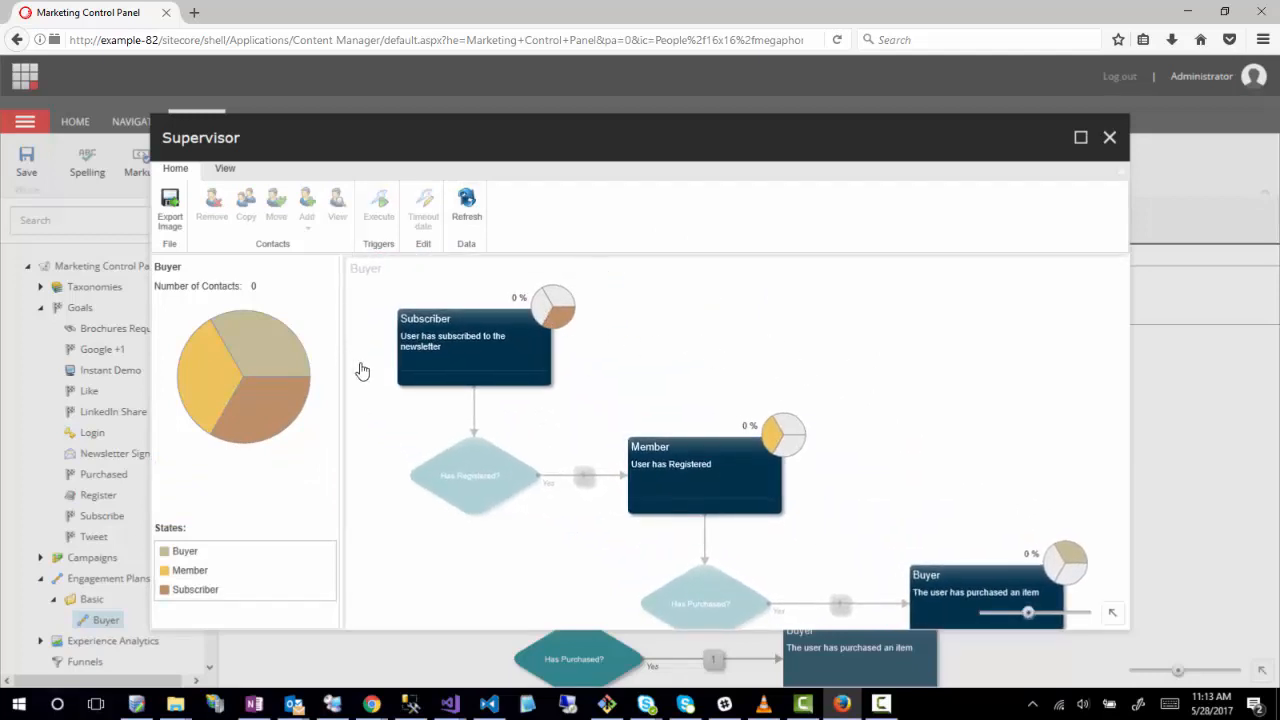
click(494, 372)
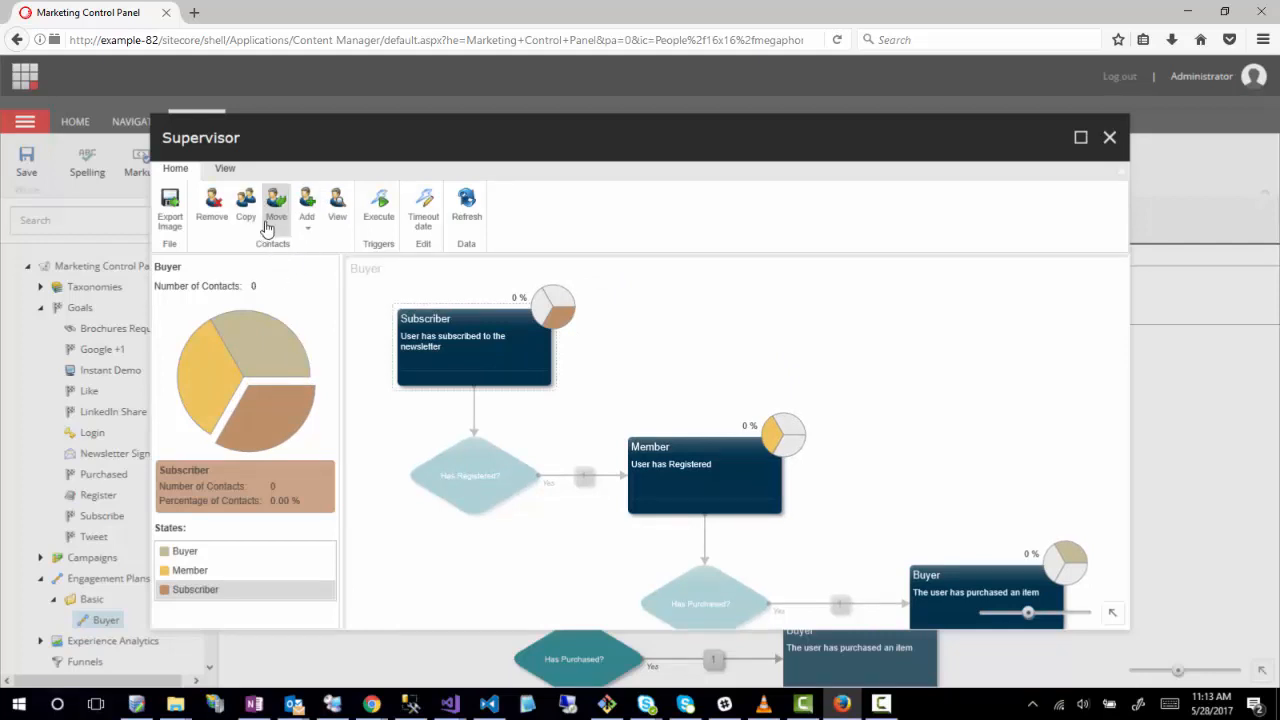
click(337, 224)
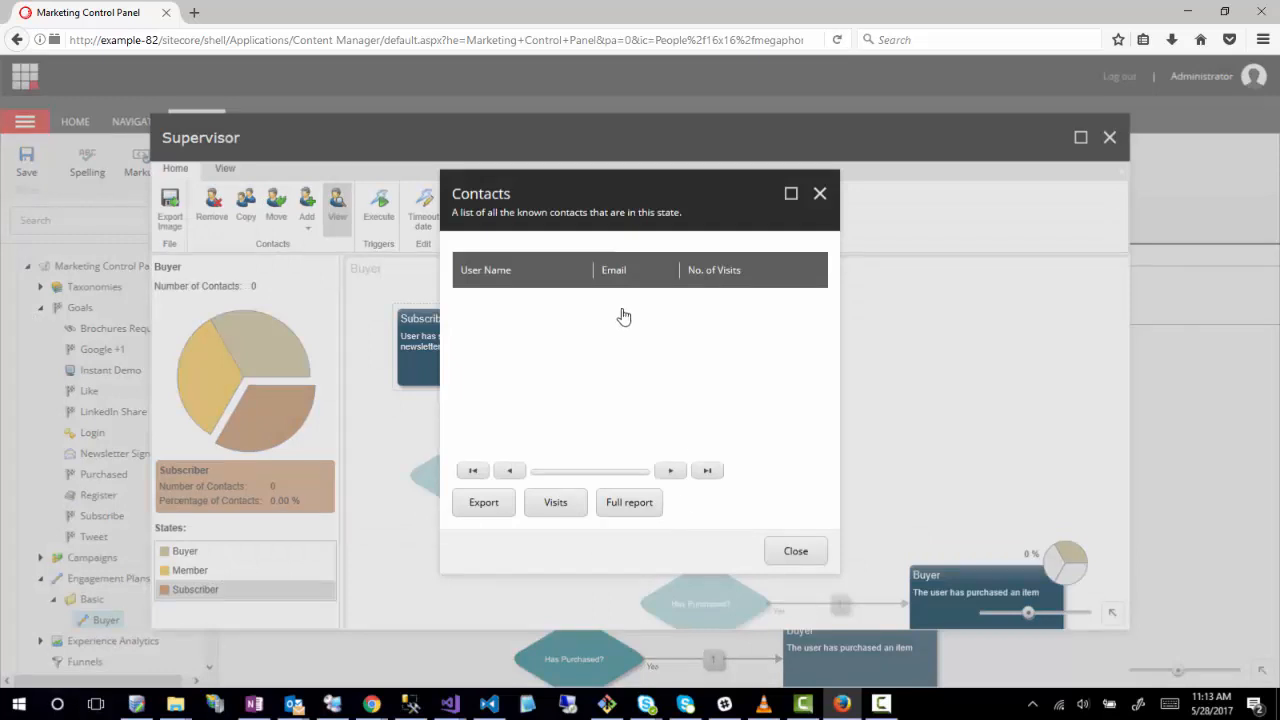
click(819, 194)
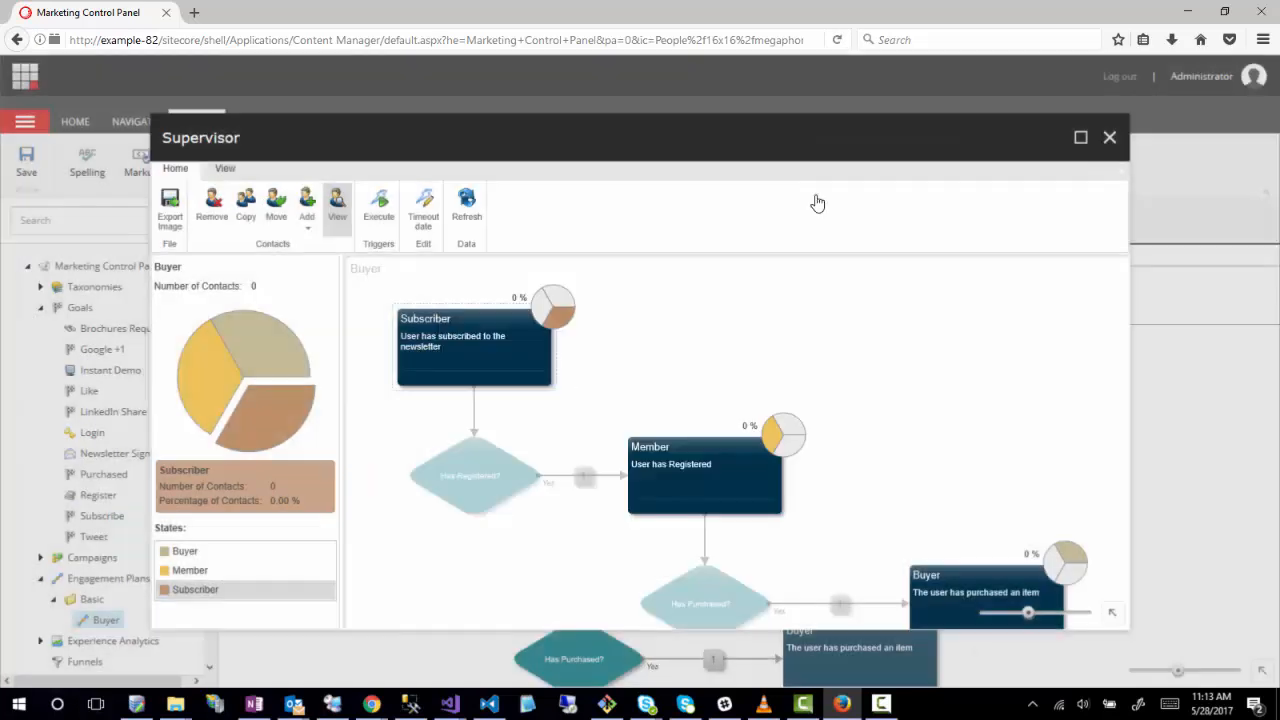
Step: Try to add a segment of contacts to the Subscriber state and clear the state selection
click(309, 222)
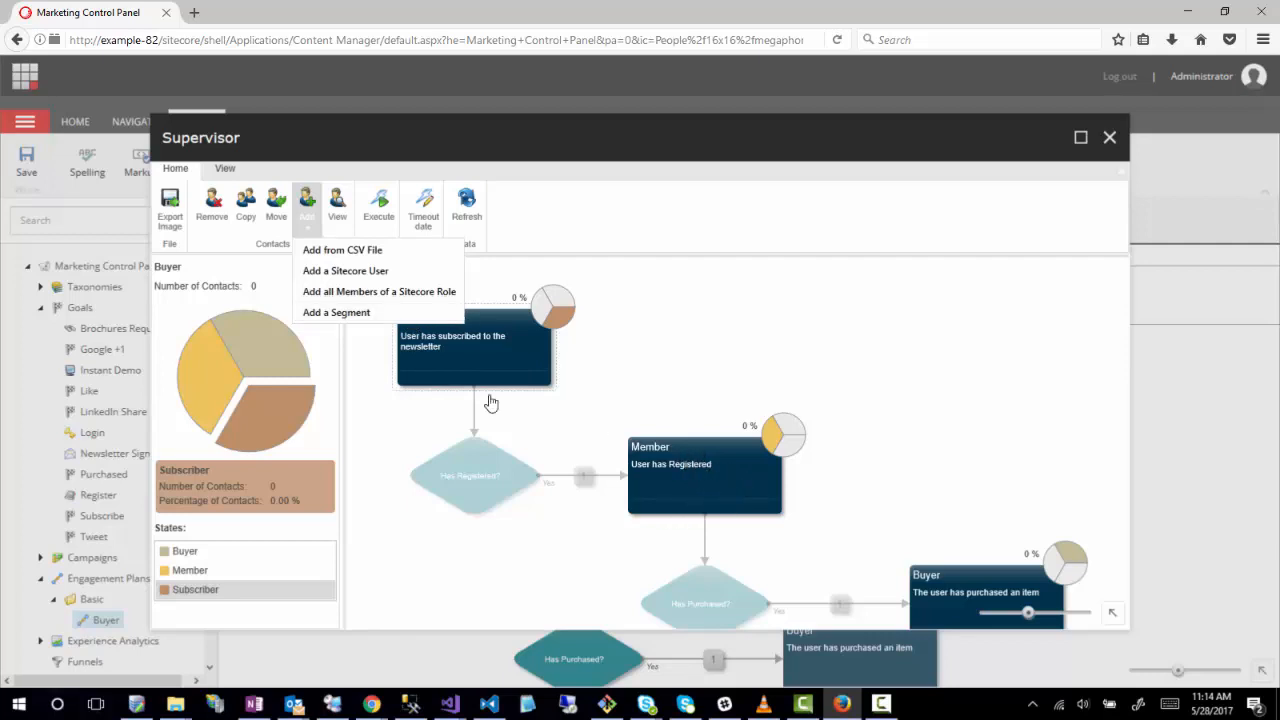
click(338, 313)
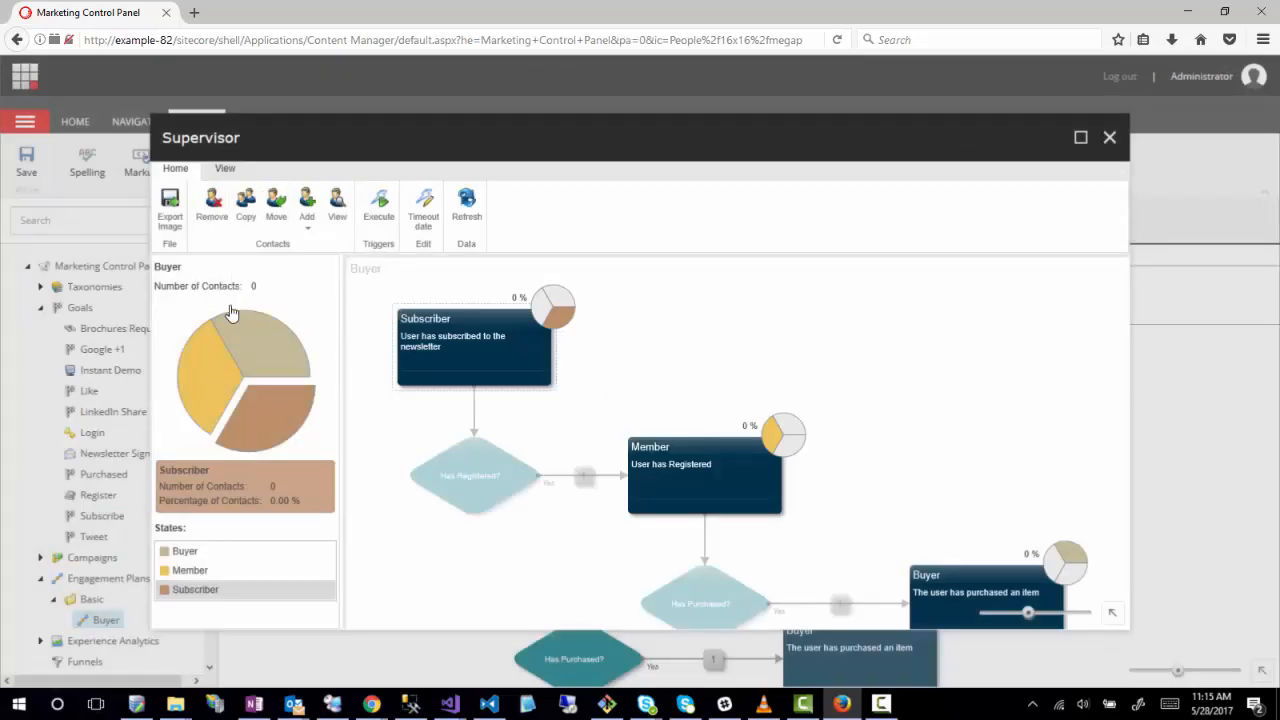
click(1032, 390)
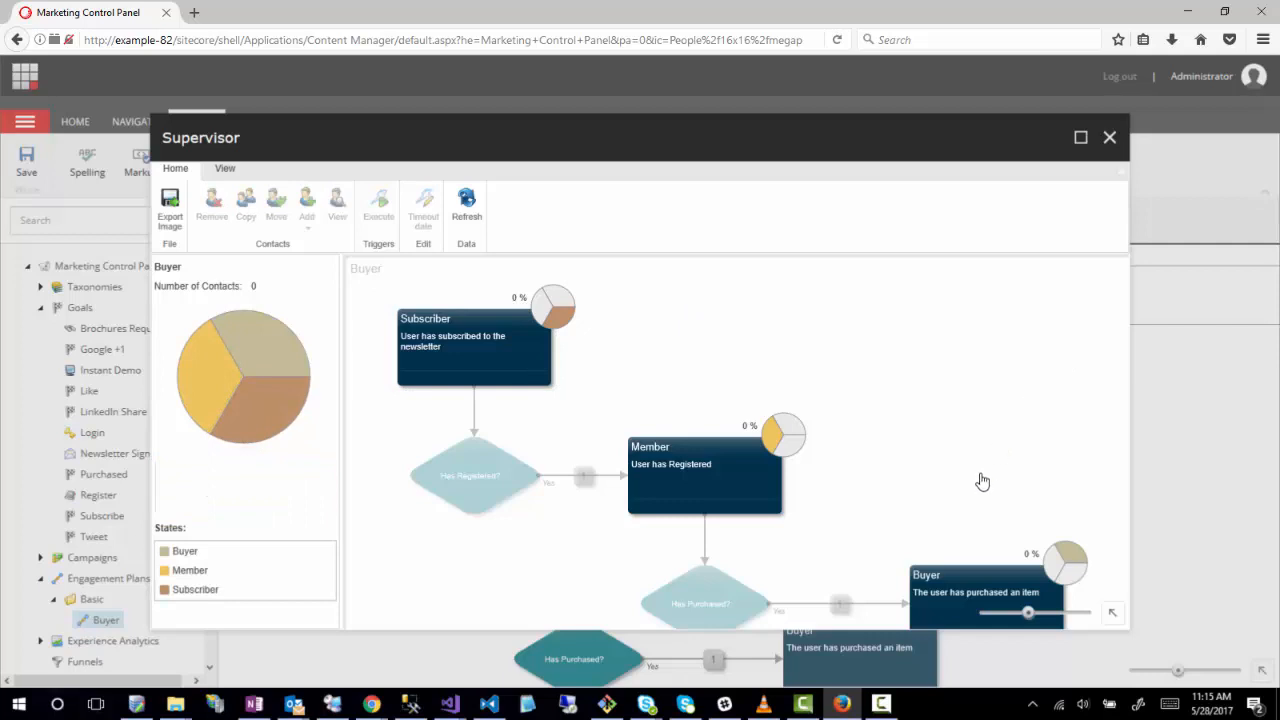